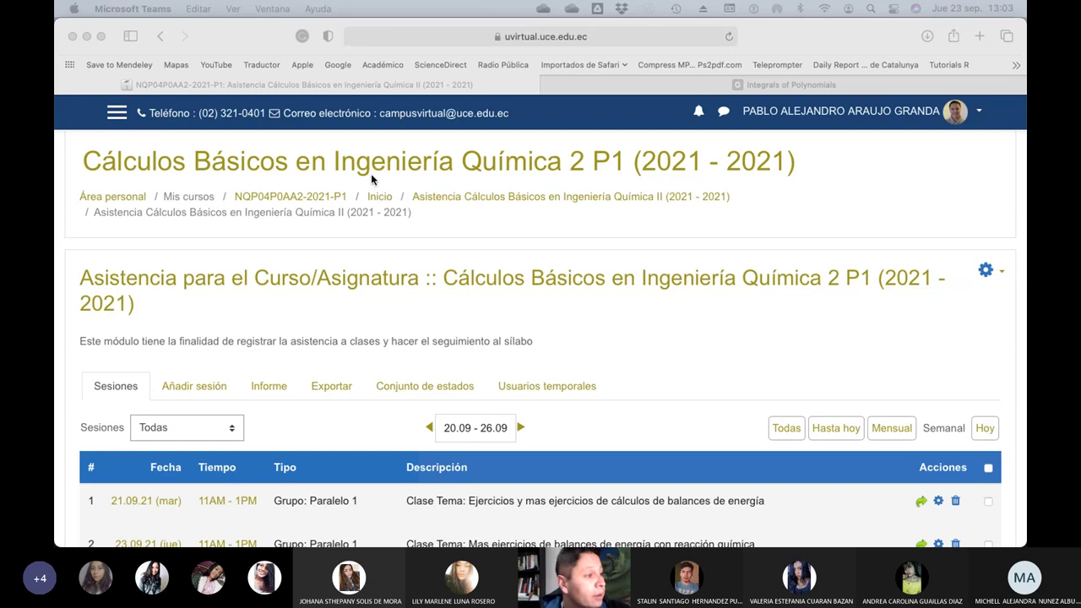
# Open the personal area and sign back in with the saved username and password.
pyautogui.click(111, 199)
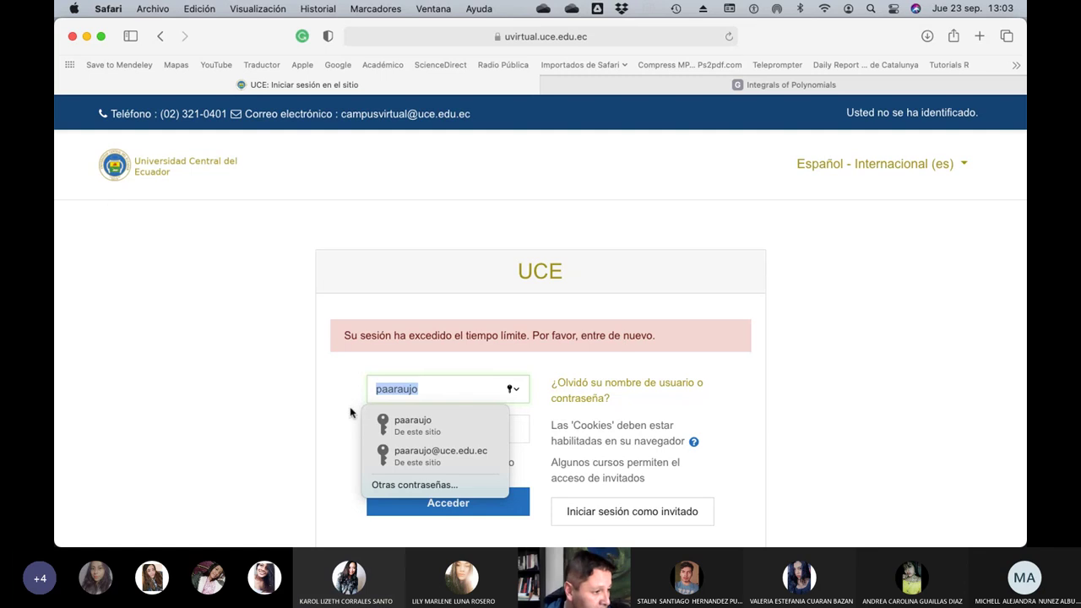
pyautogui.click(414, 425)
pyautogui.click(461, 515)
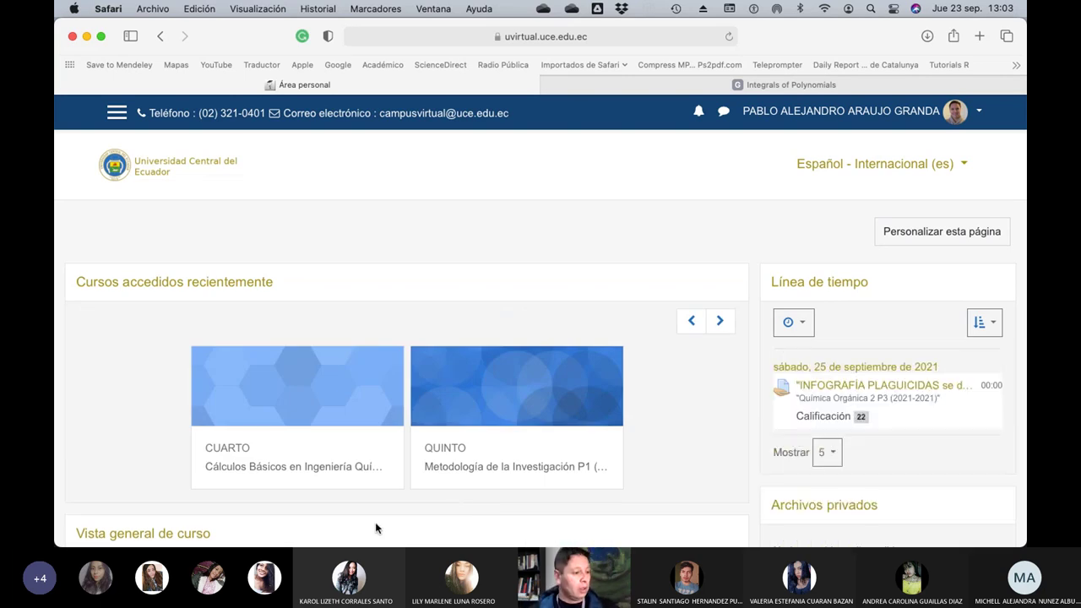
# Open the attendance page of the Química Orgánica 2 P3 (2021-2021) course.
pyautogui.scroll(-5, 375, 478)
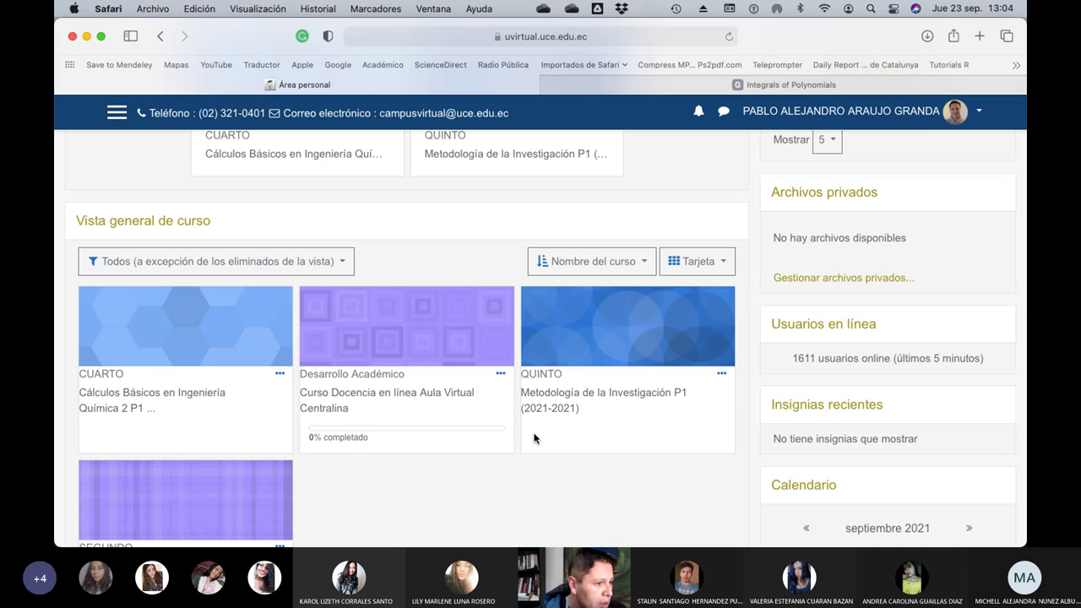
pyautogui.scroll(-2, 534, 437)
pyautogui.click(171, 460)
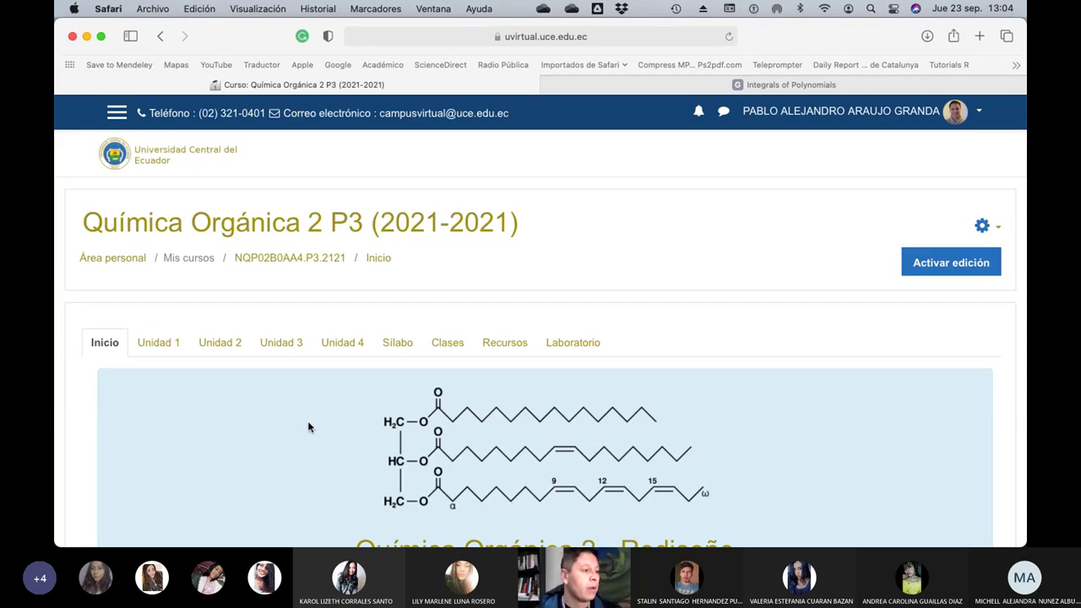
pyautogui.scroll(-8, 307, 424)
pyautogui.click(278, 311)
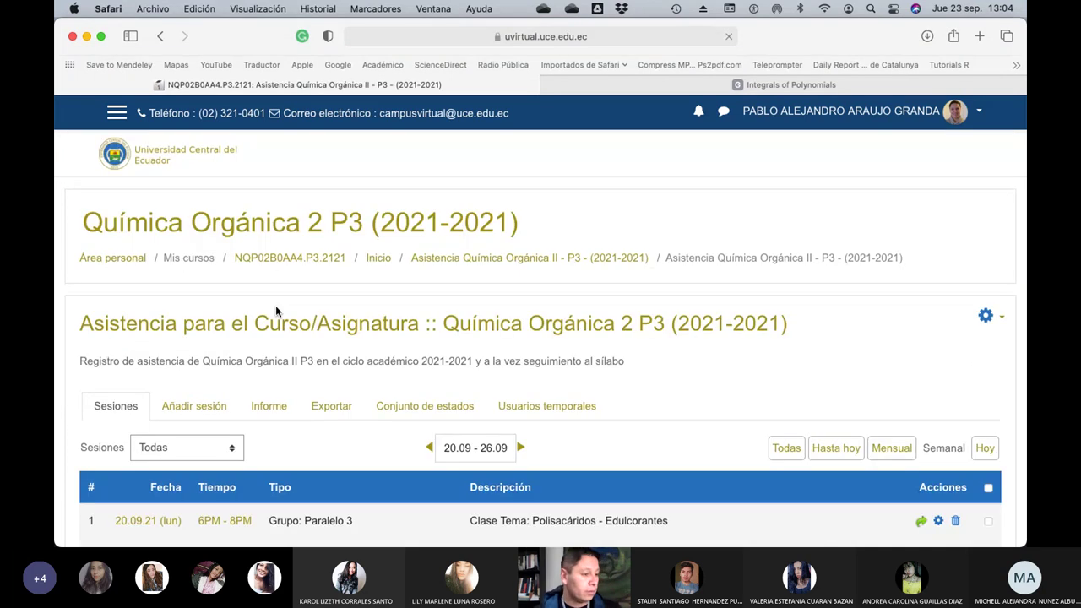
# Edit the 23.09.21 attendance session so its description reads "Clase Tema: Lípidos - parte 1", and save it.
pyautogui.scroll(-4, 616, 439)
pyautogui.scroll(-2, 616, 439)
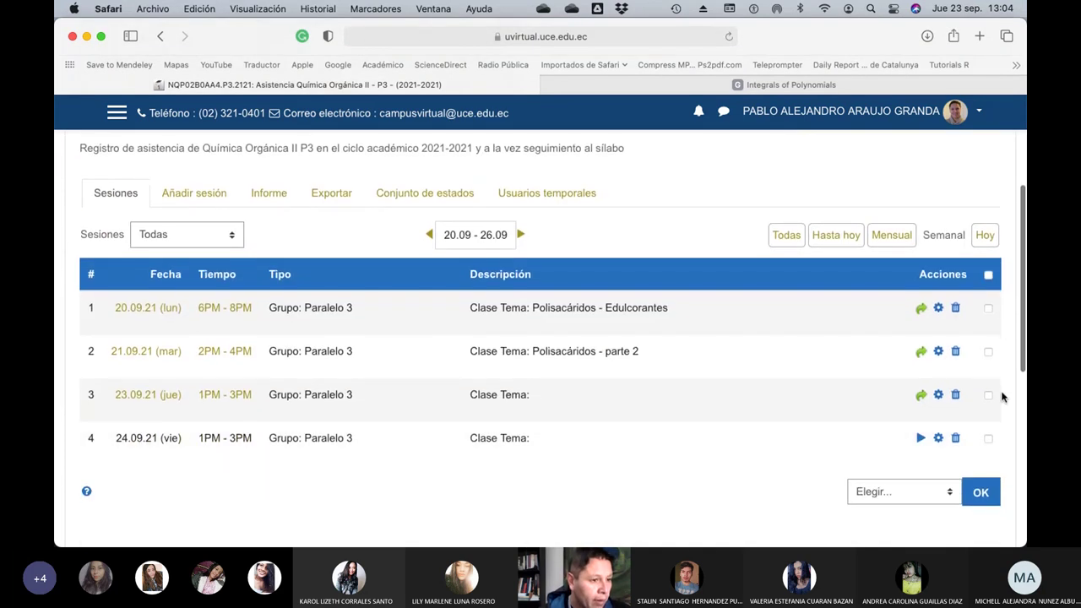
pyautogui.click(938, 397)
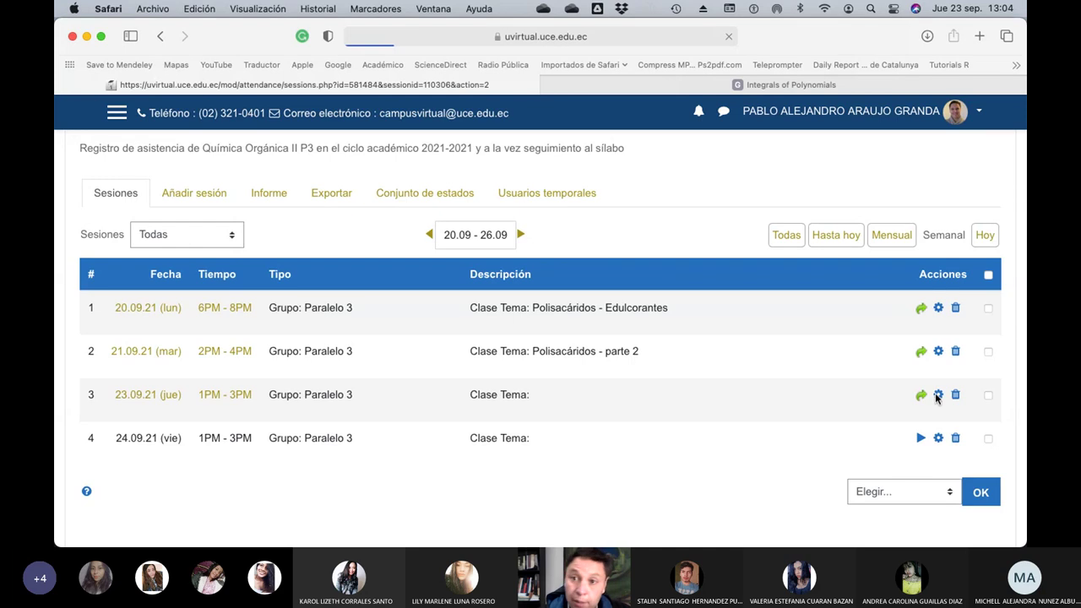
pyautogui.scroll(-5, 552, 434)
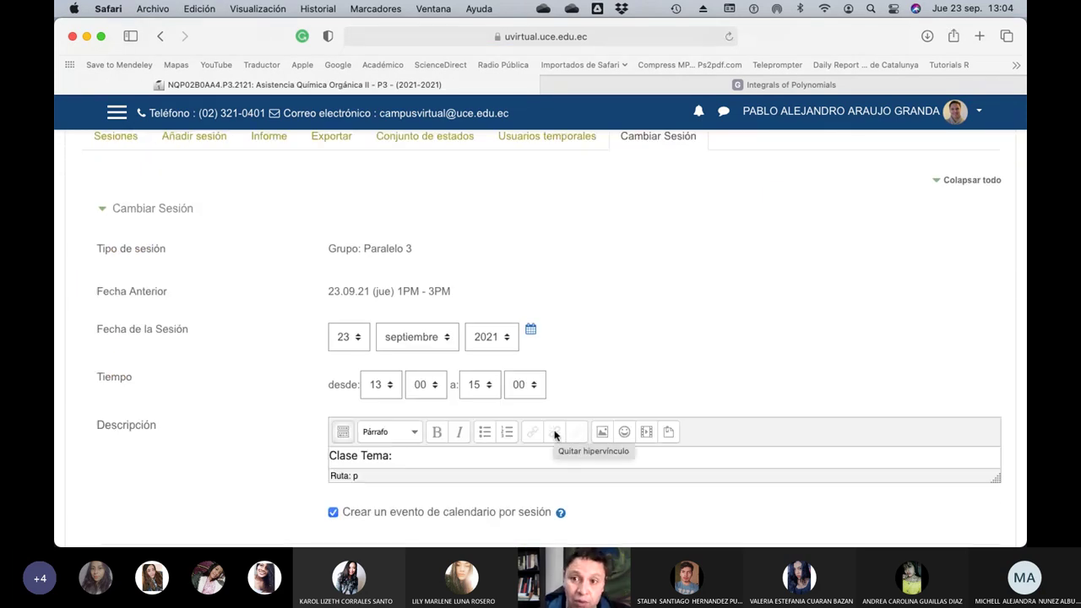
pyautogui.click(411, 457)
pyautogui.write('L')
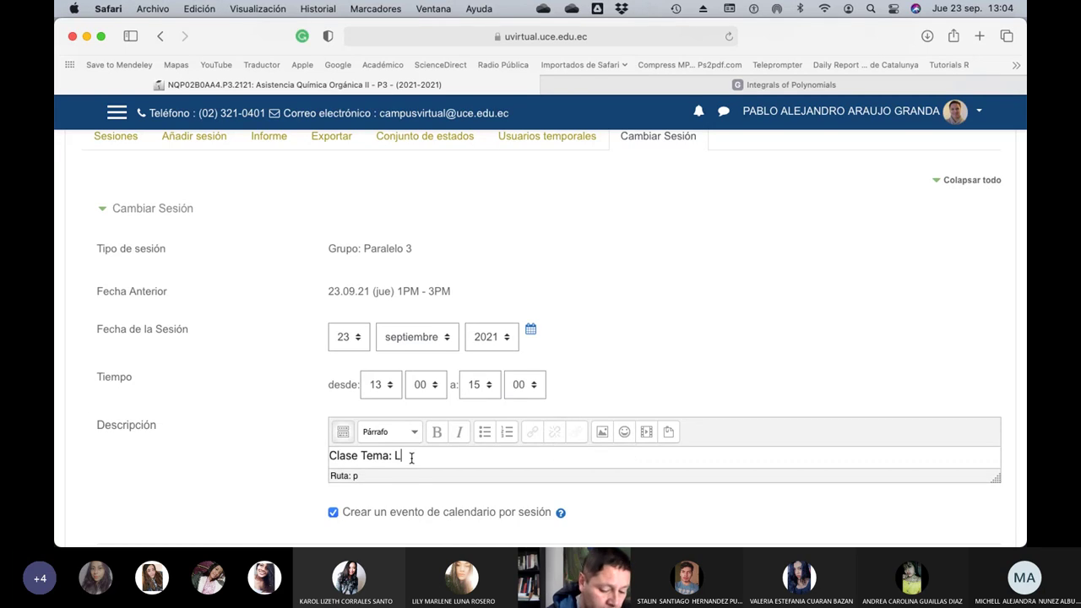
pyautogui.write('ípidos')
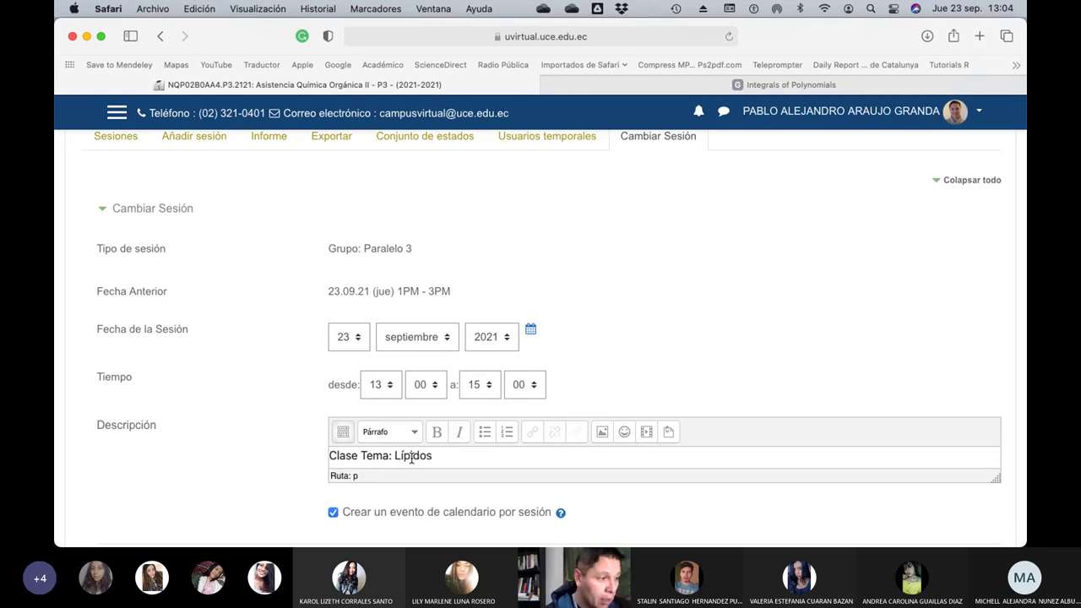
pyautogui.write(' - parte 1')
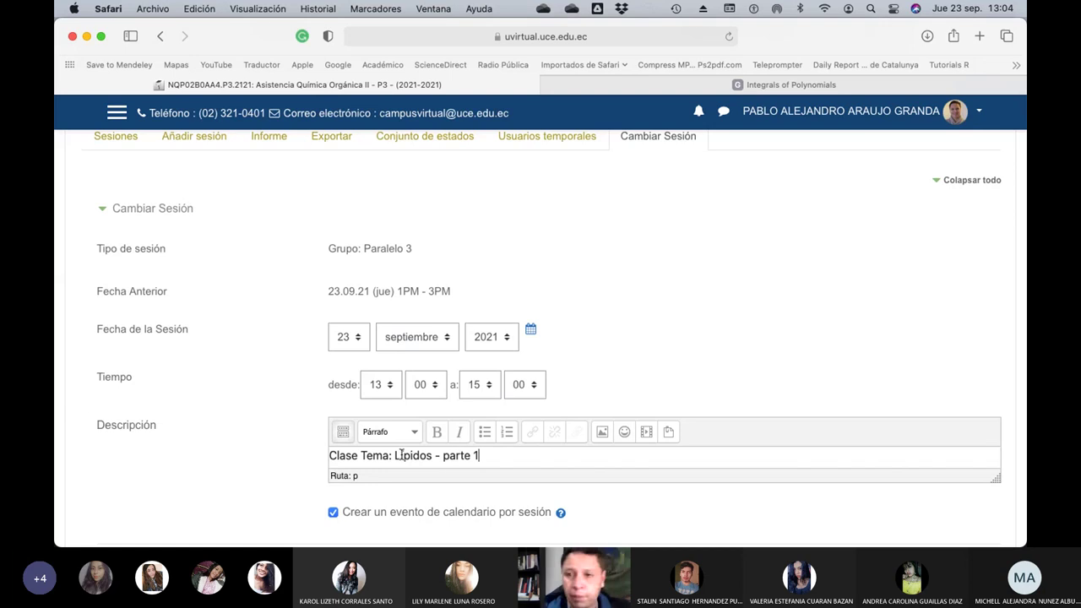
pyautogui.scroll(-1, 767, 332)
pyautogui.scroll(-10, 767, 330)
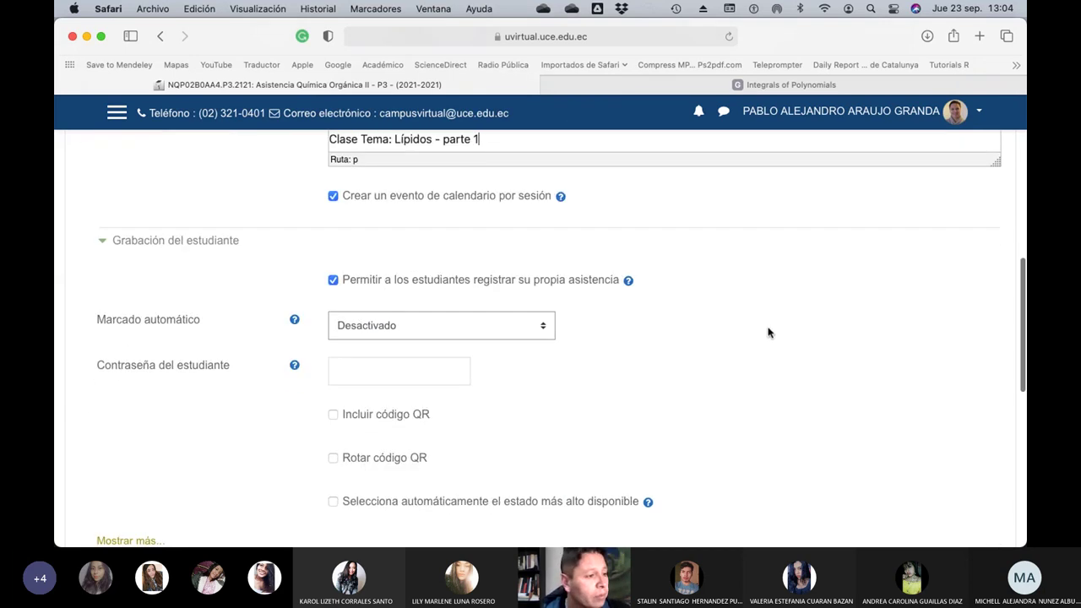
pyautogui.click(405, 267)
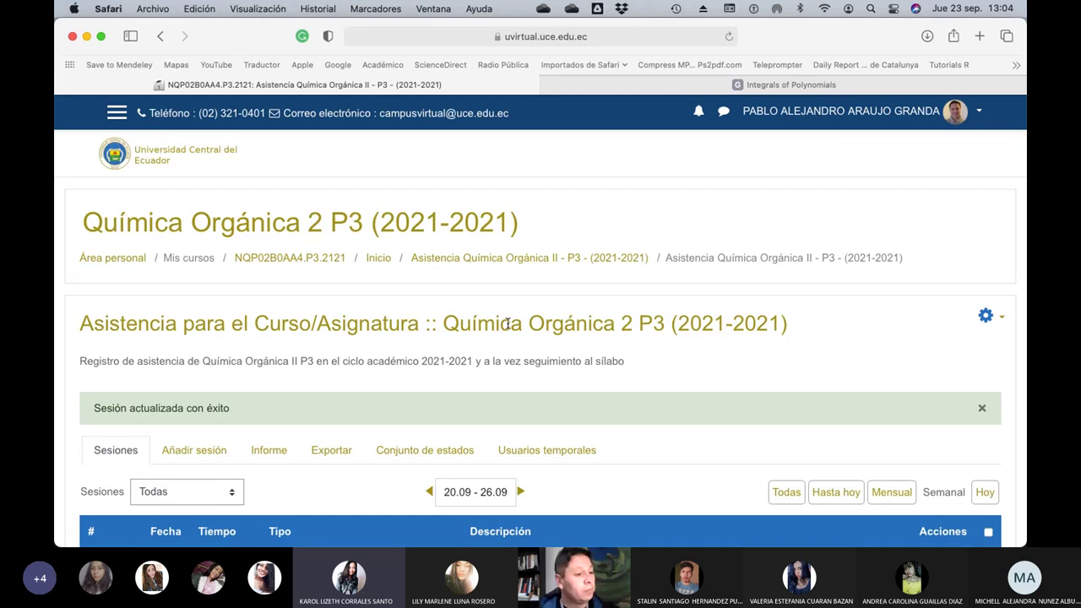
pyautogui.scroll(-3, 557, 357)
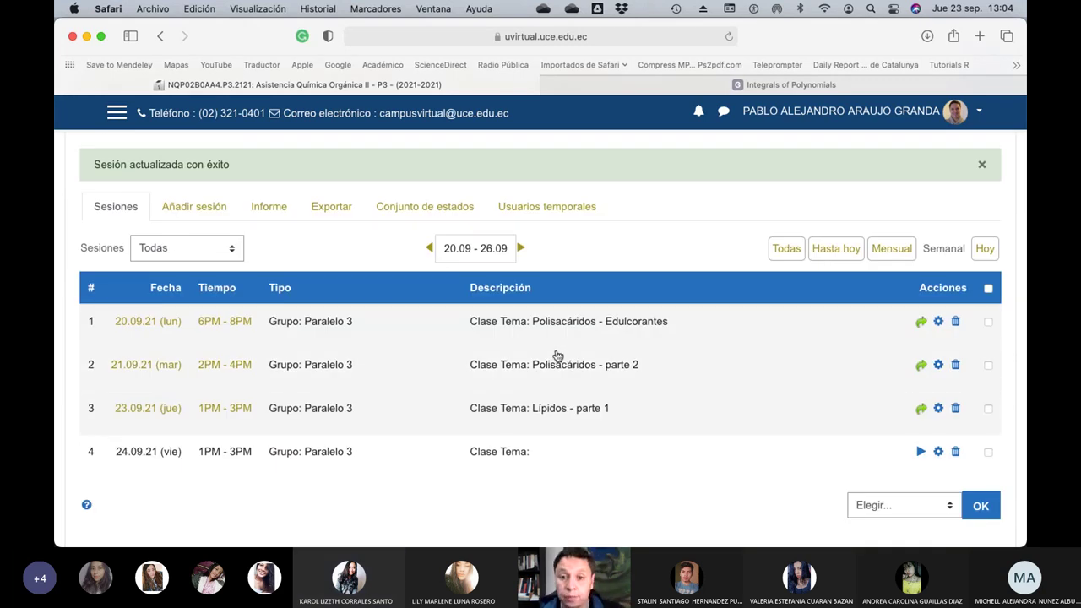
pyautogui.hotkey('ctrl', 'Right')
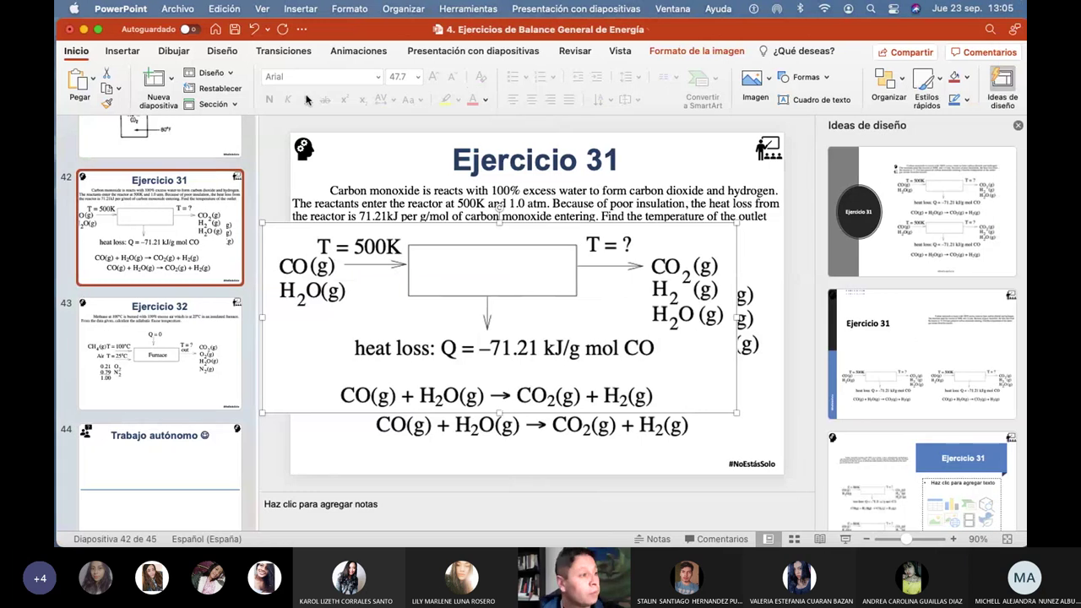
pyautogui.click(175, 9)
pyautogui.moveTo(242, 83)
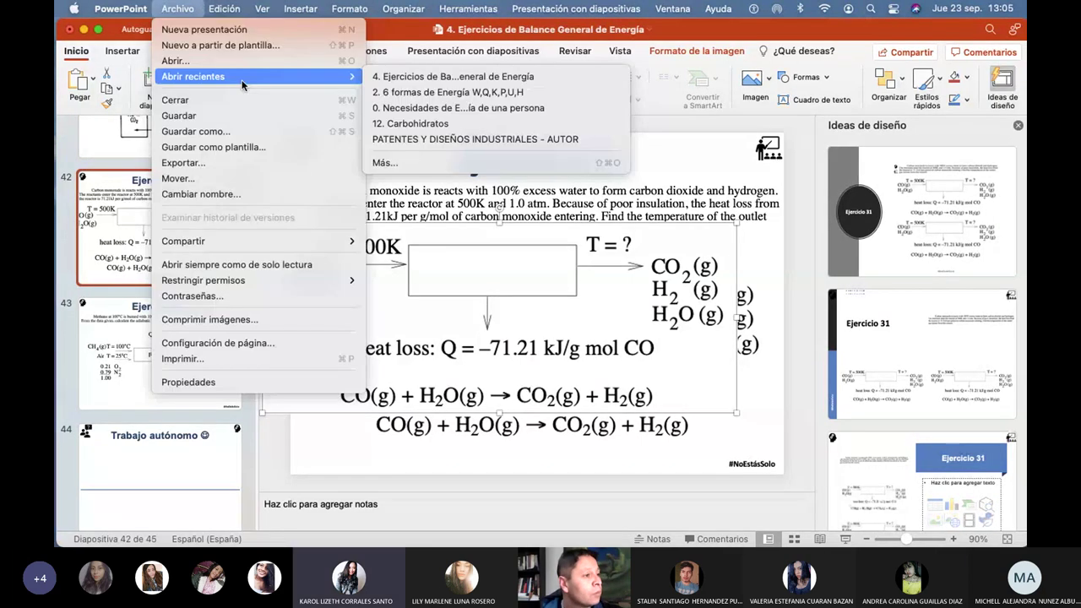
pyautogui.click(702, 40)
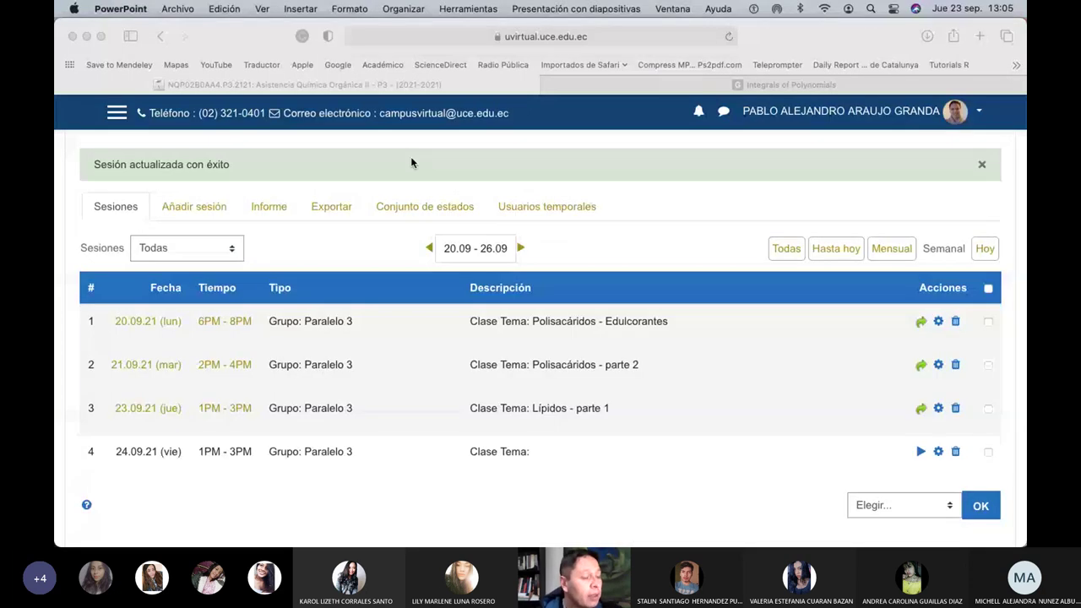
pyautogui.press('super+Tab')
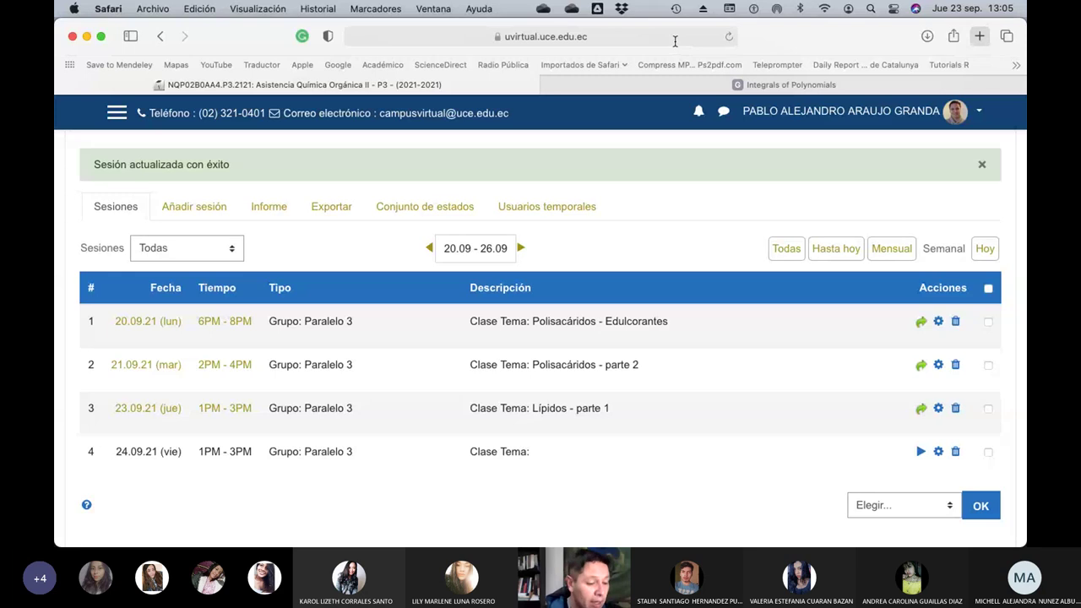
# Open Twitter in a new browser tab.
pyautogui.press('super+t')
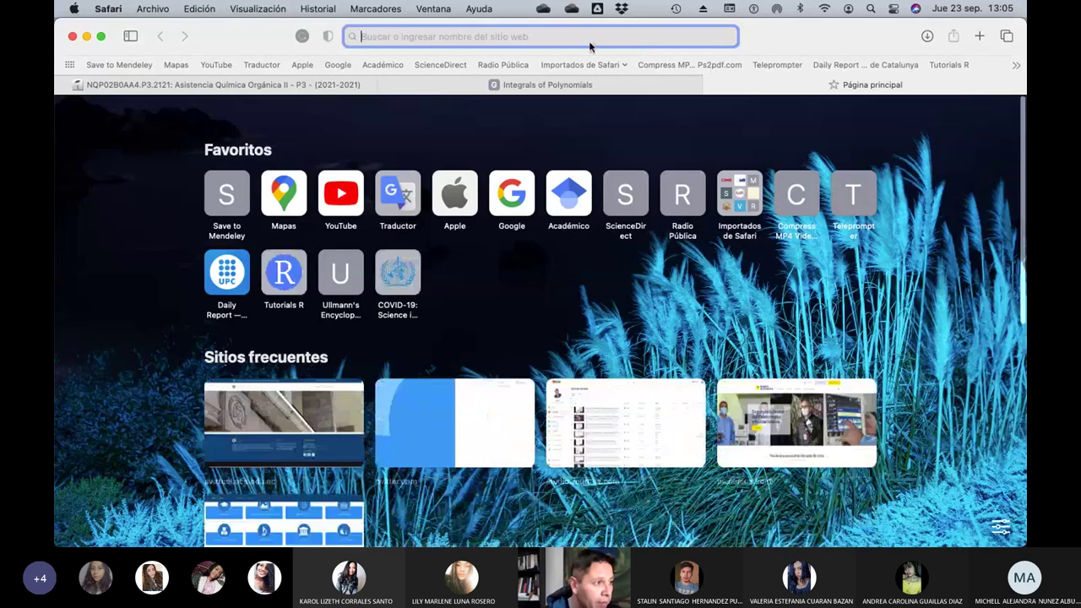
pyautogui.write('twi')
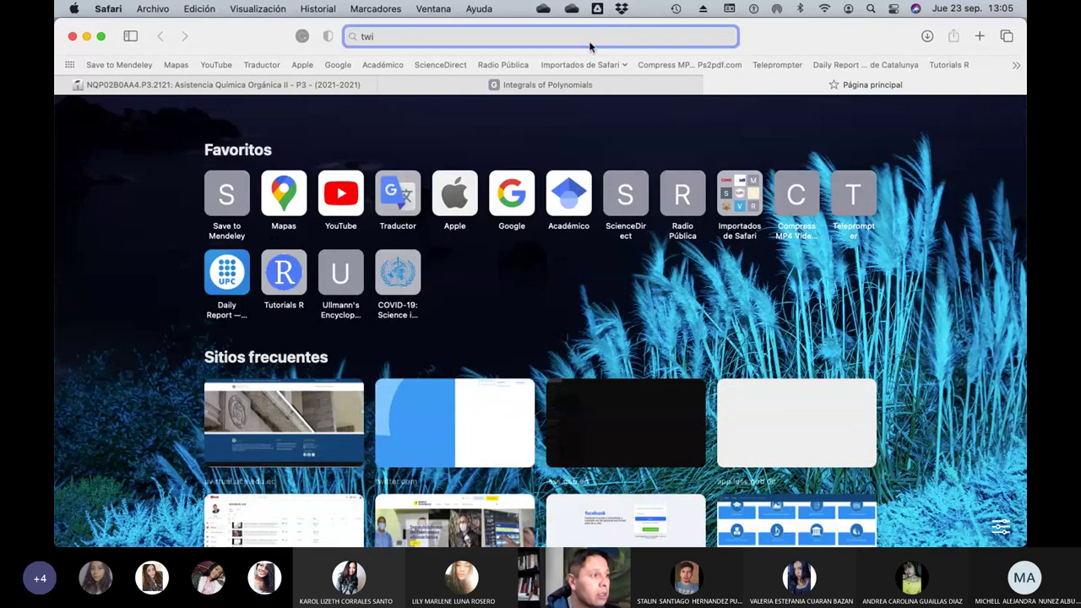
pyautogui.press('Return')
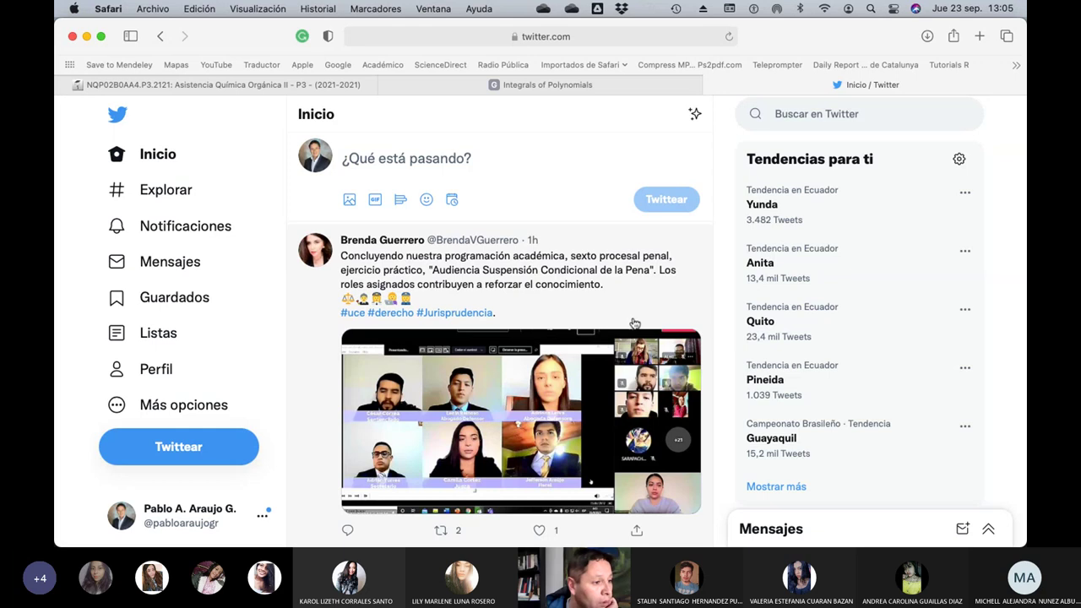
# Search Twitter for #YoDivulgoFIQ and show the most recent posts.
pyautogui.click(803, 114)
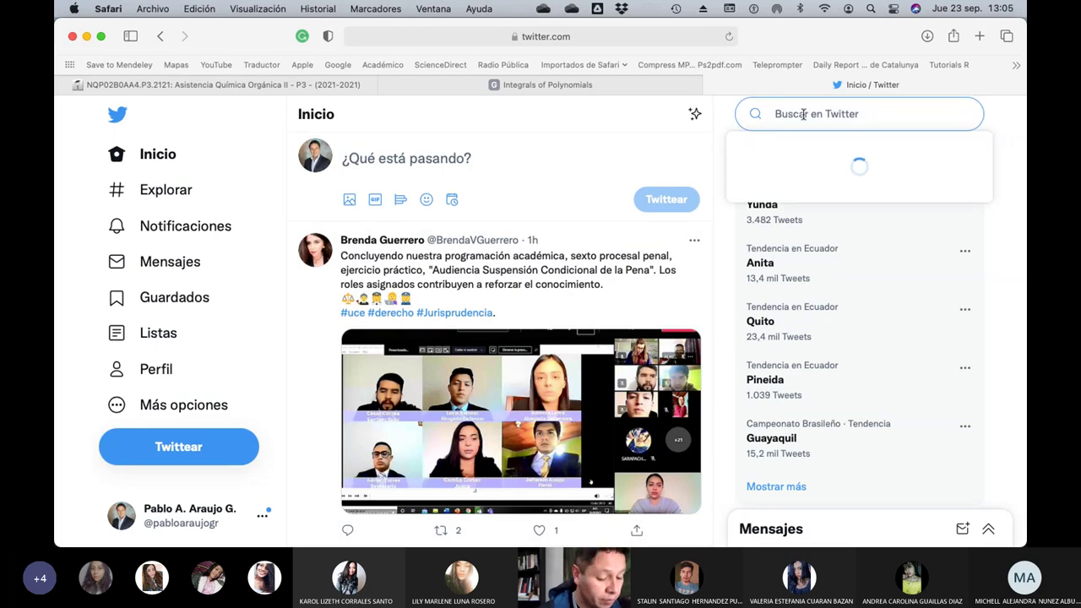
pyautogui.write('YoDivulg')
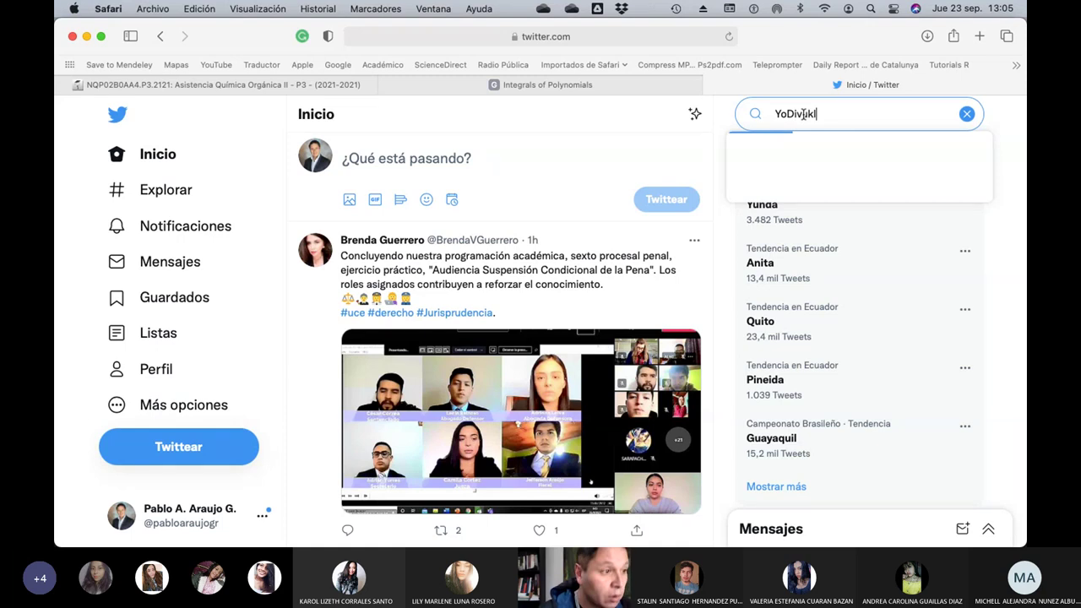
pyautogui.write('ju')
pyautogui.press('BackSpace')
pyautogui.press('BackSpace')
pyautogui.press('BackSpace')
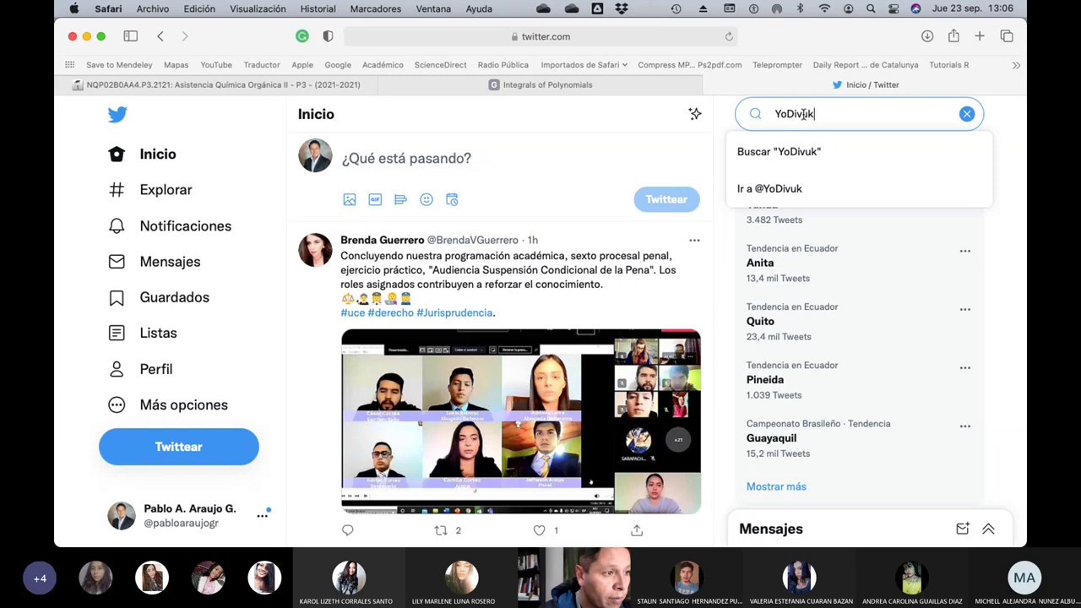
pyautogui.press('BackSpace')
pyautogui.write('lgoFl')
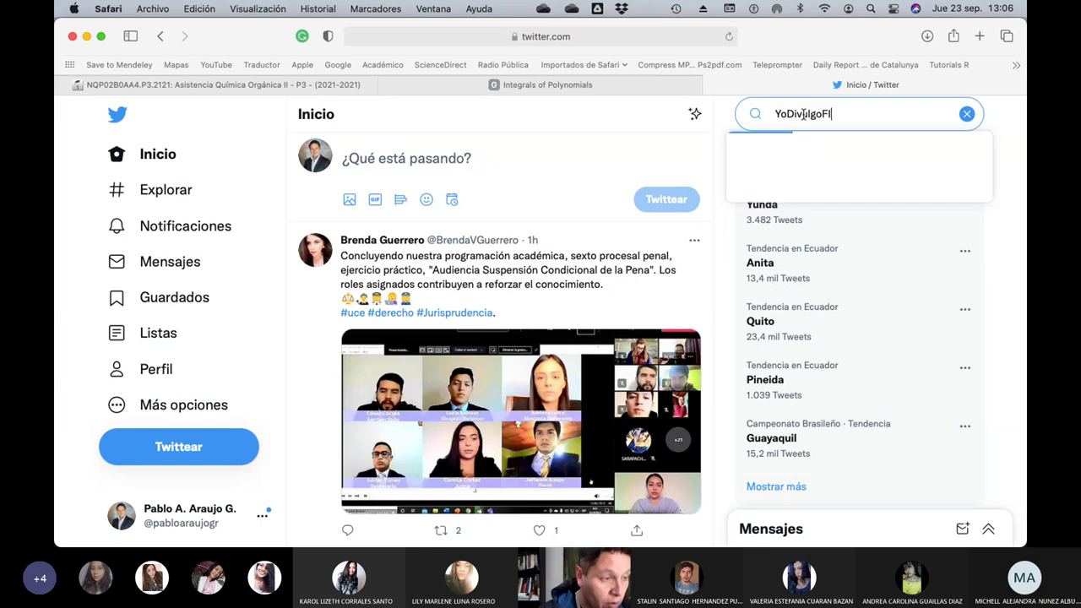
pyautogui.write('Q')
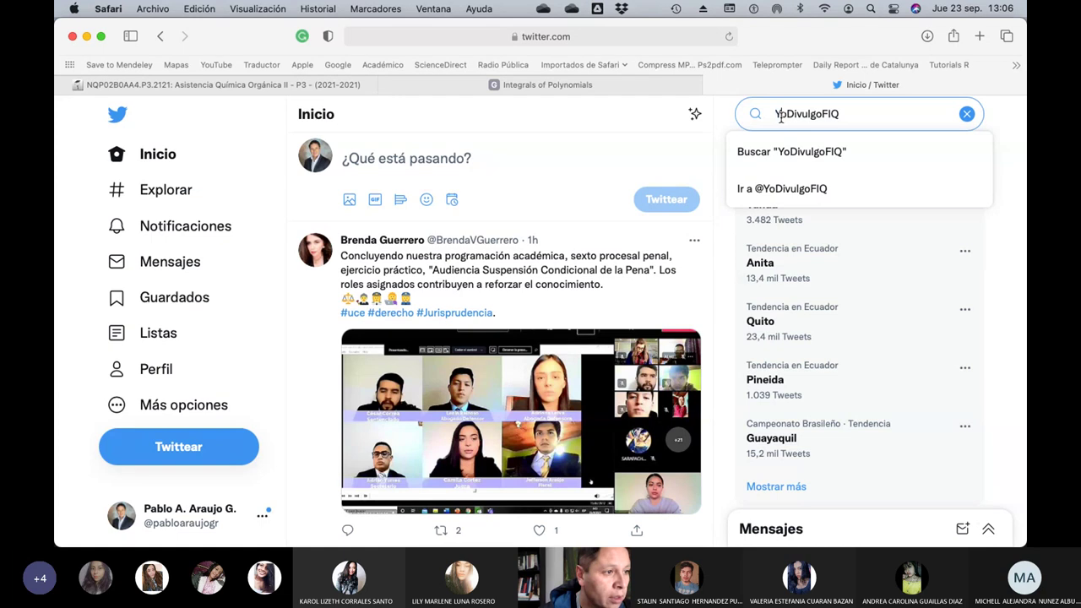
pyautogui.click(778, 118)
pyautogui.write('#')
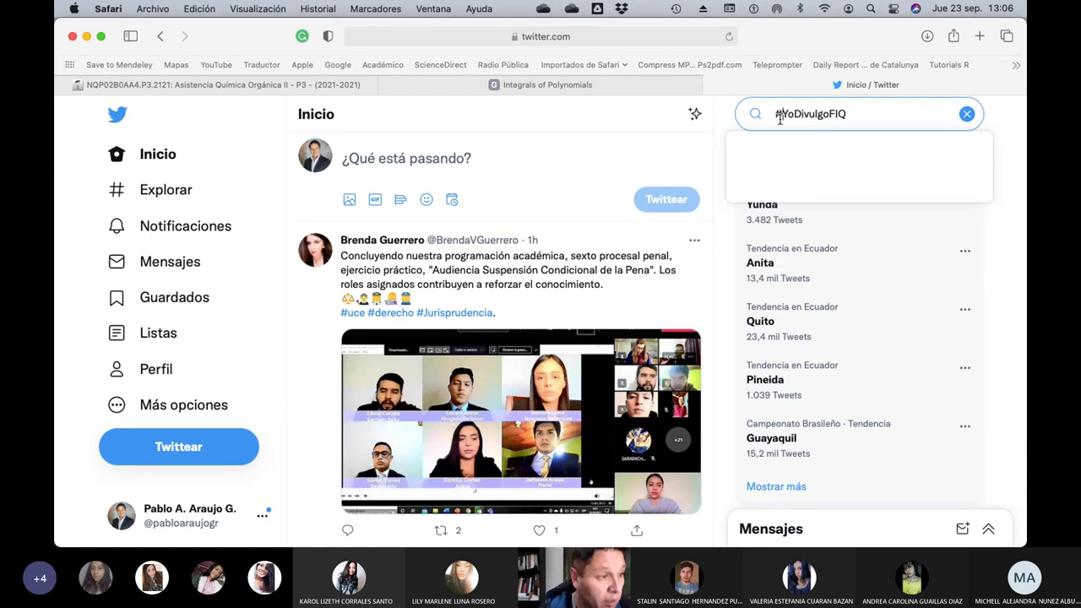
pyautogui.click(835, 152)
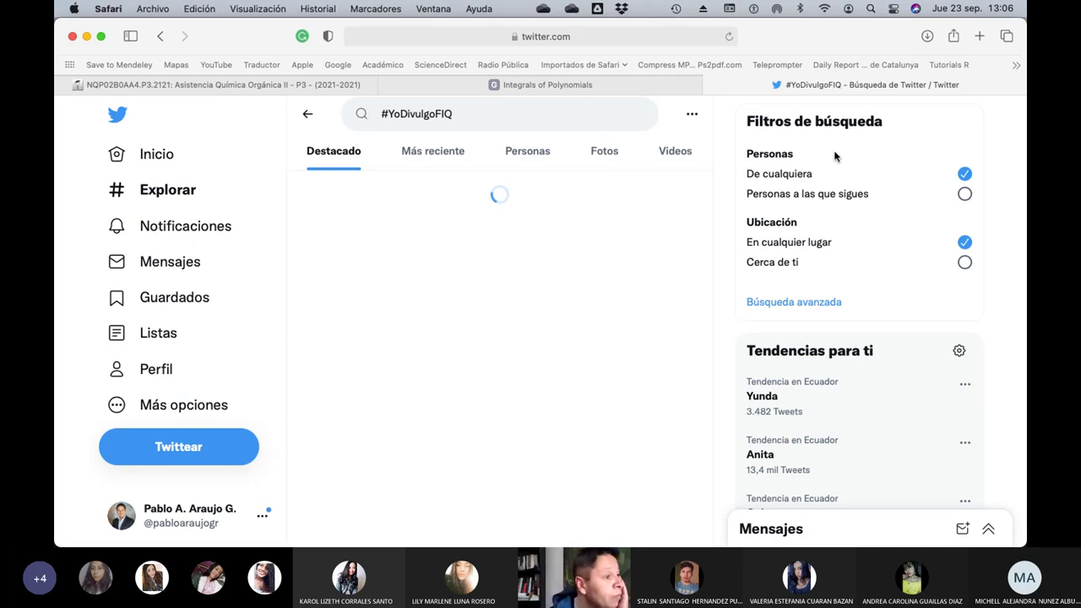
pyautogui.click(419, 150)
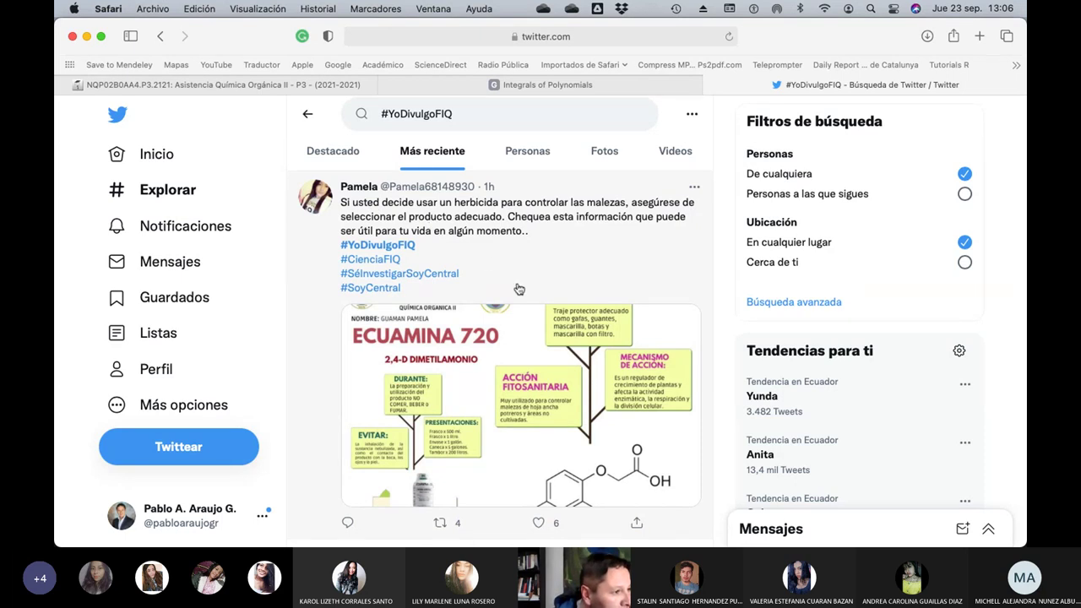
# Browse the recent herbicide posts, view the Glifuron CS infographic enlarged, and return to the results.
pyautogui.scroll(-4, 518, 289)
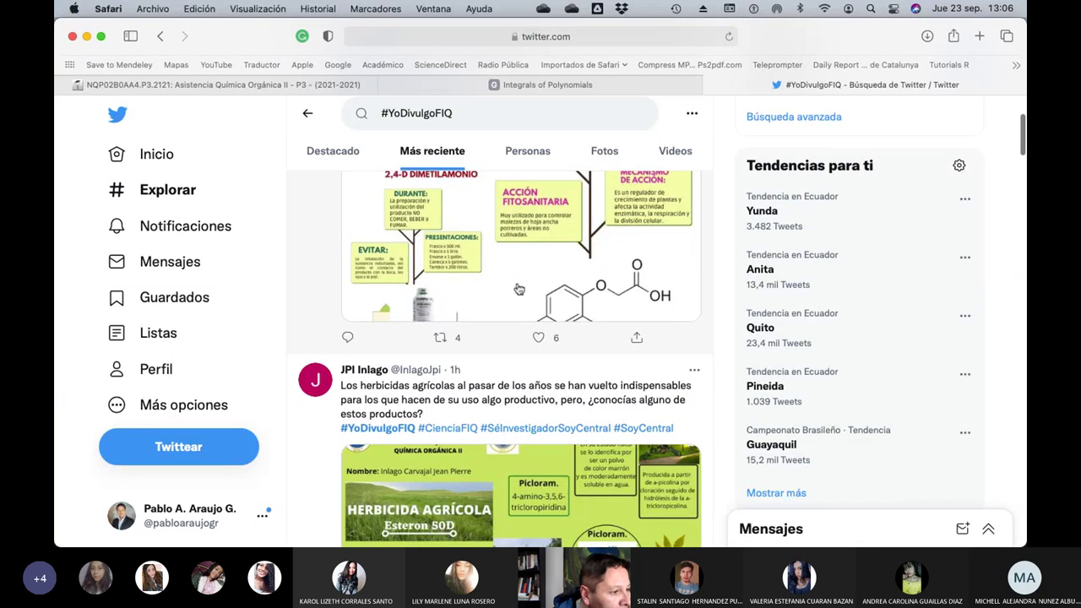
pyautogui.scroll(-1, 519, 289)
pyautogui.scroll(-1, 519, 289)
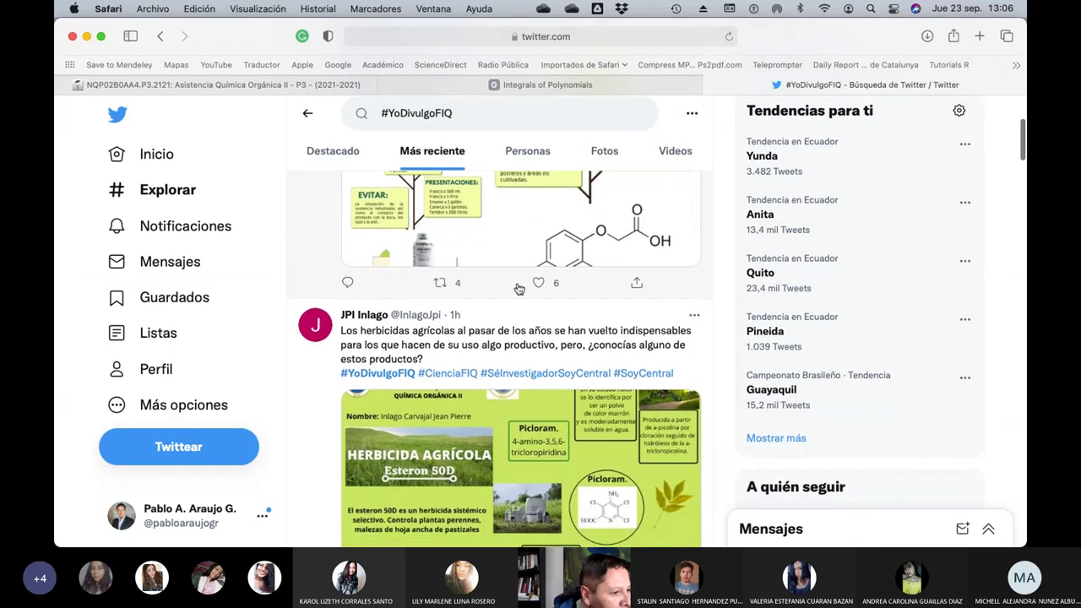
pyautogui.scroll(-8, 518, 289)
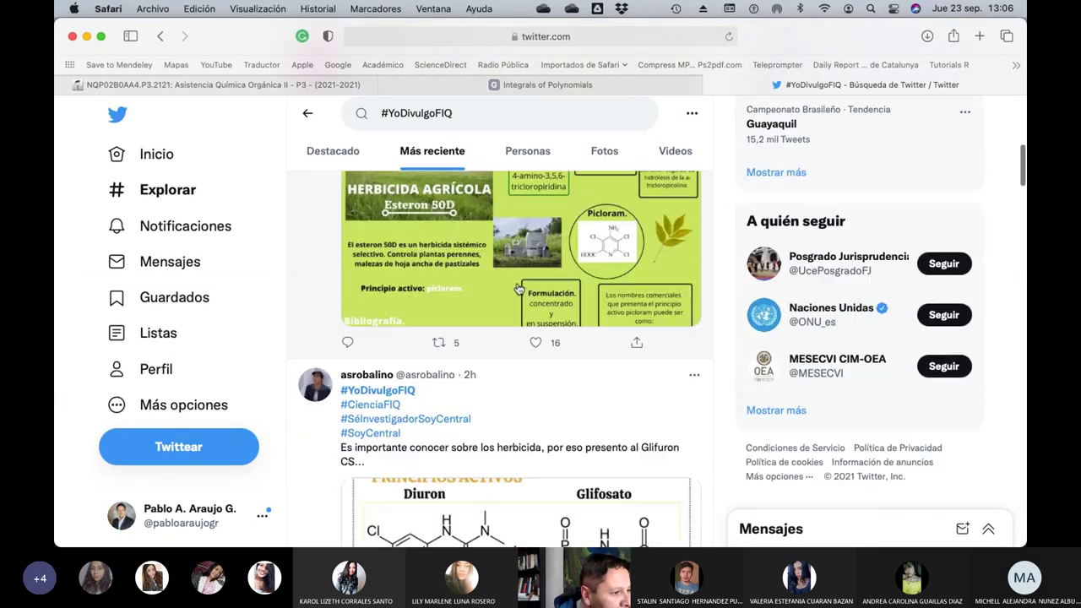
pyautogui.scroll(-7, 519, 289)
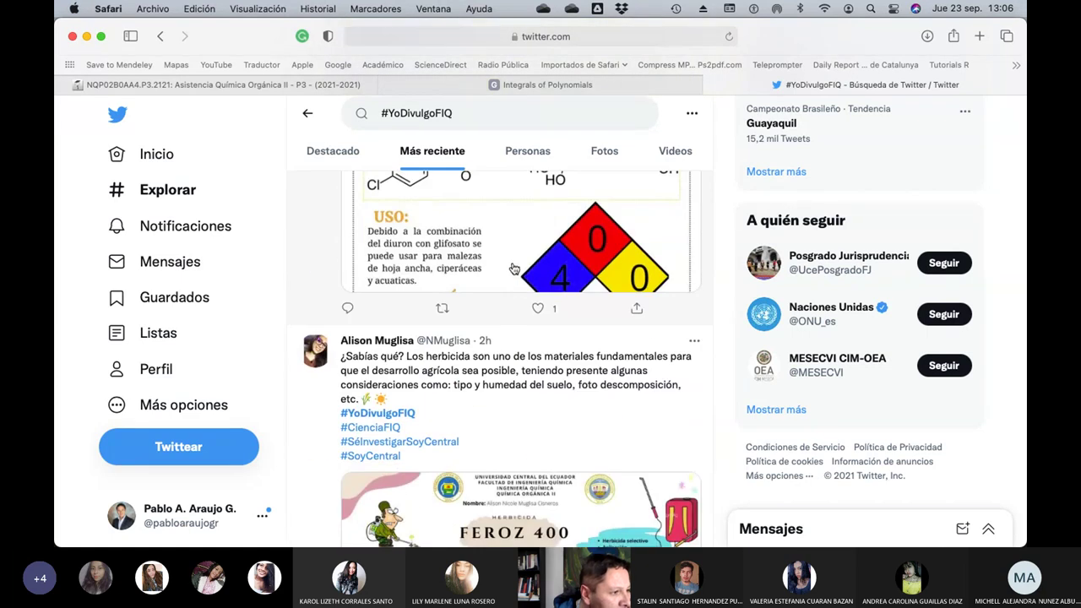
pyautogui.click(511, 267)
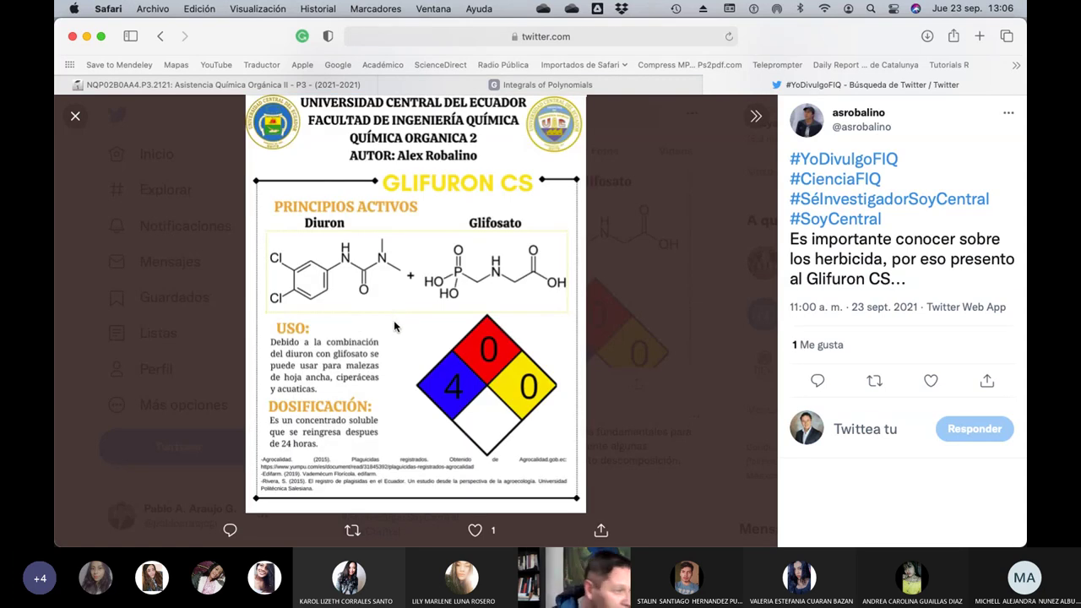
pyautogui.click(75, 118)
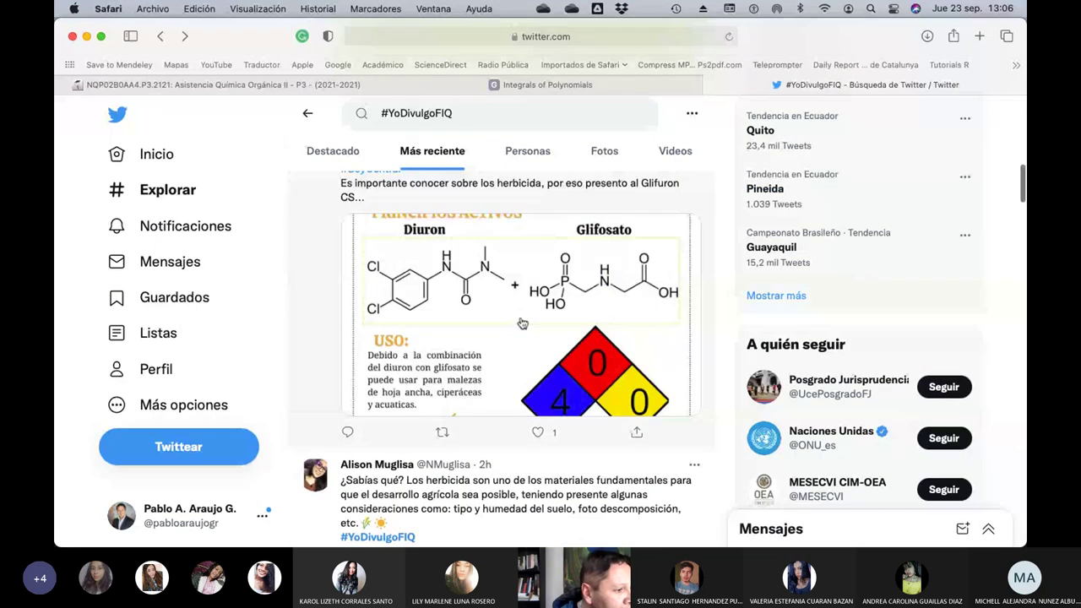
# Review the remaining herbicide infographic posts in the #YoDivulgoFIQ results, down to the food preservatives poster post of 30 August.
pyautogui.scroll(-5, 522, 324)
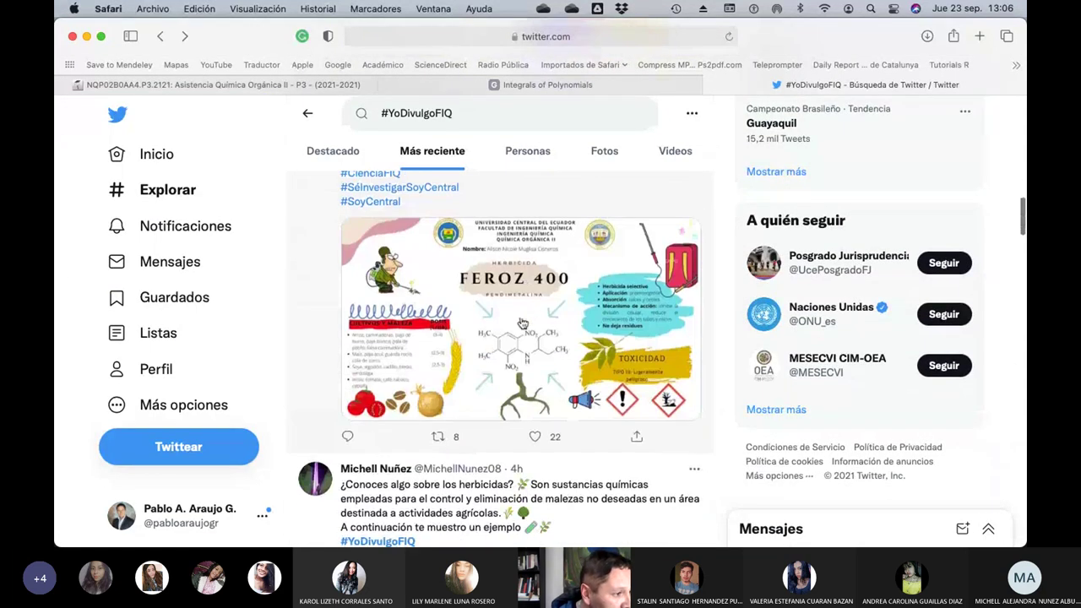
pyautogui.scroll(-5, 522, 324)
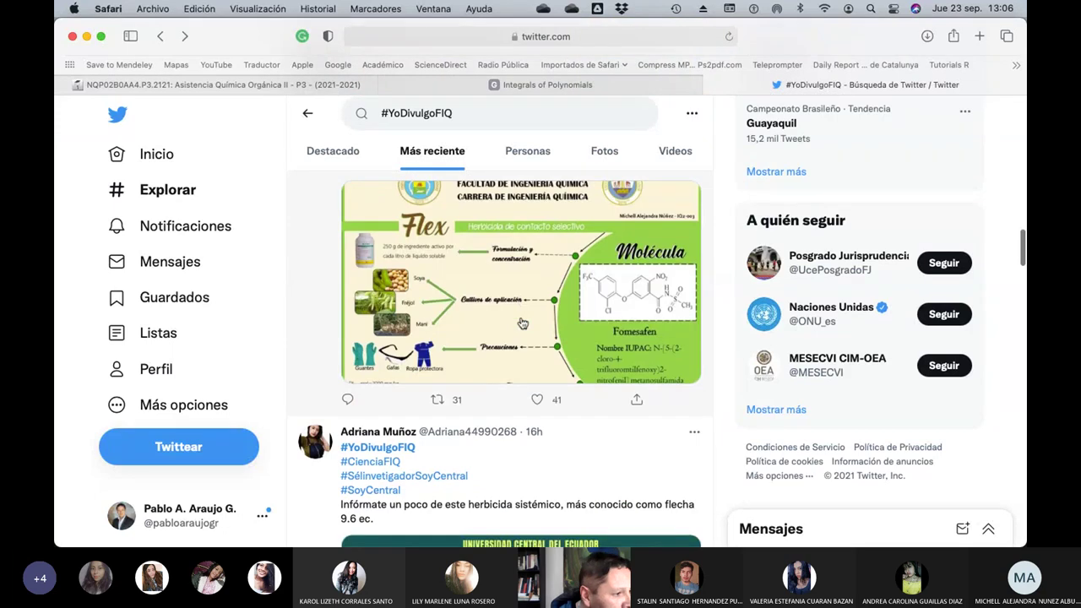
pyautogui.scroll(-5, 522, 323)
pyautogui.scroll(-5, 522, 324)
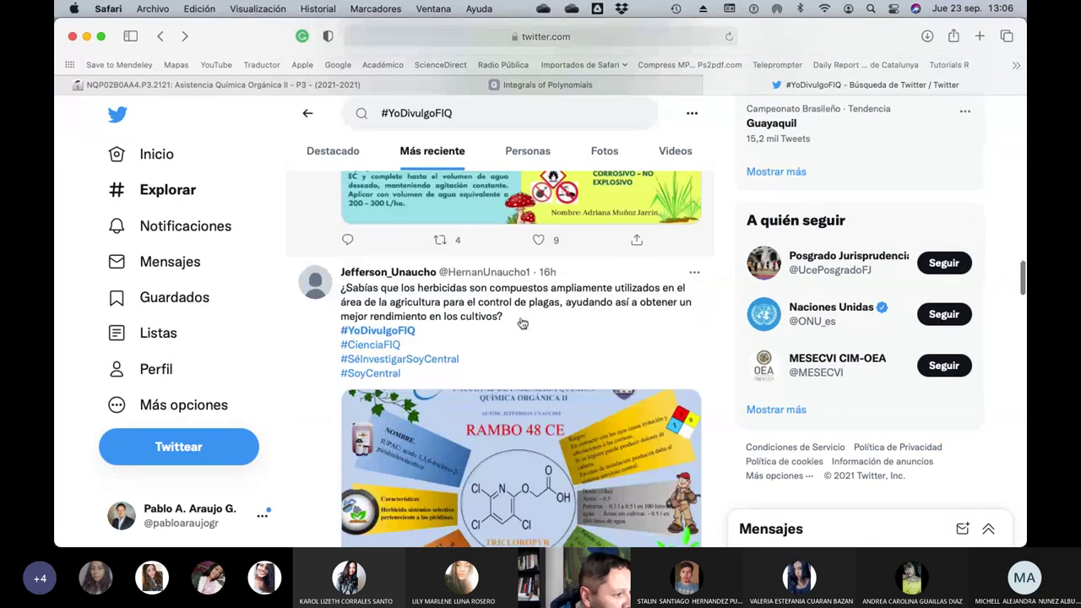
pyautogui.scroll(-10, 522, 323)
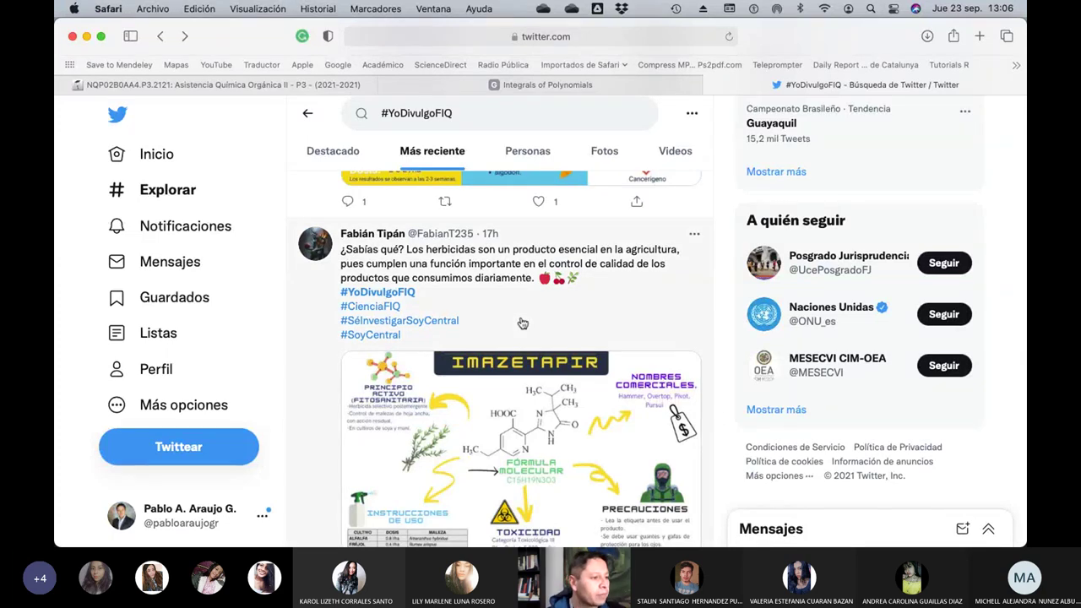
pyautogui.scroll(-8, 522, 324)
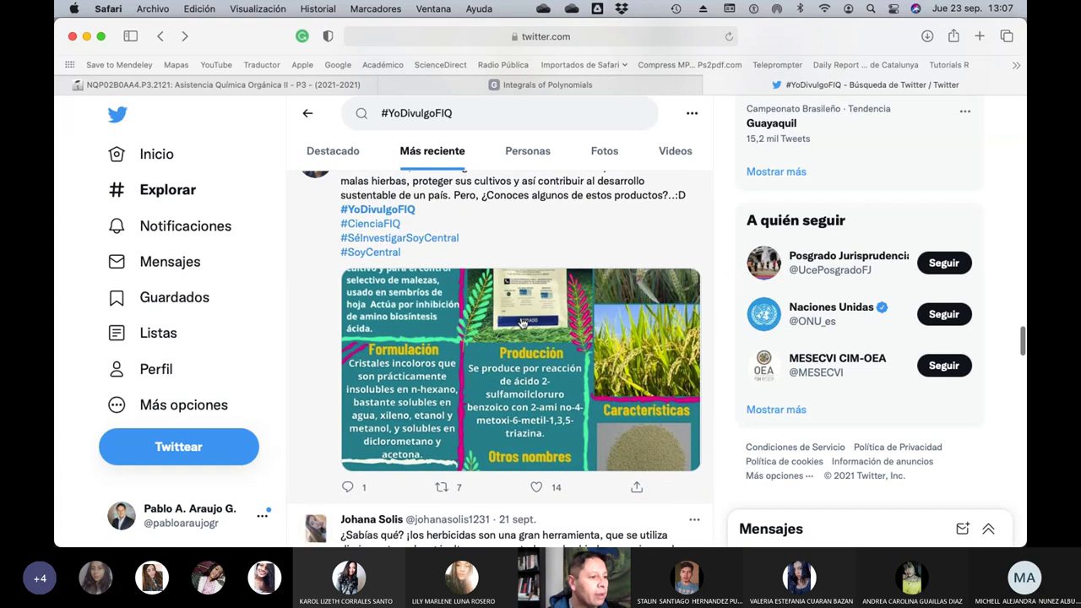
pyautogui.scroll(1, 522, 323)
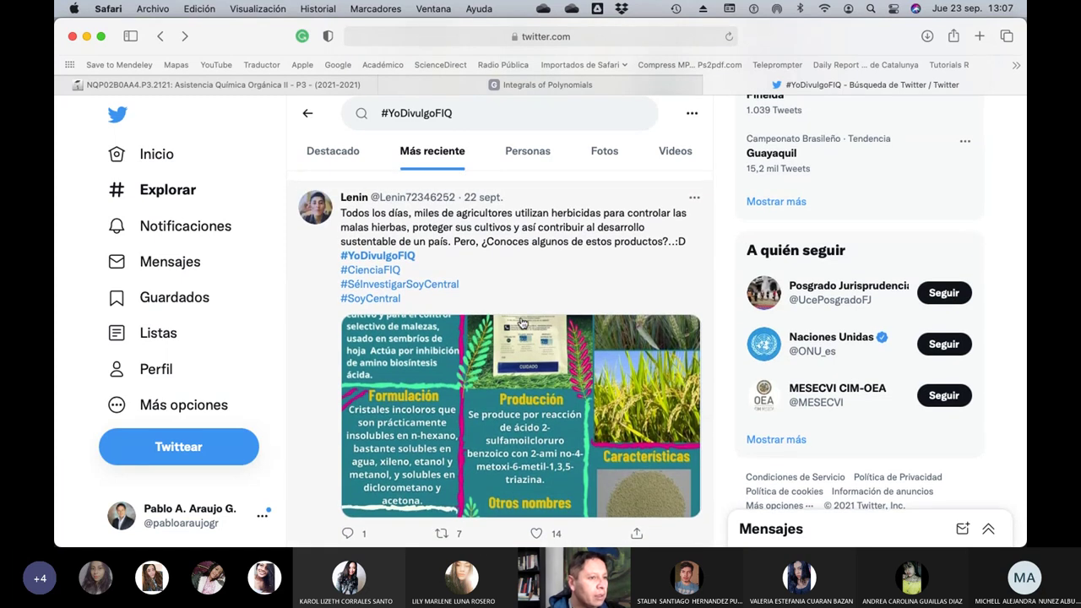
pyautogui.scroll(-10, 522, 324)
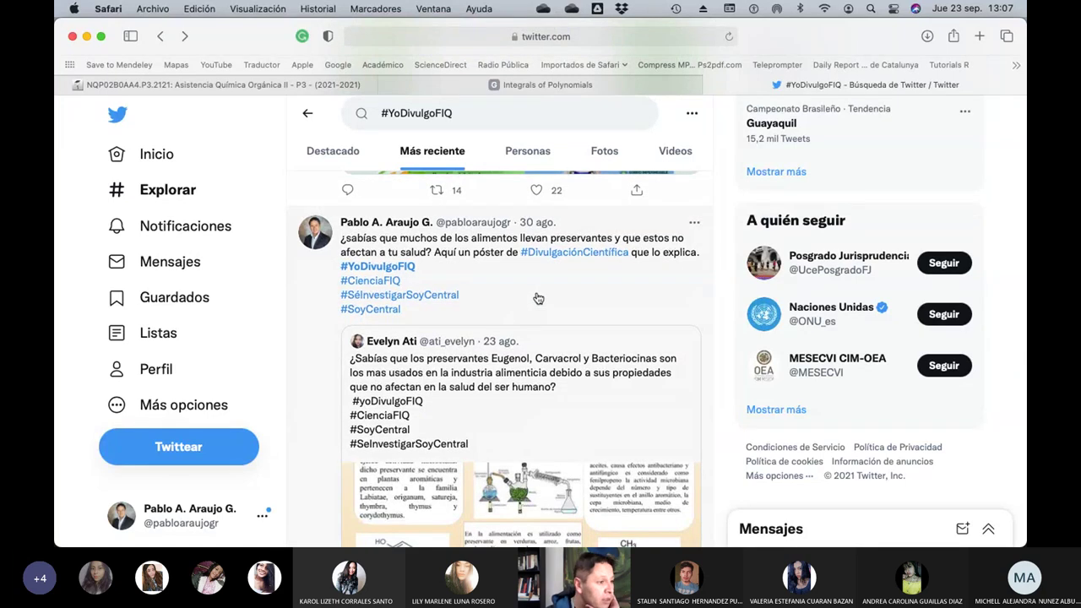
pyautogui.scroll(1, 540, 300)
pyautogui.scroll(1, 542, 297)
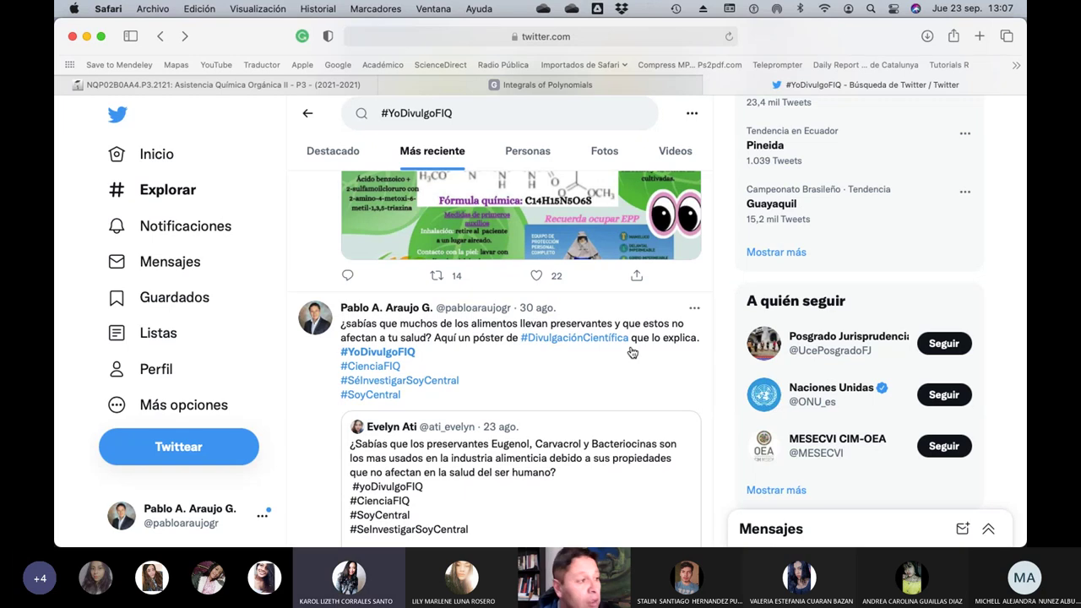
# Switch back to the virtual campus, go to the Química Orgánica 2 P3 course page, and open its Unidad 3 section.
pyautogui.click(304, 84)
pyautogui.scroll(5, 344, 316)
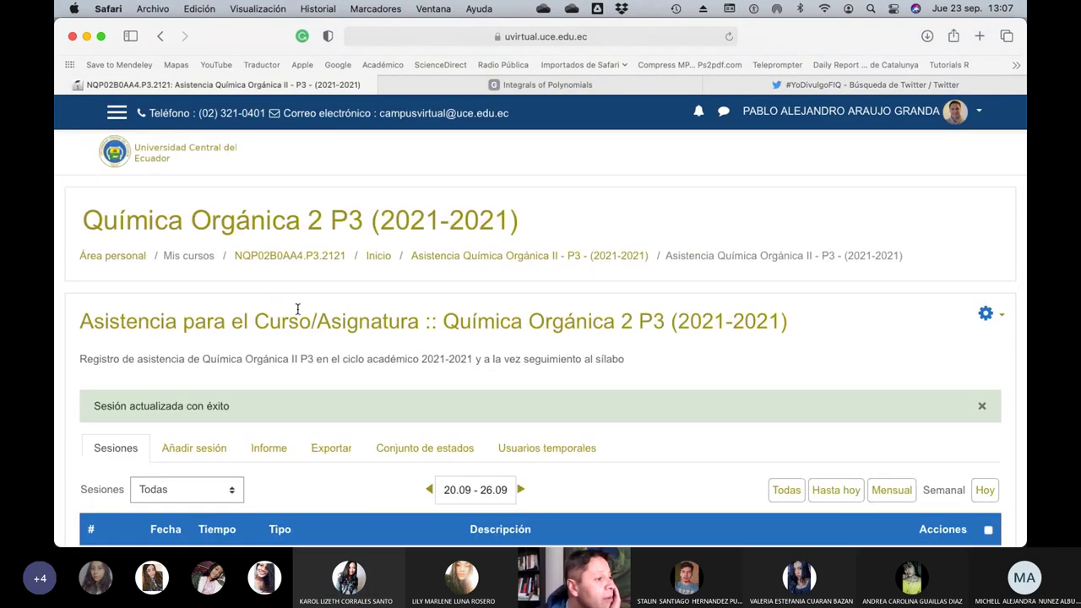
pyautogui.click(276, 258)
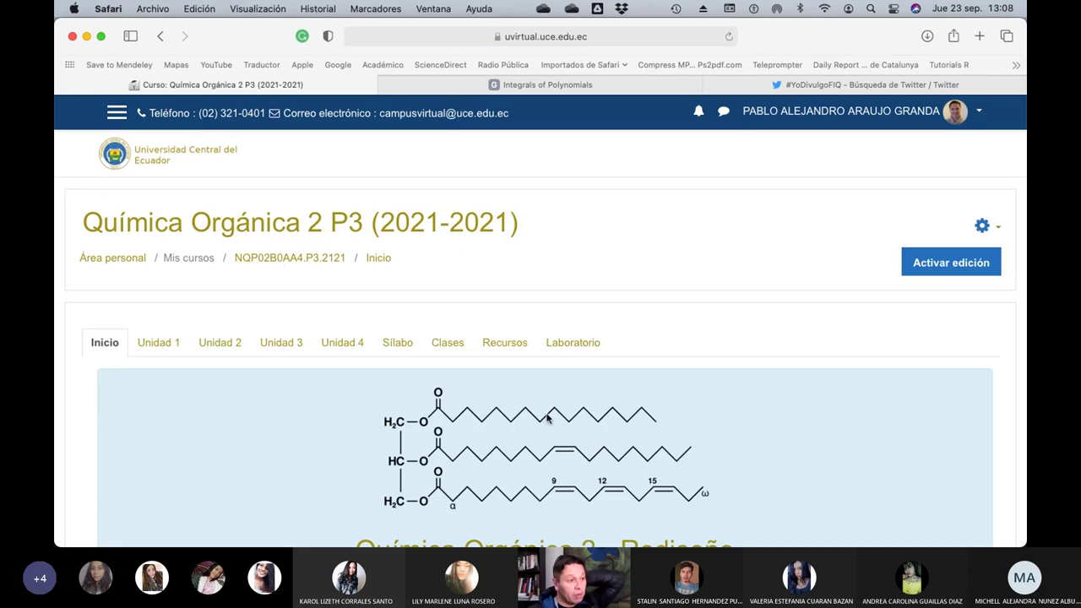
pyautogui.scroll(-3, 532, 420)
pyautogui.click(352, 182)
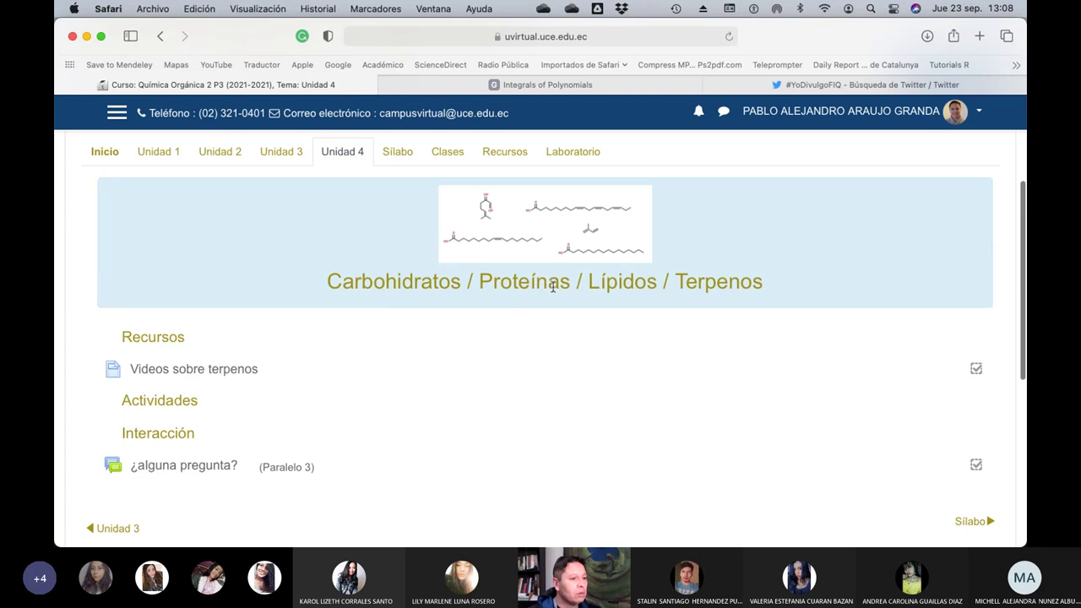
pyautogui.scroll(1, 422, 270)
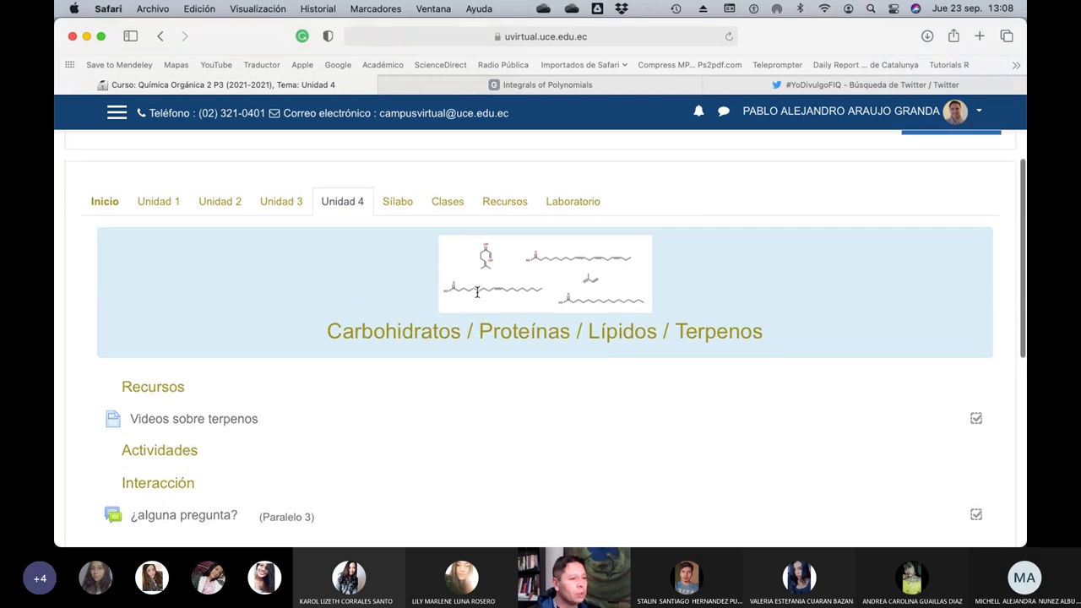
pyautogui.click(295, 207)
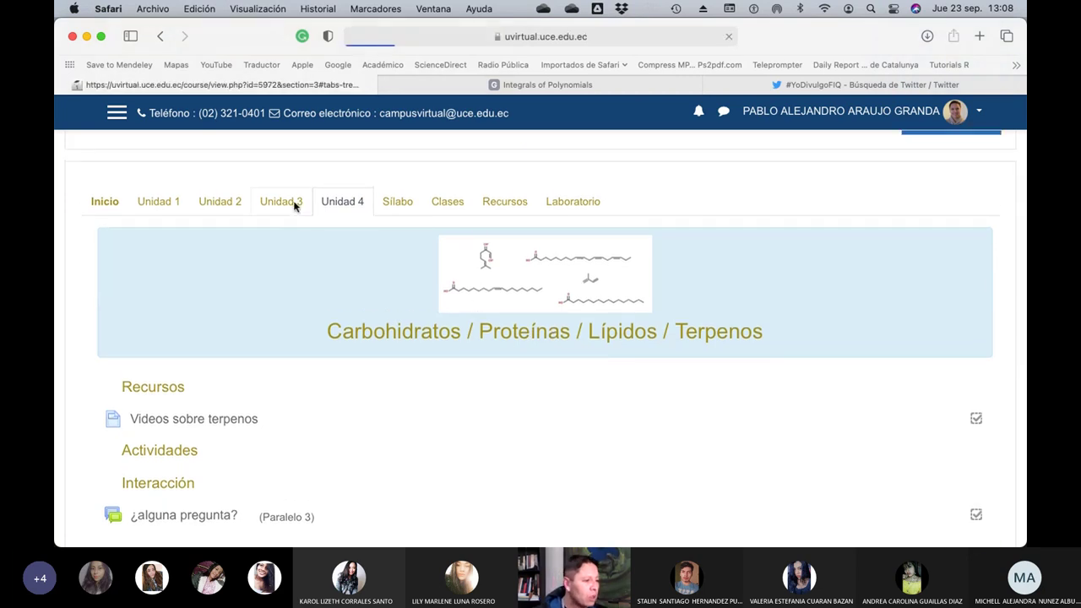
pyautogui.scroll(-3, 348, 387)
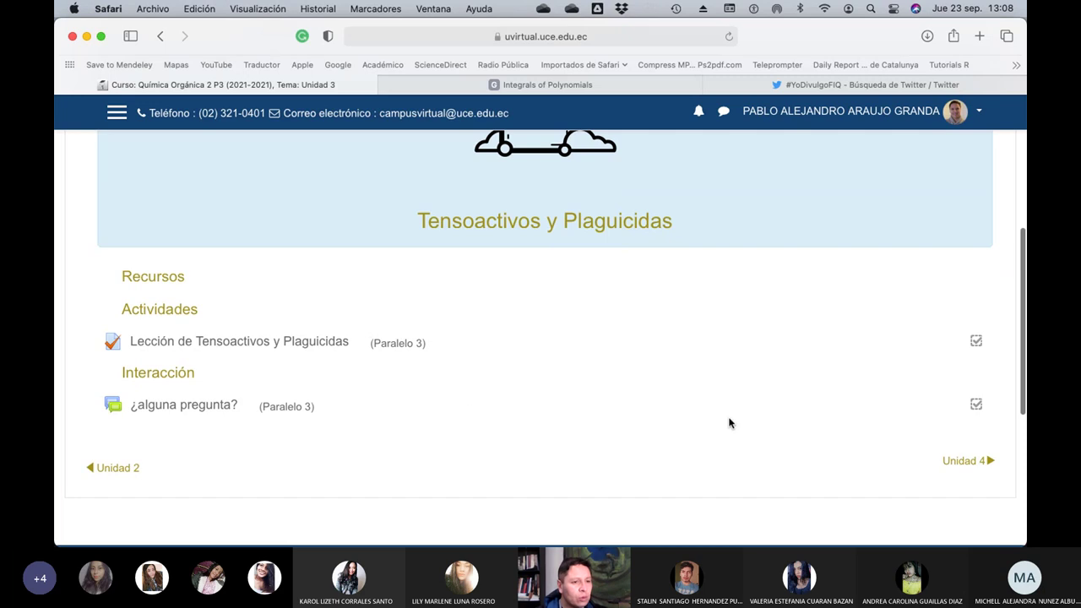
# Turn on course editing and start adding a new Tarea activity to Unidad 3.
pyautogui.scroll(7, 743, 397)
pyautogui.click(935, 277)
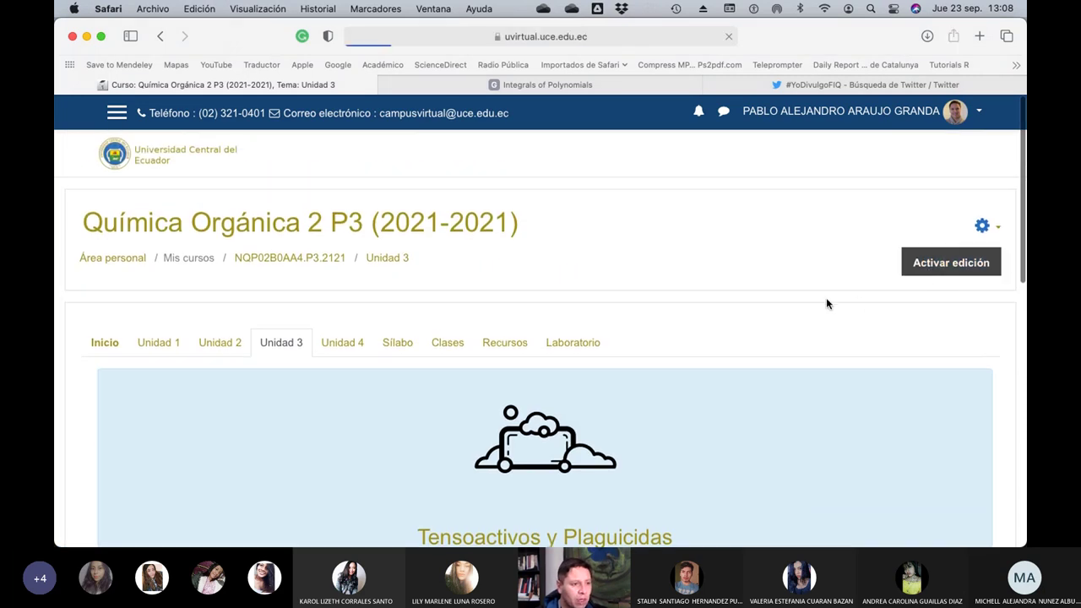
pyautogui.scroll(-5, 822, 303)
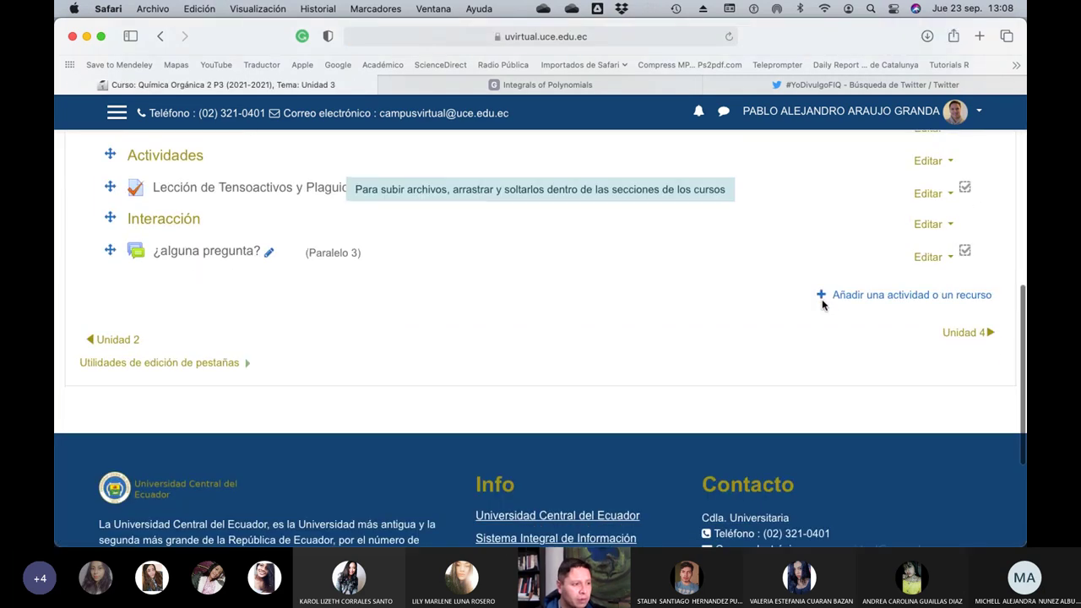
pyautogui.scroll(2, 822, 303)
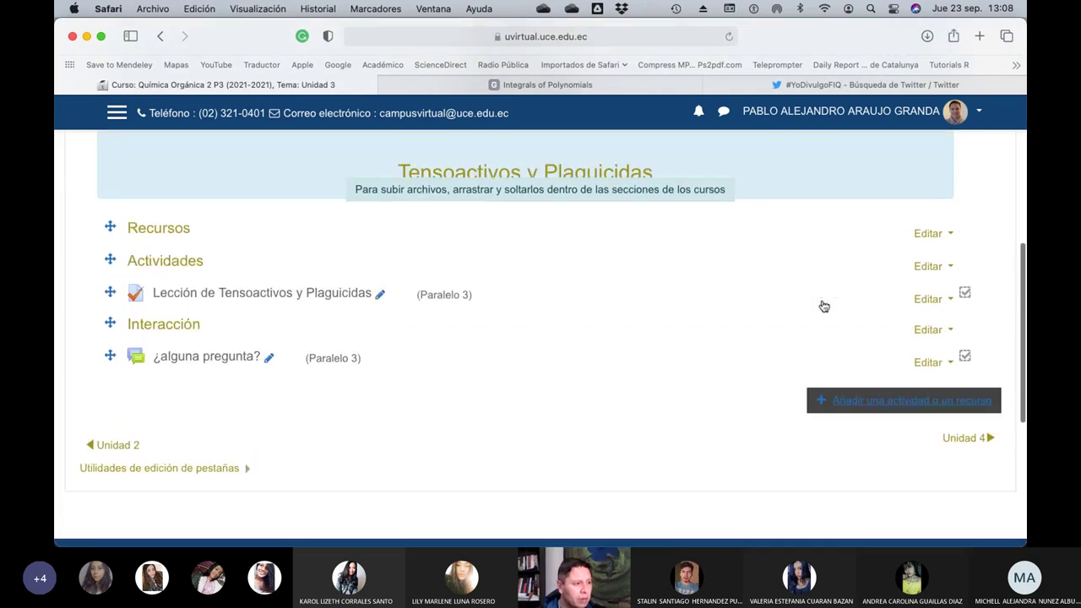
pyautogui.click(895, 407)
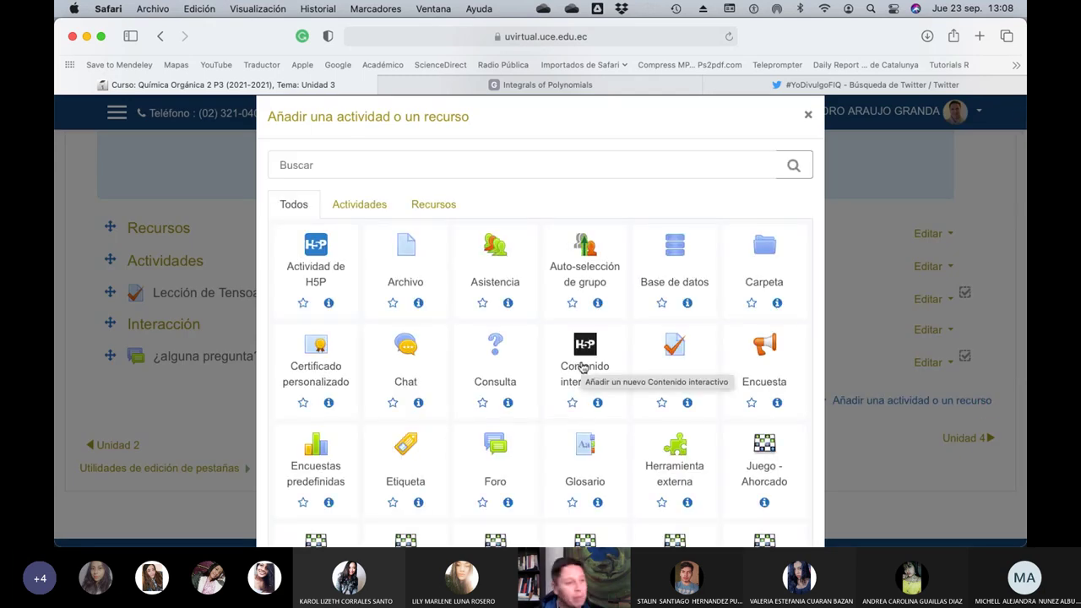
pyautogui.scroll(-5, 583, 368)
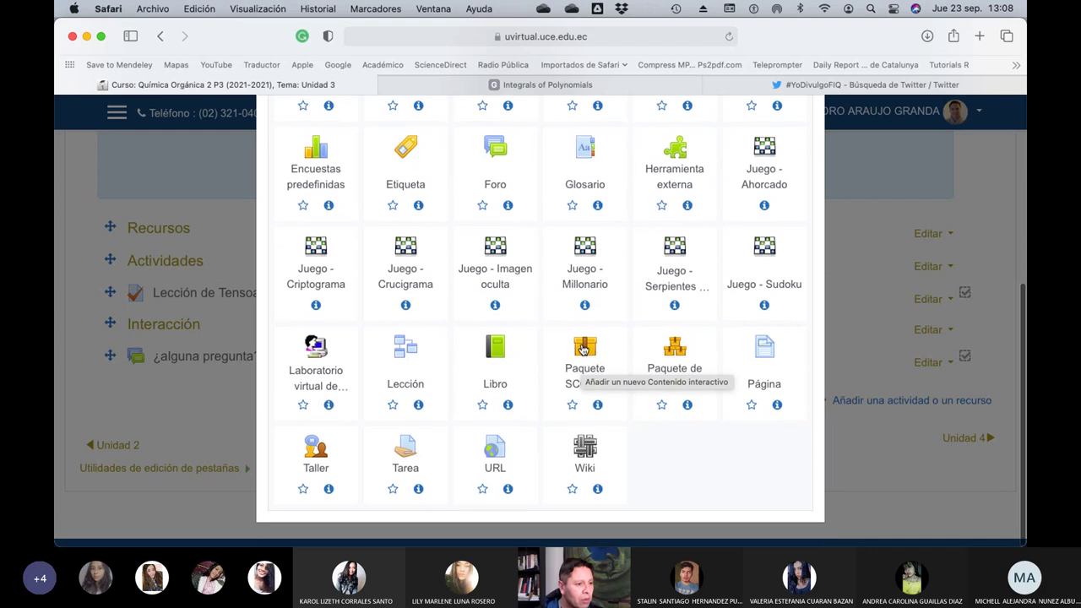
pyautogui.click(417, 453)
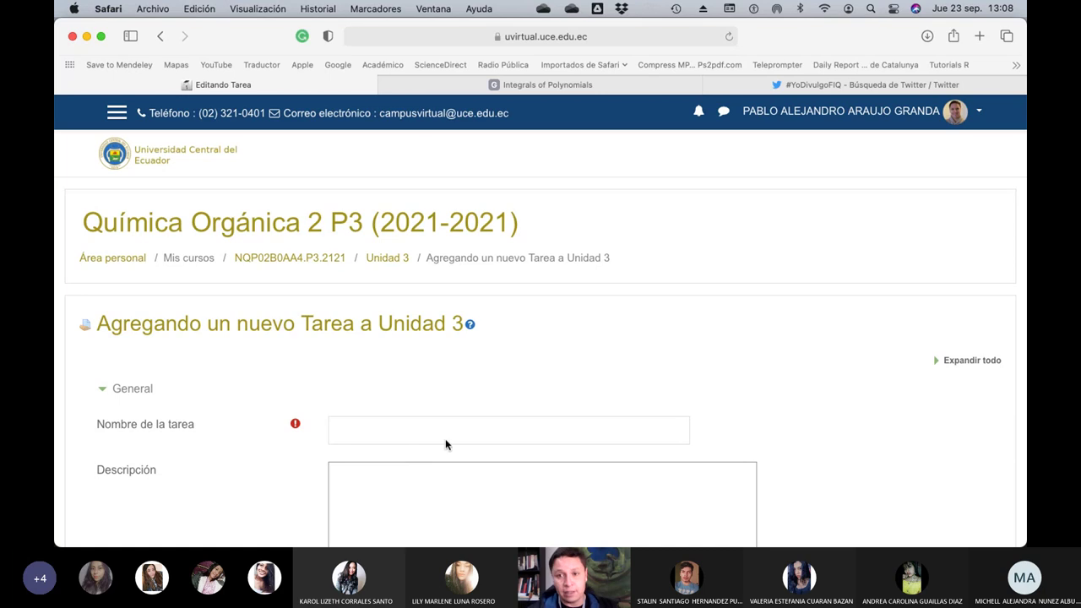
# Expand all the assignment settings and name the assignment "Interacciones de la Infografía en Twitter".
pyautogui.click(939, 365)
pyautogui.scroll(-4, 540, 338)
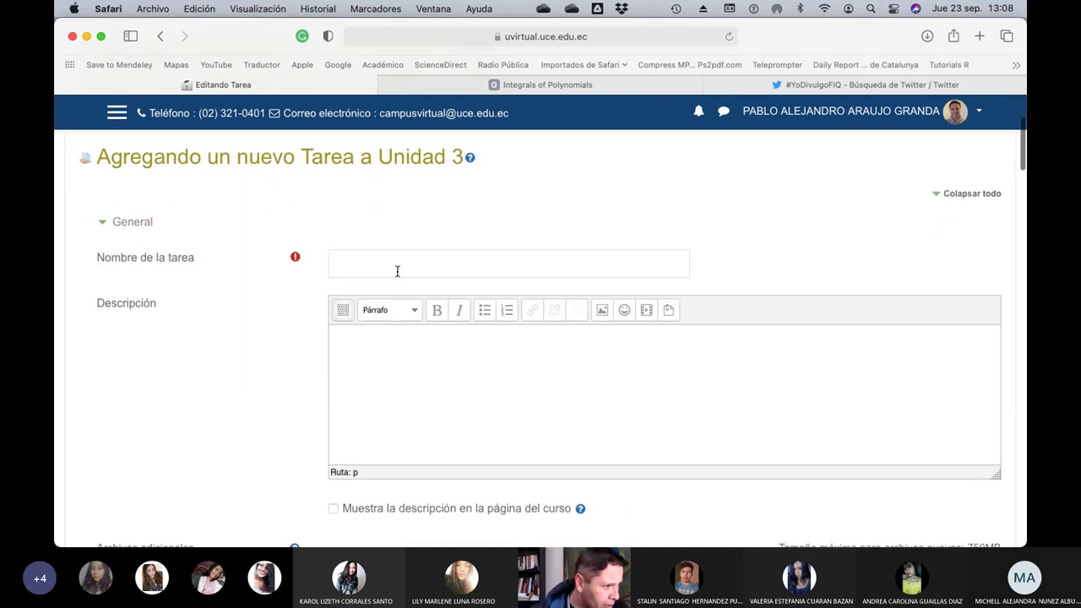
pyautogui.click(397, 271)
pyautogui.write('In')
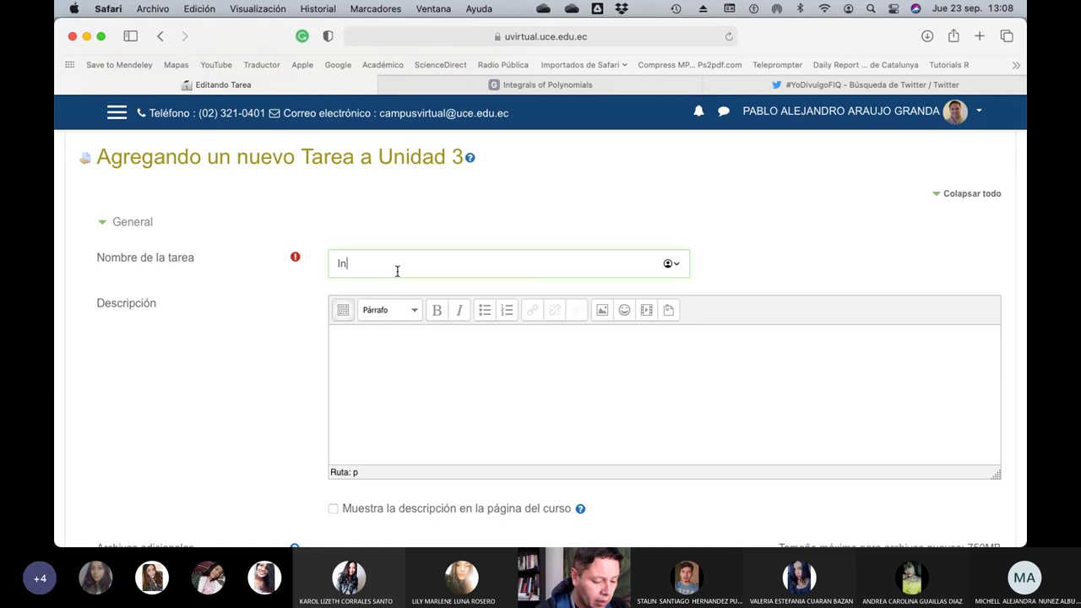
pyautogui.write('teraccion')
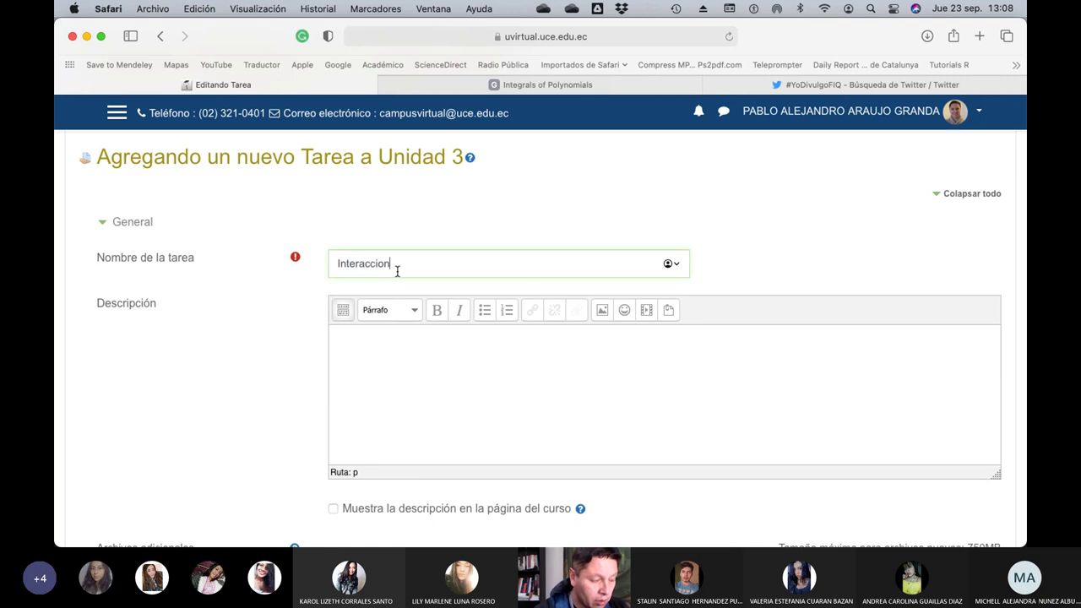
pyautogui.write('es del')
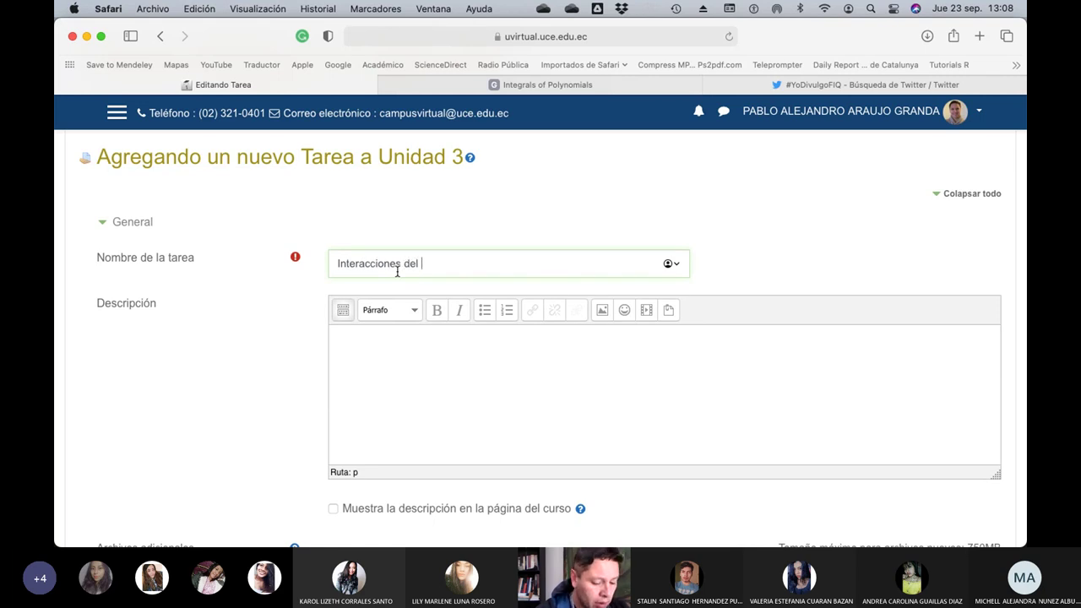
pyautogui.press('BackSpace')
pyautogui.press('BackSpace')
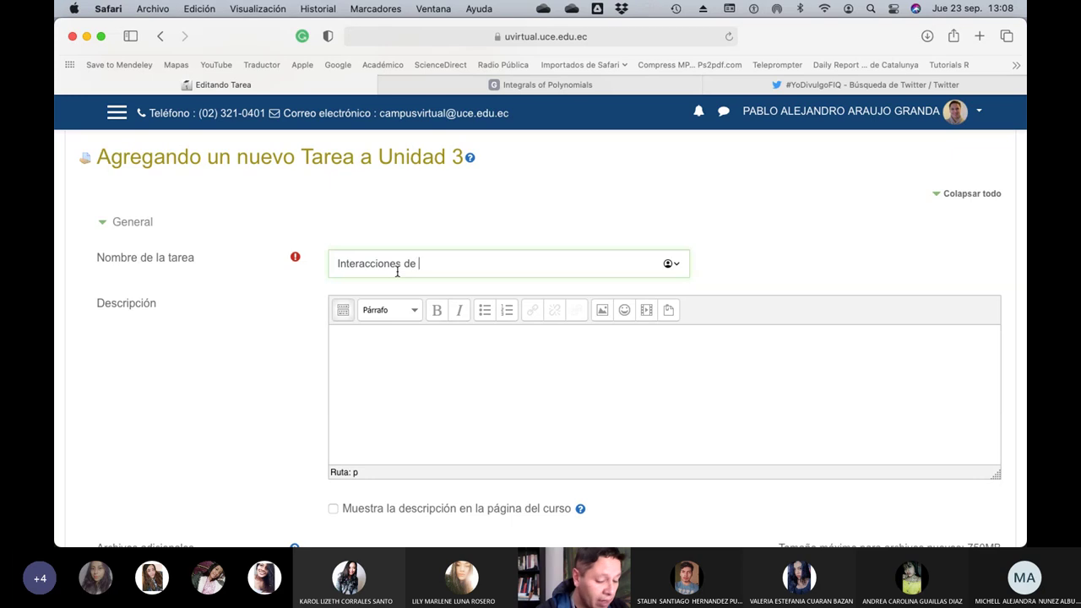
pyautogui.write('la Info')
pyautogui.write('grafía ')
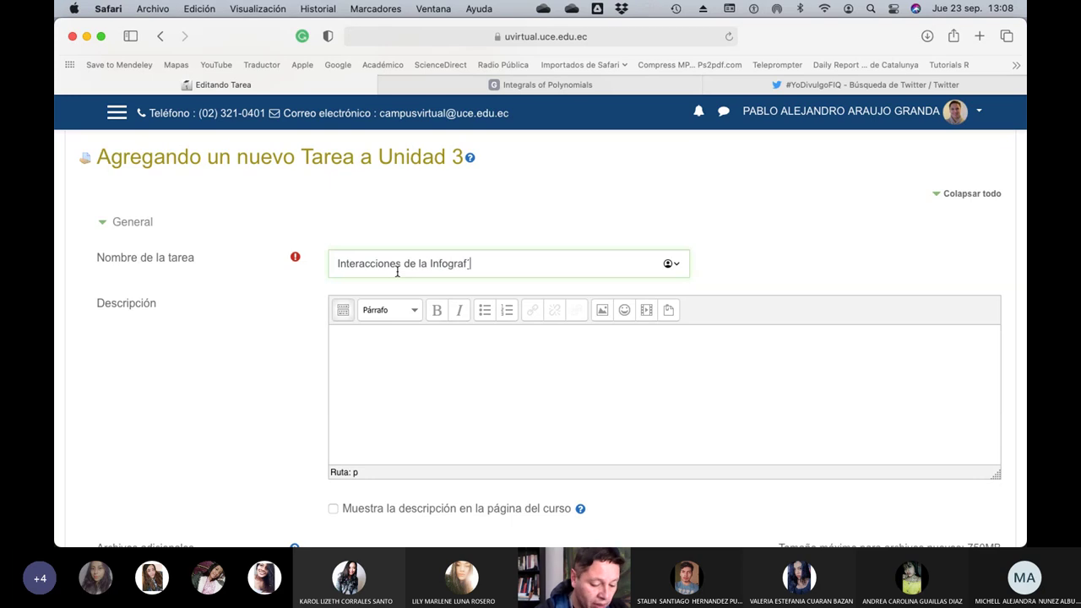
pyautogui.write('en ')
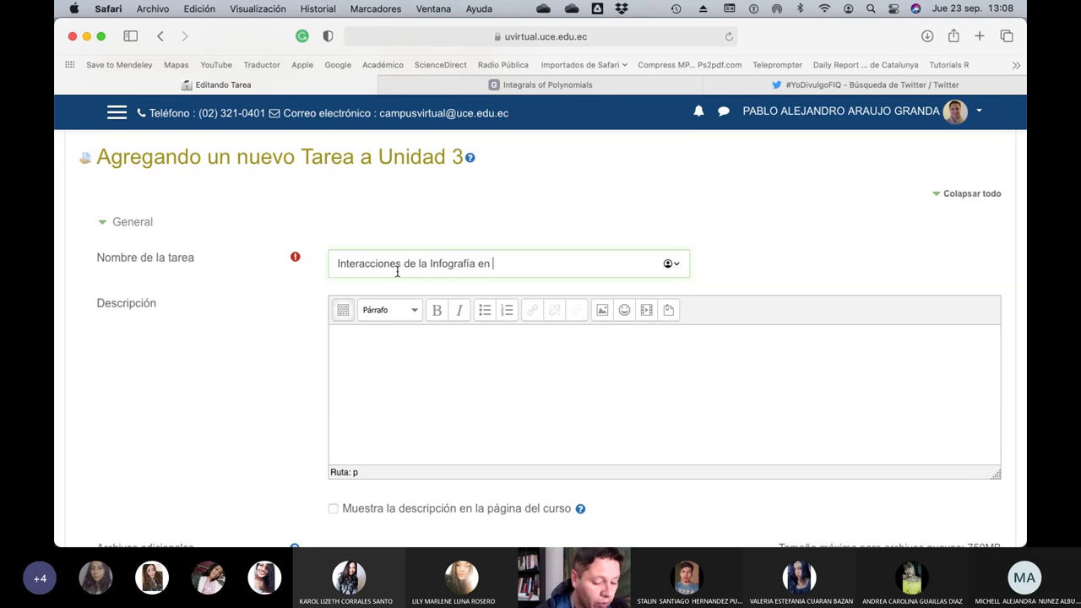
pyautogui.write('Twitter')
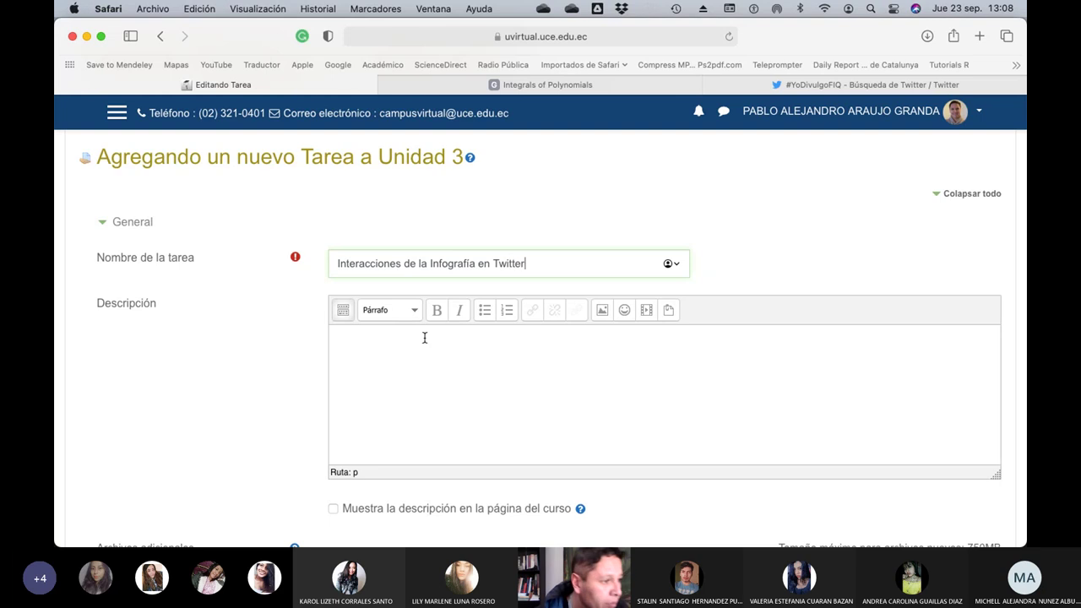
# Write the assignment description "Sube aquí las interacciones totales del tweet que enviaste con tu infografía.".
pyautogui.click(423, 345)
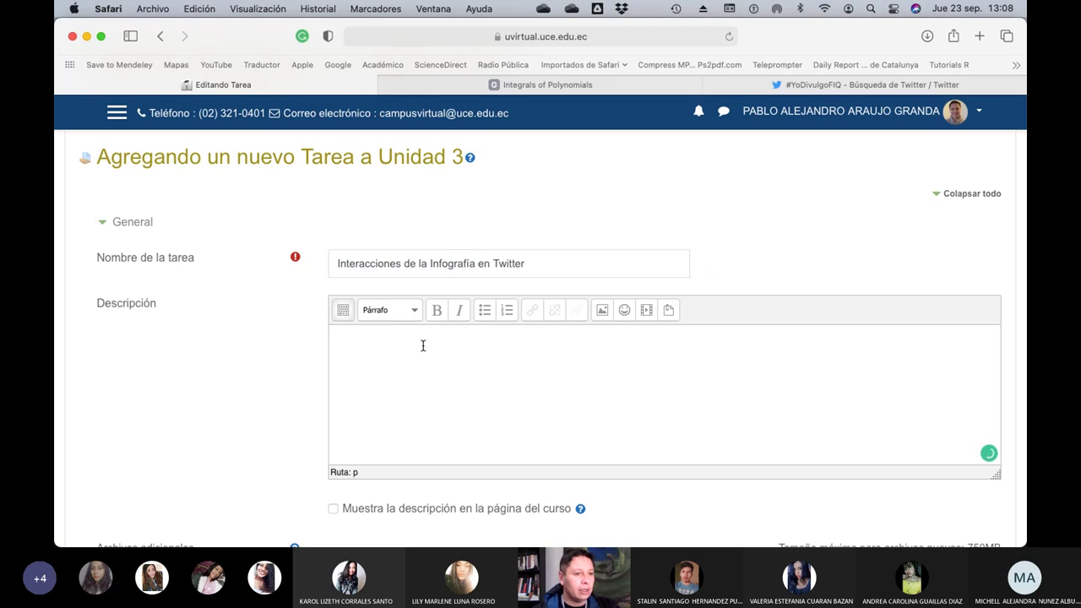
pyautogui.write('Cali')
pyautogui.press('BackSpace')
pyautogui.press('BackSpace')
pyautogui.press('BackSpace')
pyautogui.press('BackSpace')
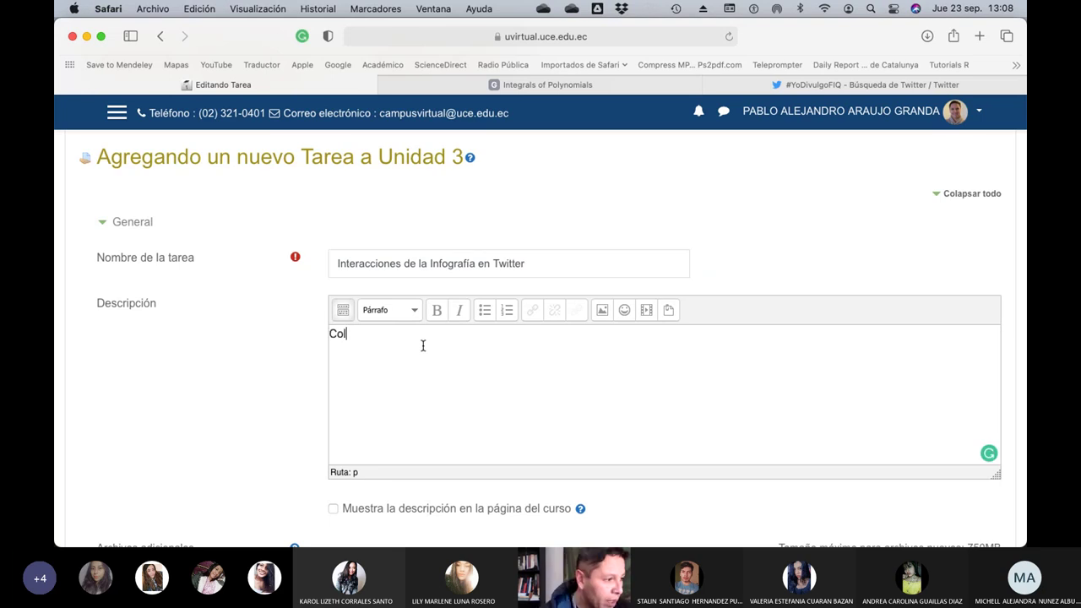
pyautogui.write('Sube aq')
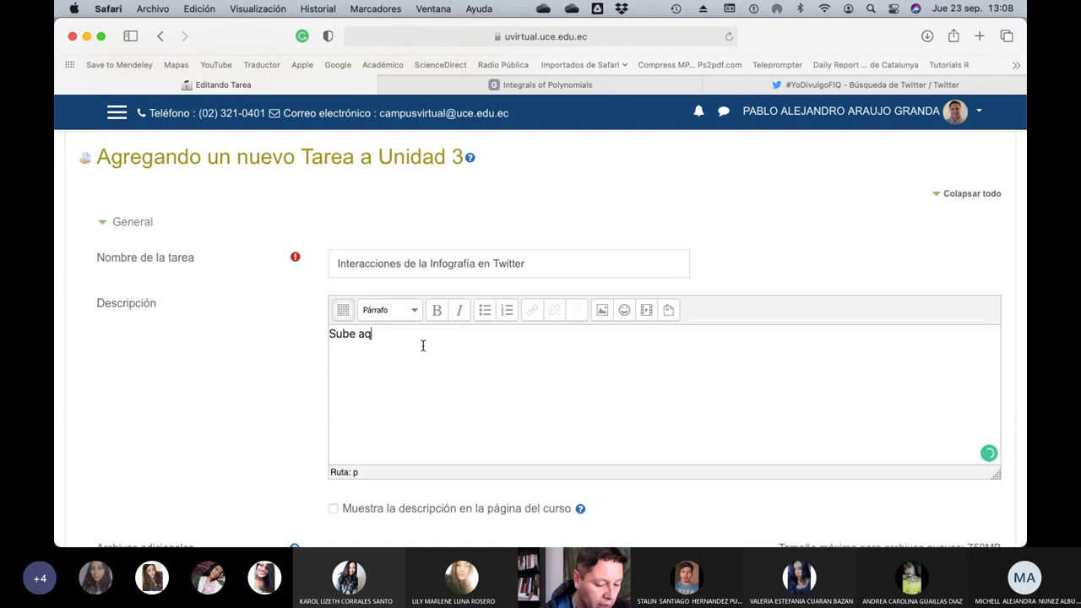
pyautogui.write('uí las in')
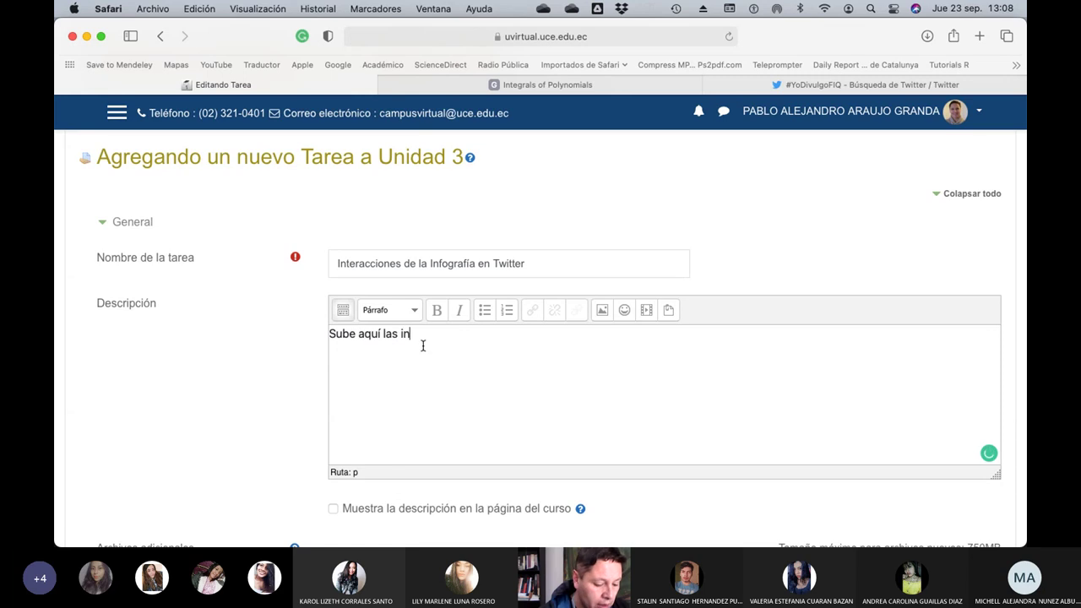
pyautogui.write('teraccione s')
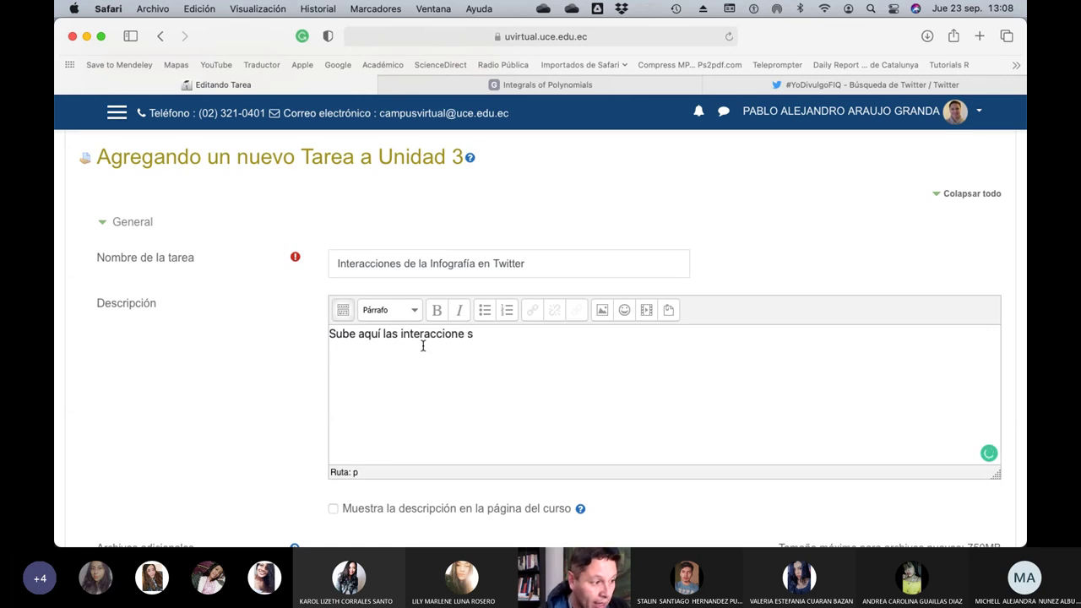
pyautogui.press('BackSpace')
pyautogui.press('BackSpace')
pyautogui.write('s tota')
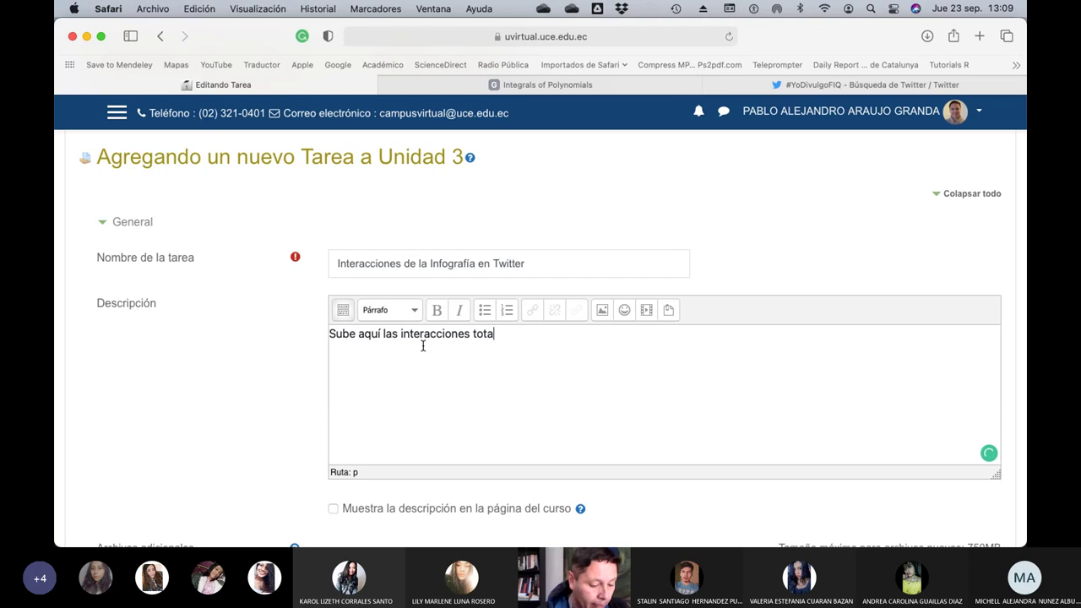
pyautogui.write('les del ')
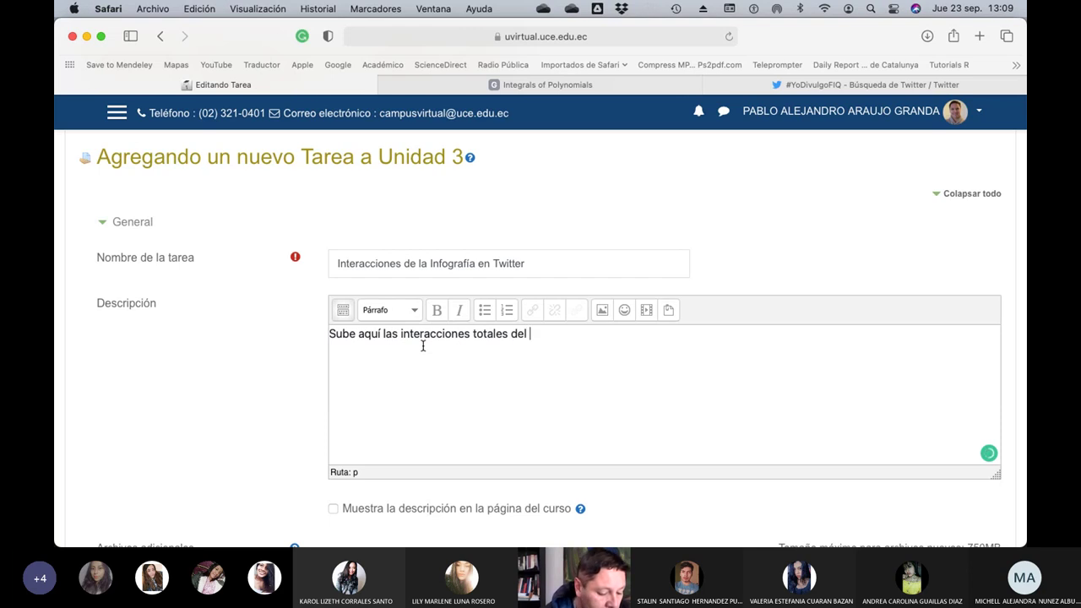
pyautogui.write('tu')
pyautogui.press('BackSpace')
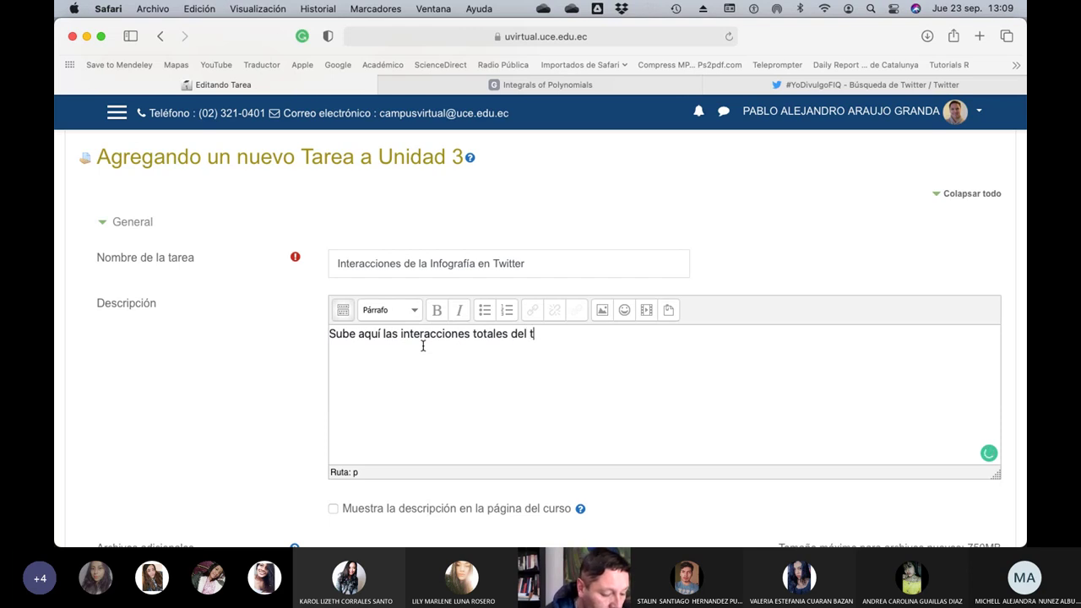
pyautogui.write('weet que ')
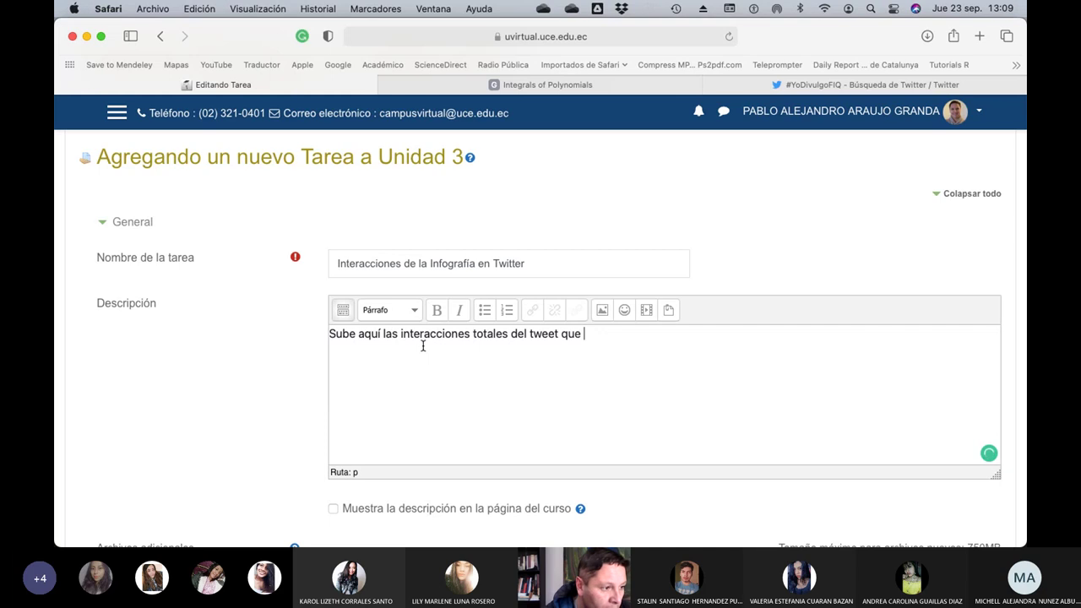
pyautogui.write('enviaste')
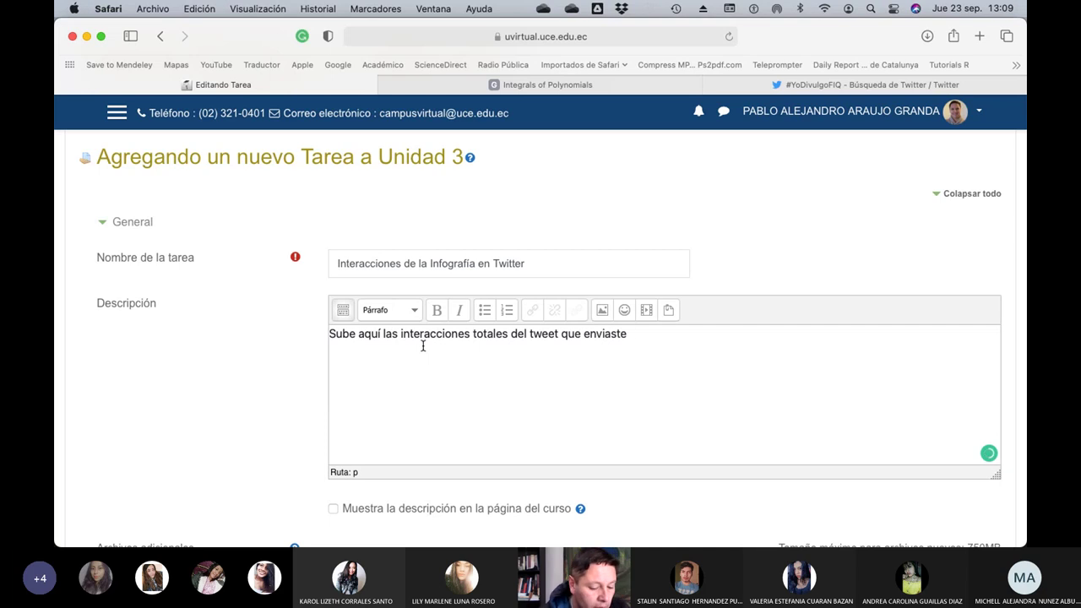
pyautogui.write(' con tu infogra')
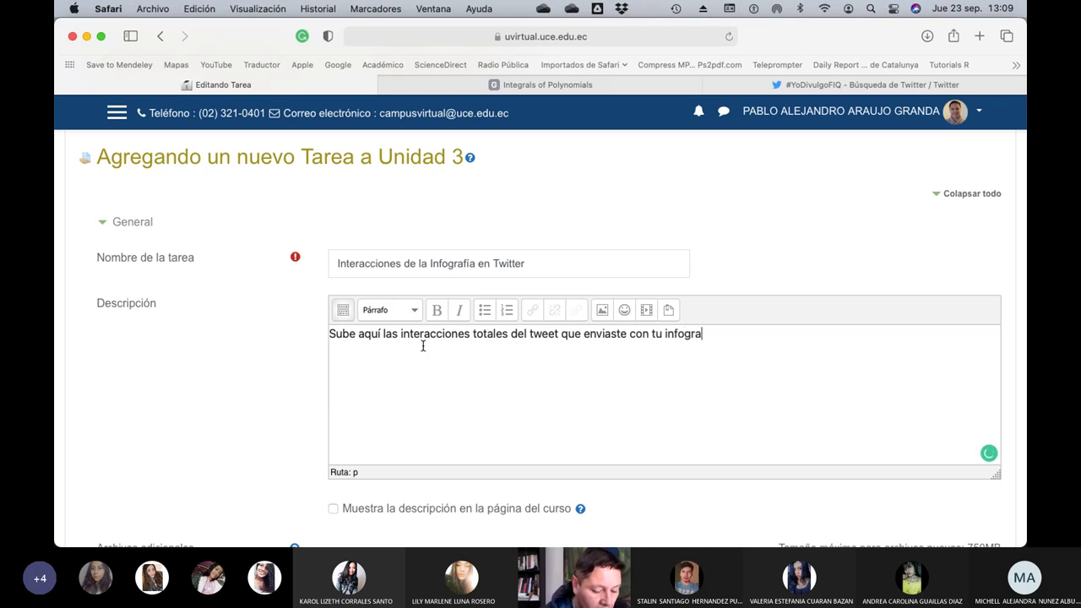
pyautogui.write('fía.')
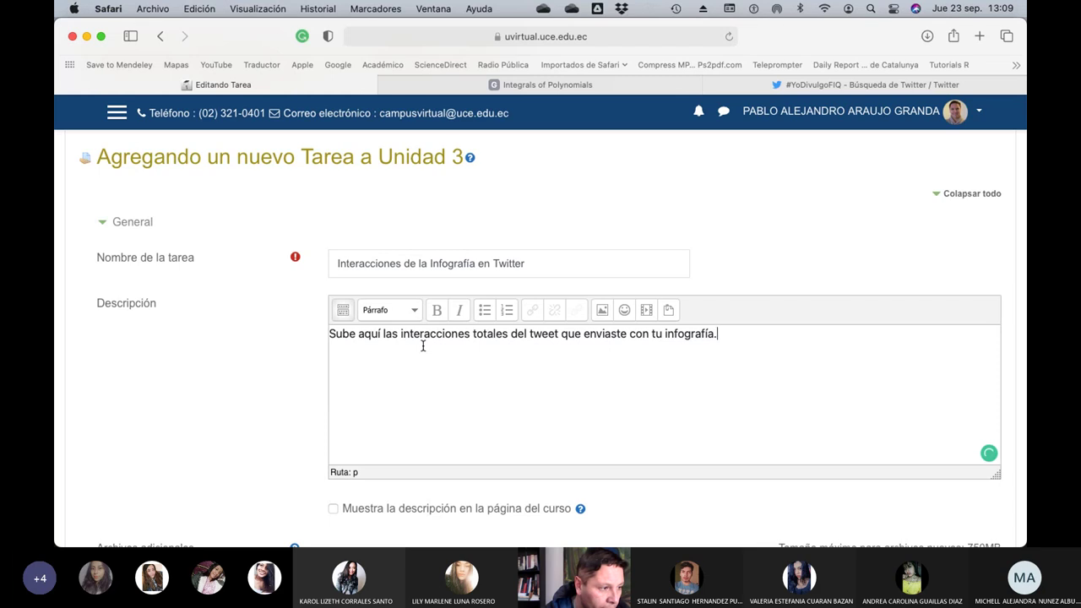
# Start a second description paragraph reading "Rescata las interacciones el día domingo".
pyautogui.press('Return')
pyautogui.write('Resca')
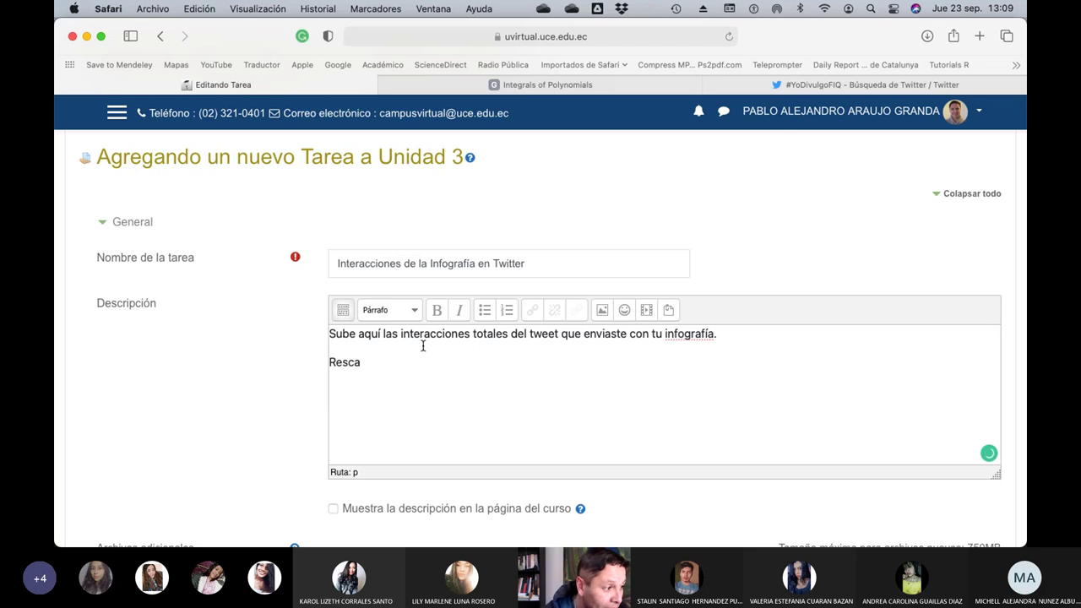
pyautogui.write('ta las ')
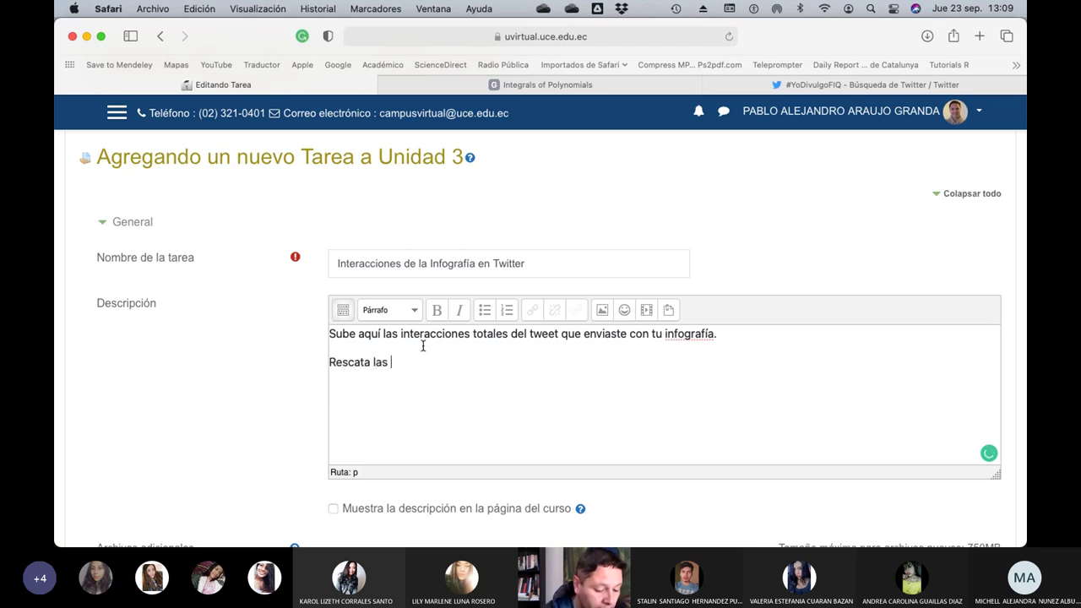
pyautogui.write('interaccion')
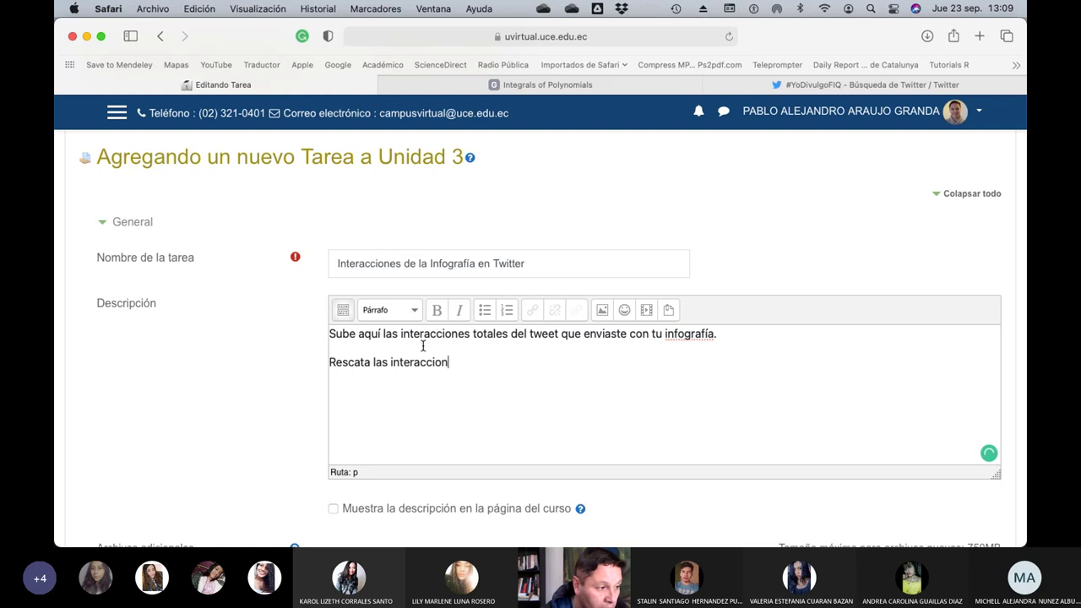
pyautogui.write('es el dí adp')
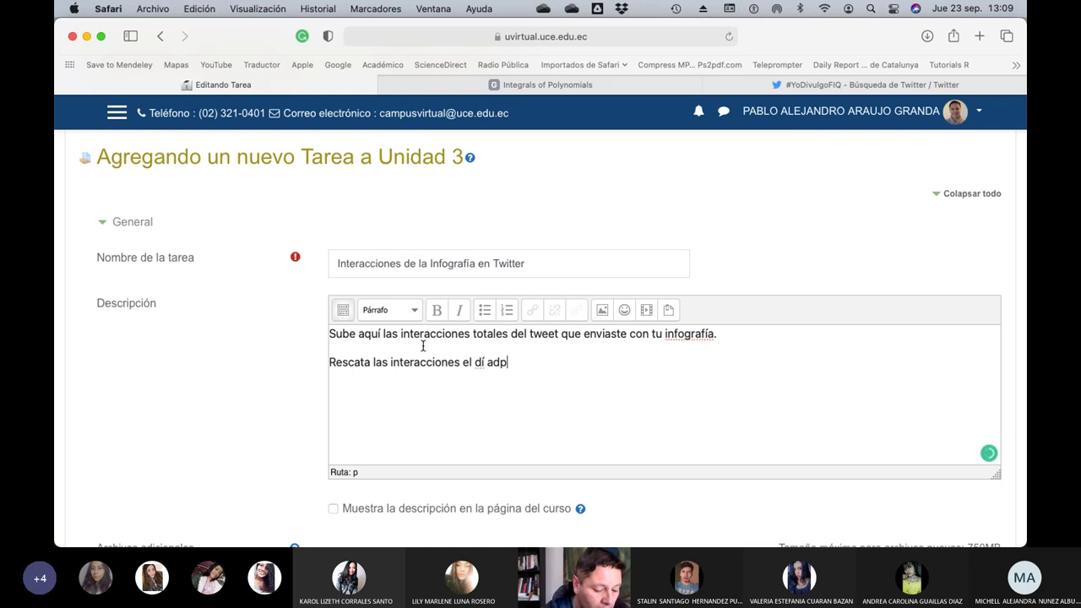
pyautogui.write('min')
pyautogui.press('BackSpace')
pyautogui.press('BackSpace')
pyautogui.press('BackSpace')
pyautogui.press('BackSpace')
pyautogui.press('BackSpace')
pyautogui.press('BackSpace')
pyautogui.press('BackSpace')
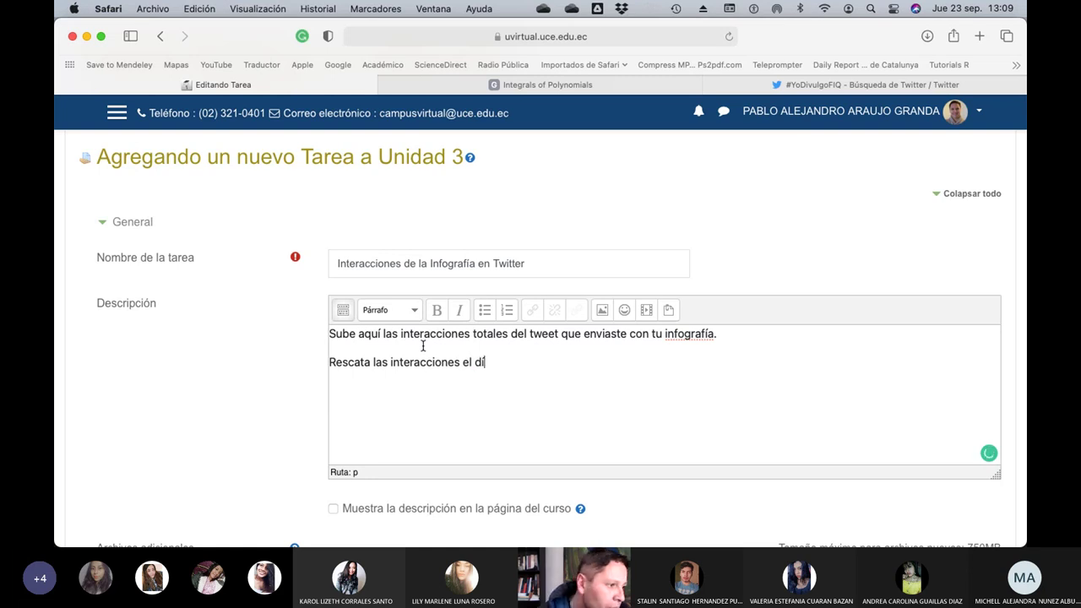
pyautogui.press('BackSpace')
pyautogui.press('BackSpace')
pyautogui.write('díua')
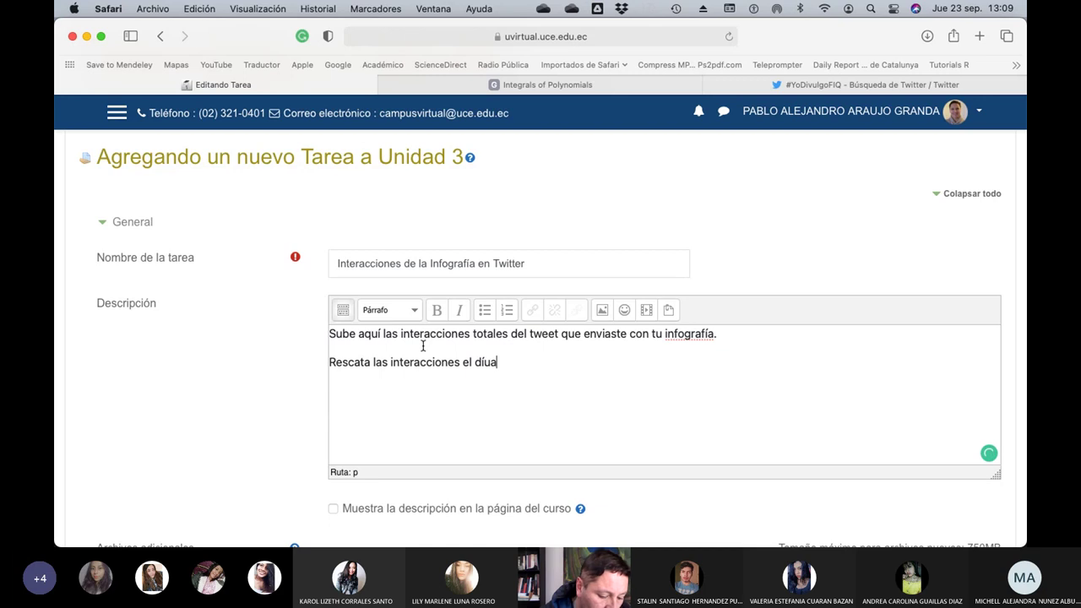
pyautogui.write(' domingo')
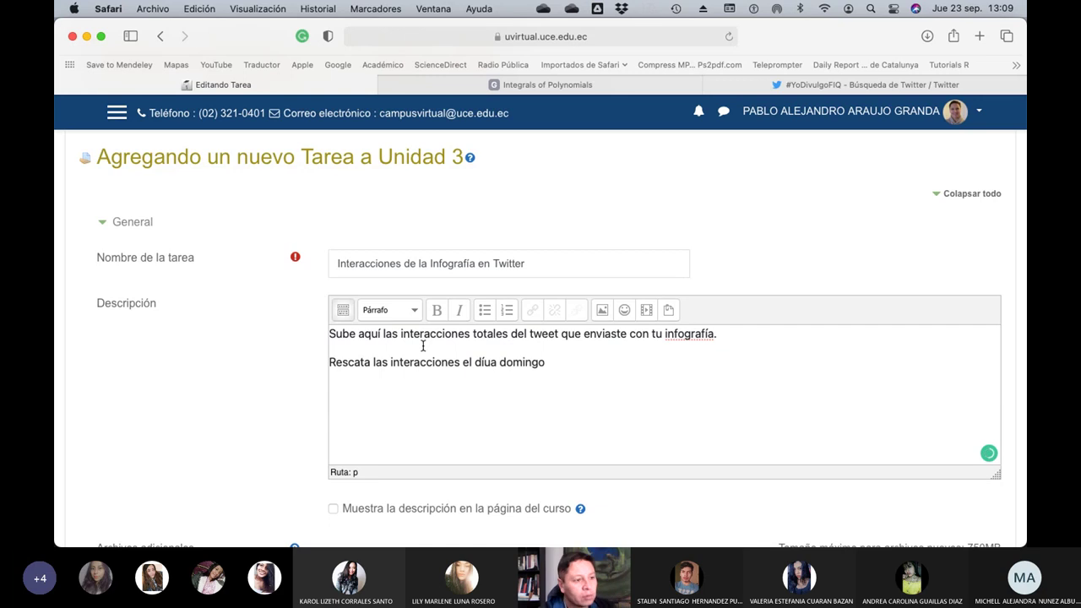
pyautogui.press('Left')
pyautogui.press('Left')
pyautogui.press('Left')
pyautogui.press('Left')
pyautogui.press('Left')
pyautogui.press('Left')
pyautogui.press('Left')
pyautogui.press('Left')
pyautogui.press('Left')
pyautogui.press('Left')
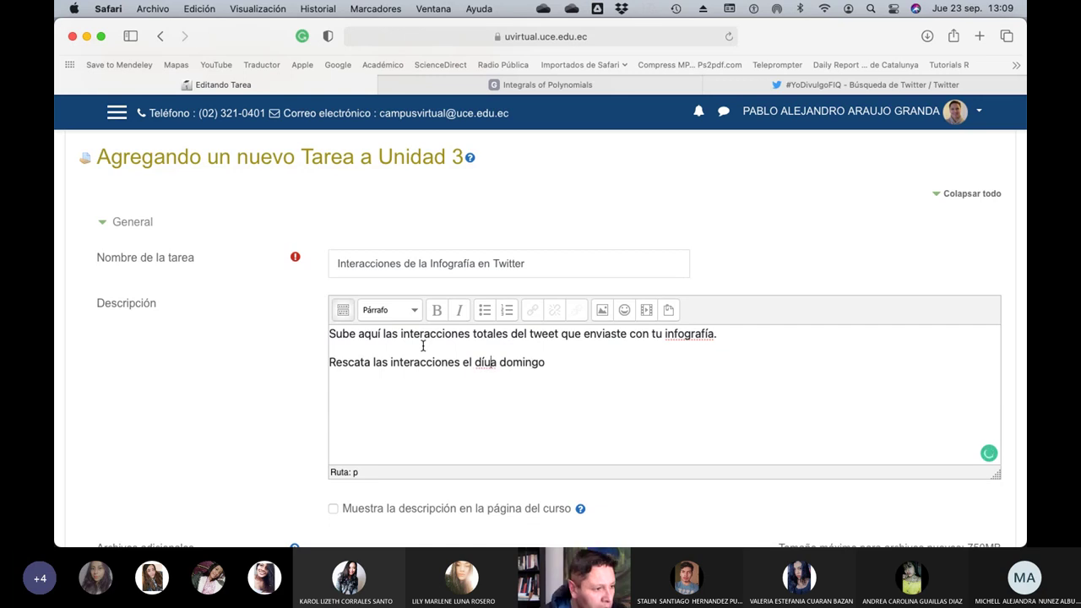
pyautogui.press('BackSpace')
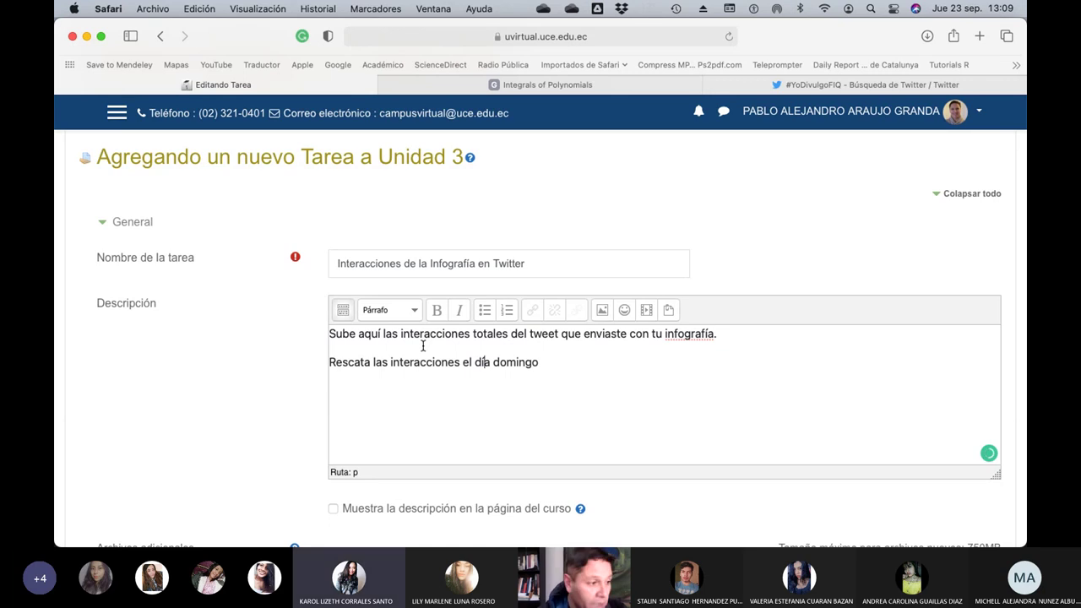
# Complete the second description paragraph with "26.09.2021 a las 22h30.".
pyautogui.press('Right')
pyautogui.press('Right')
pyautogui.press('Right')
pyautogui.press('Right')
pyautogui.press('Right')
pyautogui.press('Right')
pyautogui.press('Right')
pyautogui.press('Right')
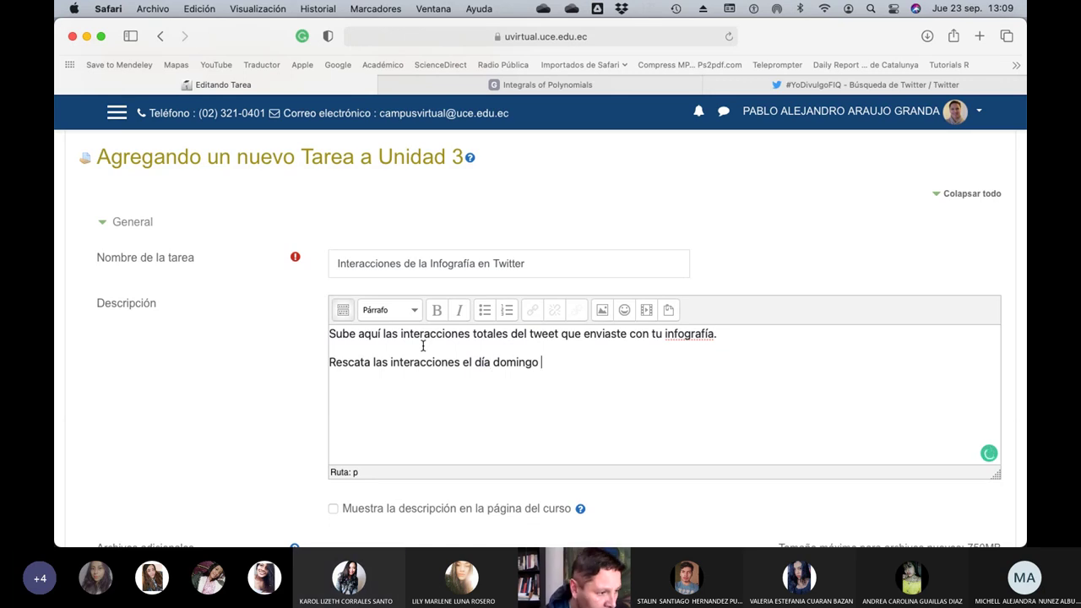
pyautogui.write('26.09,.2')
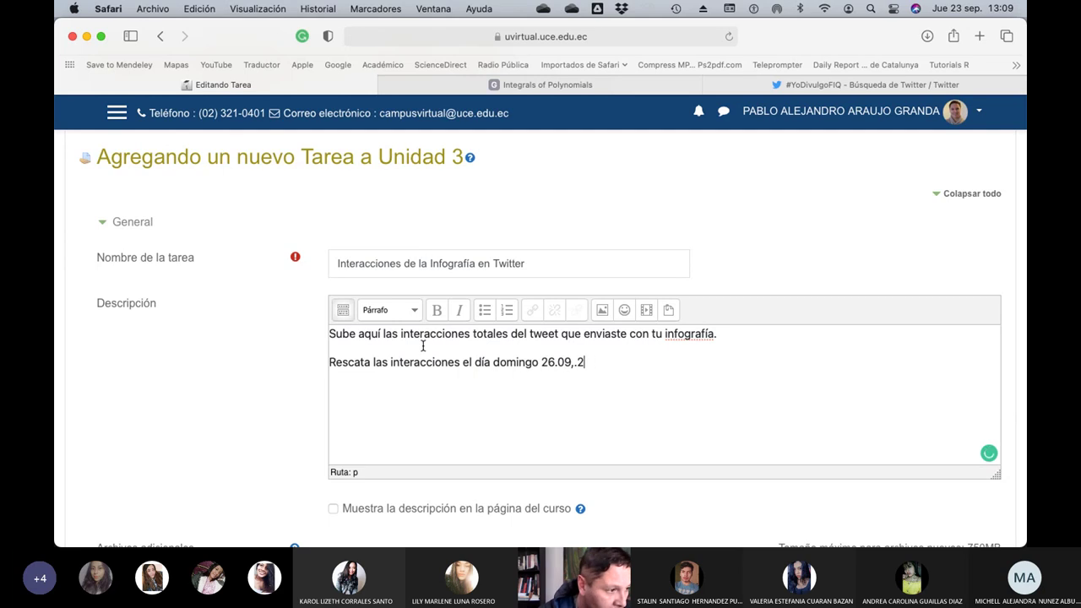
pyautogui.press('BackSpace')
pyautogui.press('BackSpace')
pyautogui.press('BackSpace')
pyautogui.write('.2021 a l')
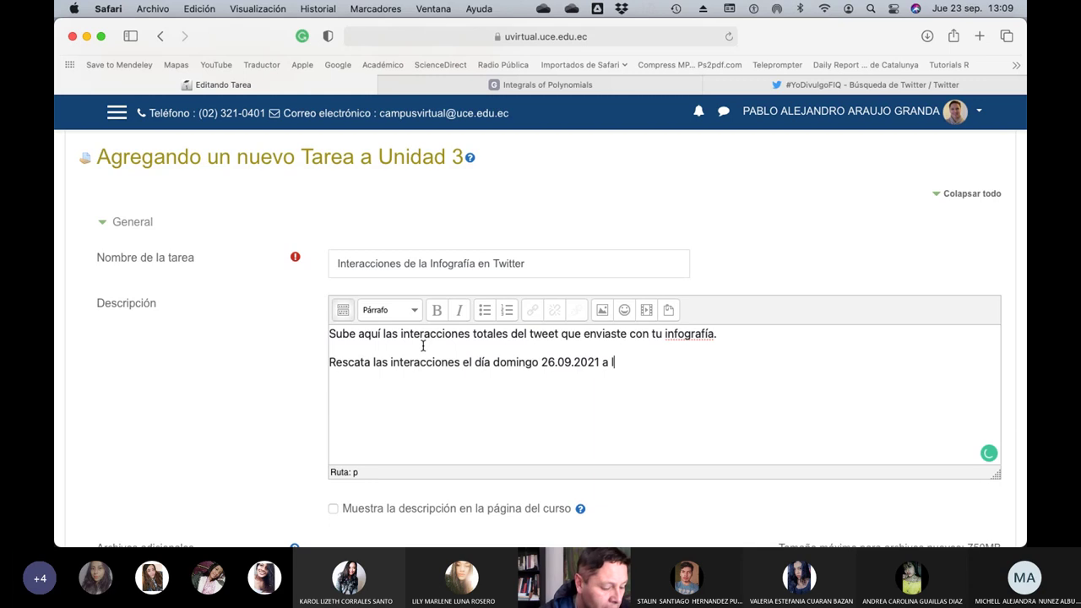
pyautogui.write('as 22h30')
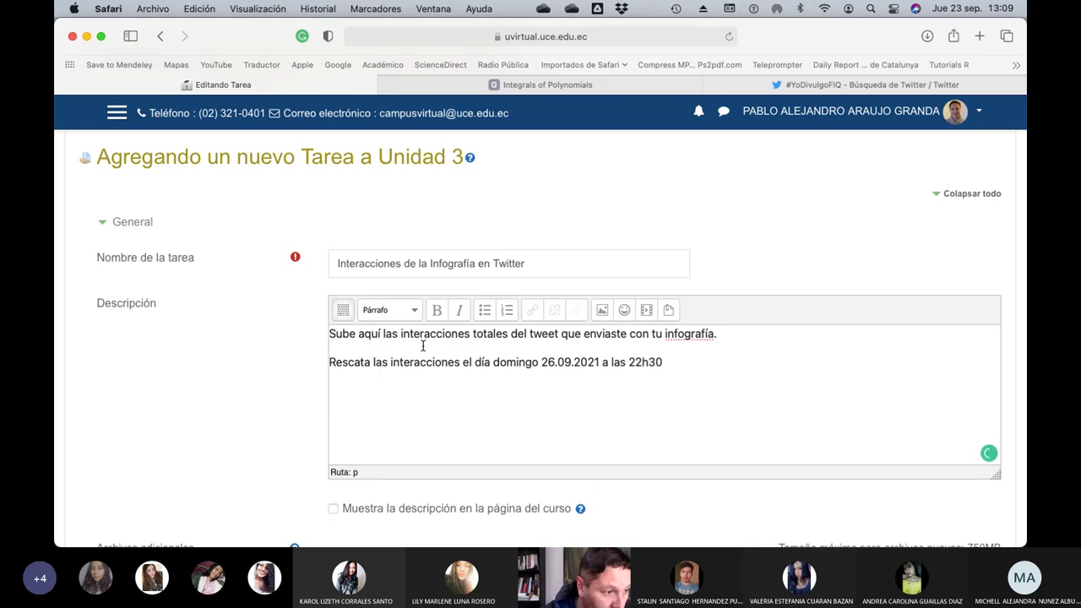
pyautogui.write('.')
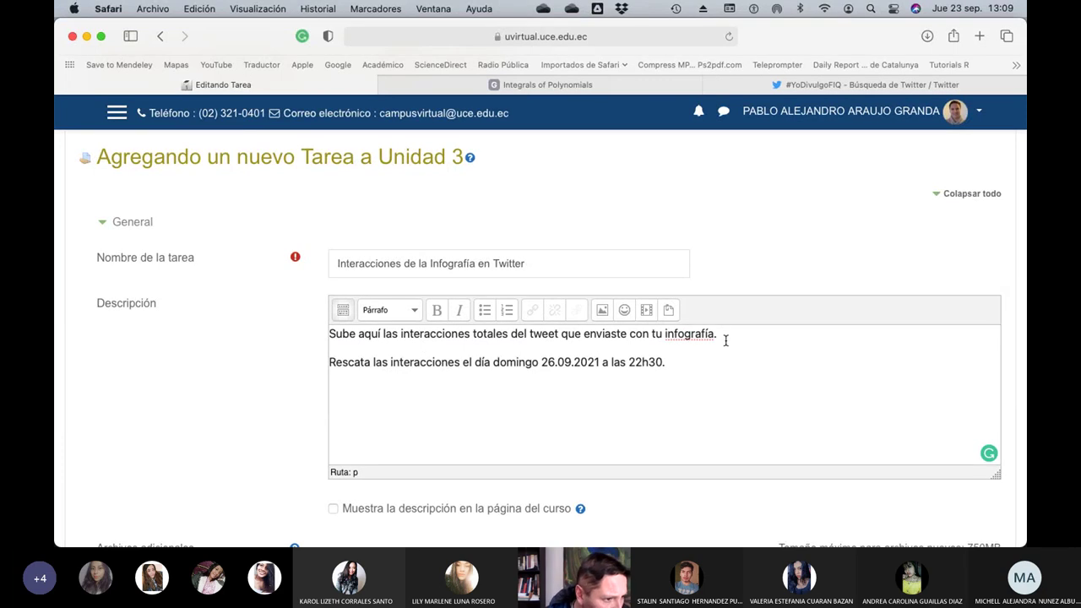
# Add a third description paragraph reading "Un solo archivo PDF.".
pyautogui.press('Return')
pyautogui.write('U')
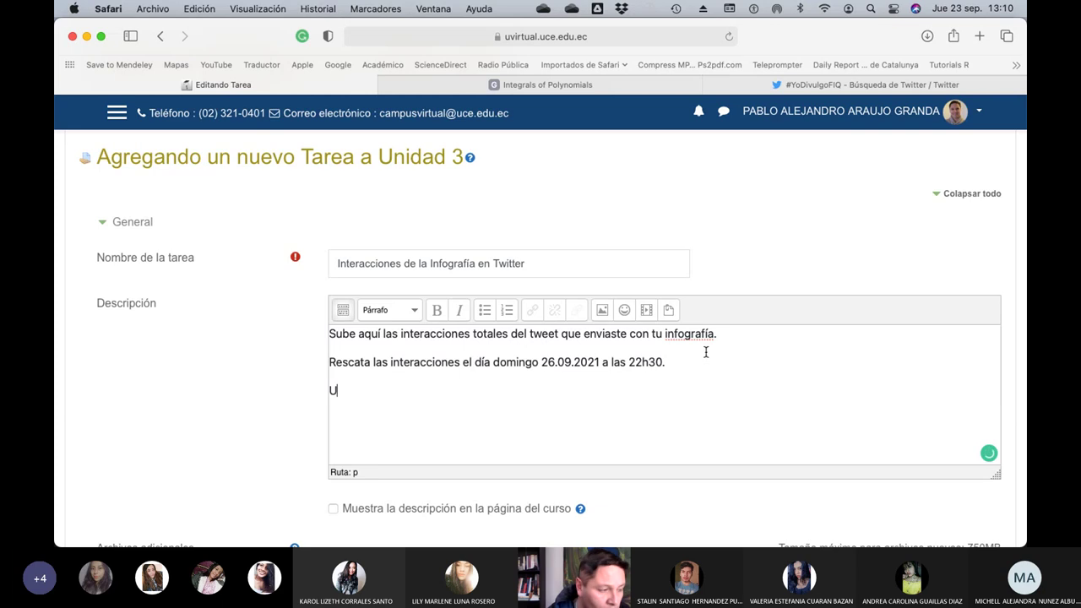
pyautogui.write('n solo archiv')
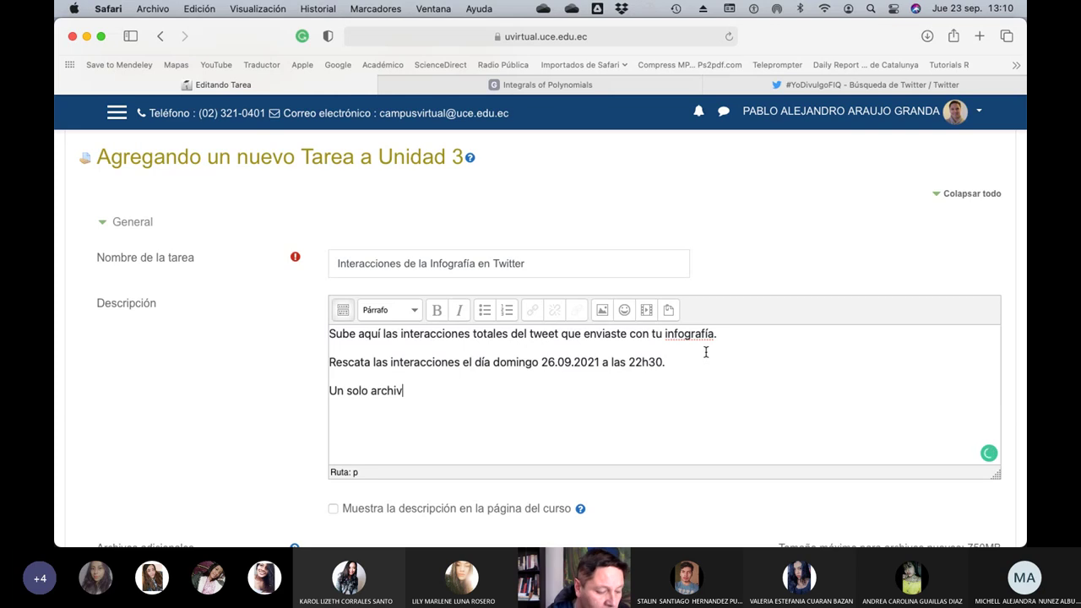
pyautogui.write('o PDF')
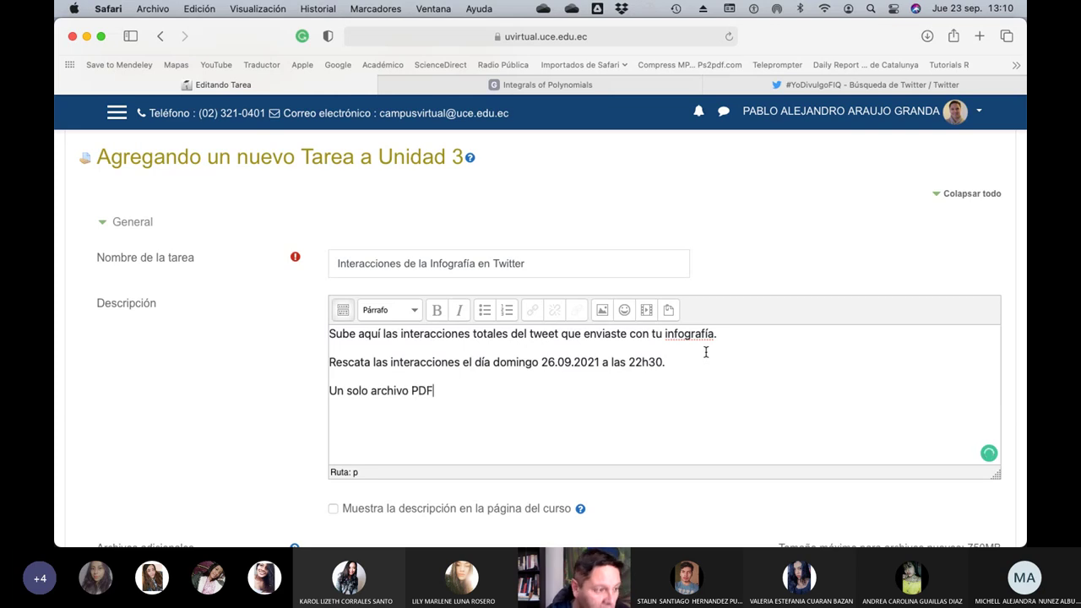
pyautogui.write('.')
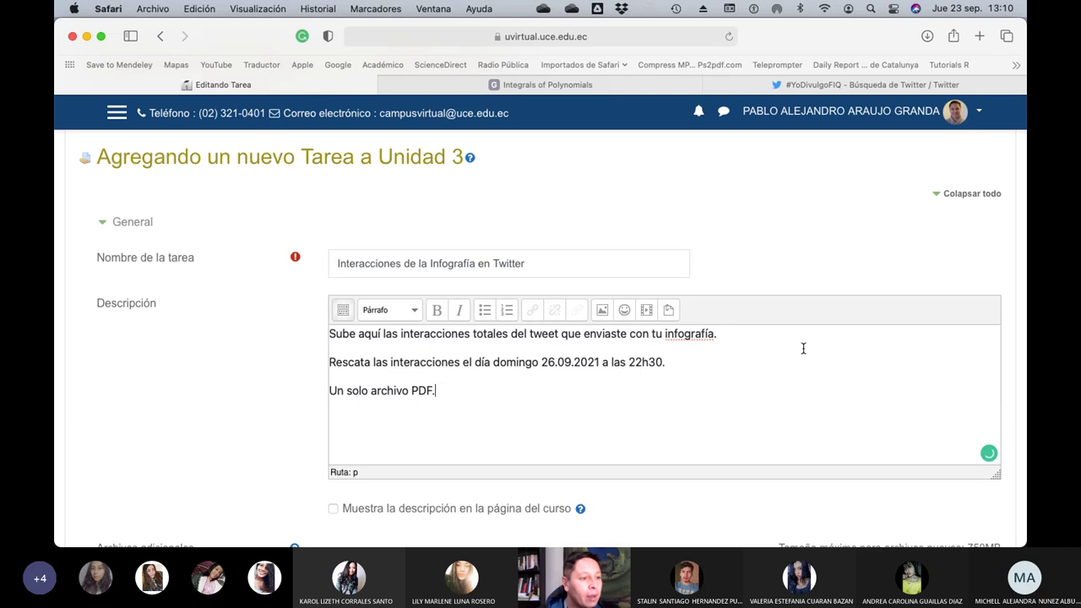
# Set the "Permitir entregas desde" day to 26 and its hour to 23.
pyautogui.scroll(-5, 804, 353)
pyautogui.scroll(-6, 804, 353)
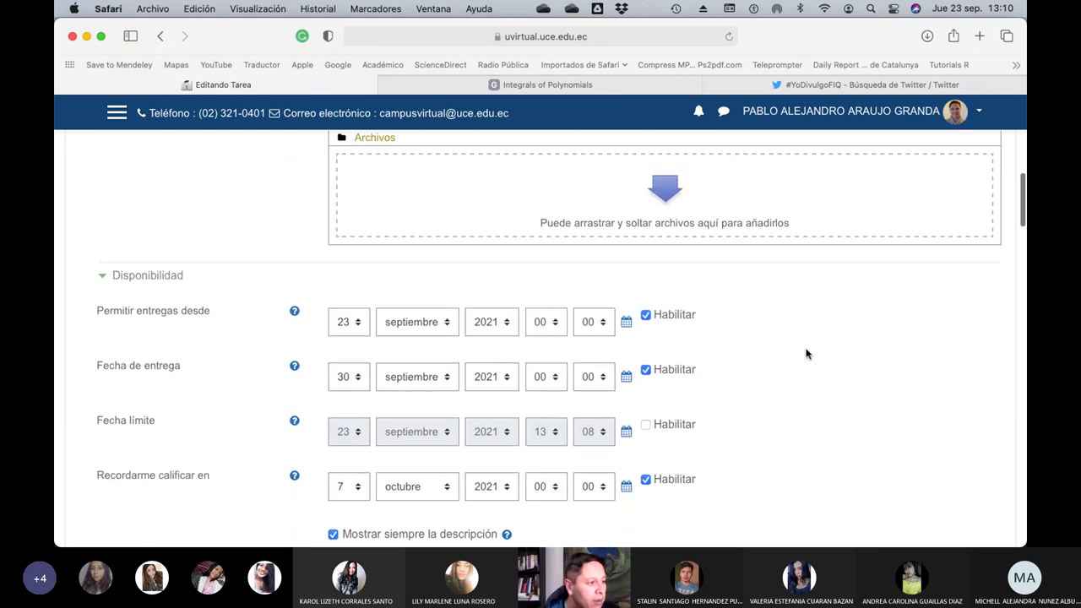
pyautogui.click(348, 322)
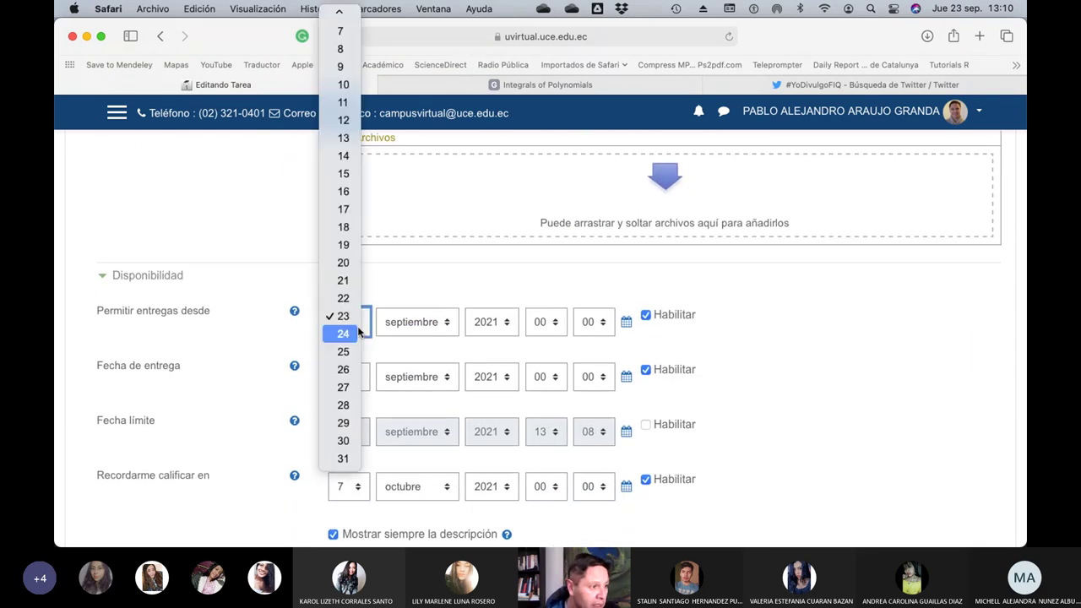
pyautogui.click(342, 371)
pyautogui.click(554, 322)
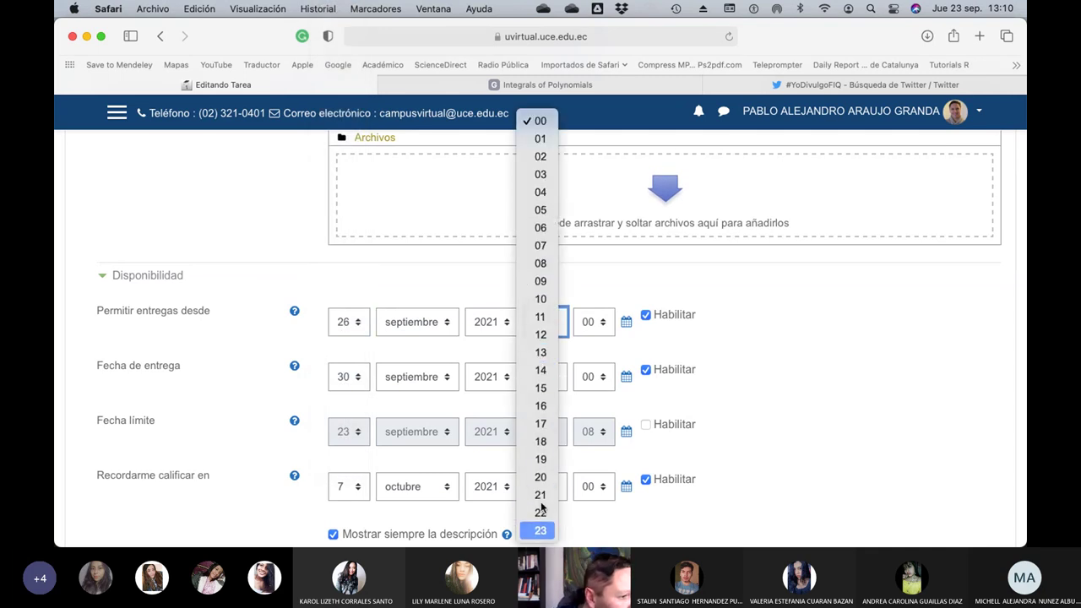
pyautogui.click(538, 530)
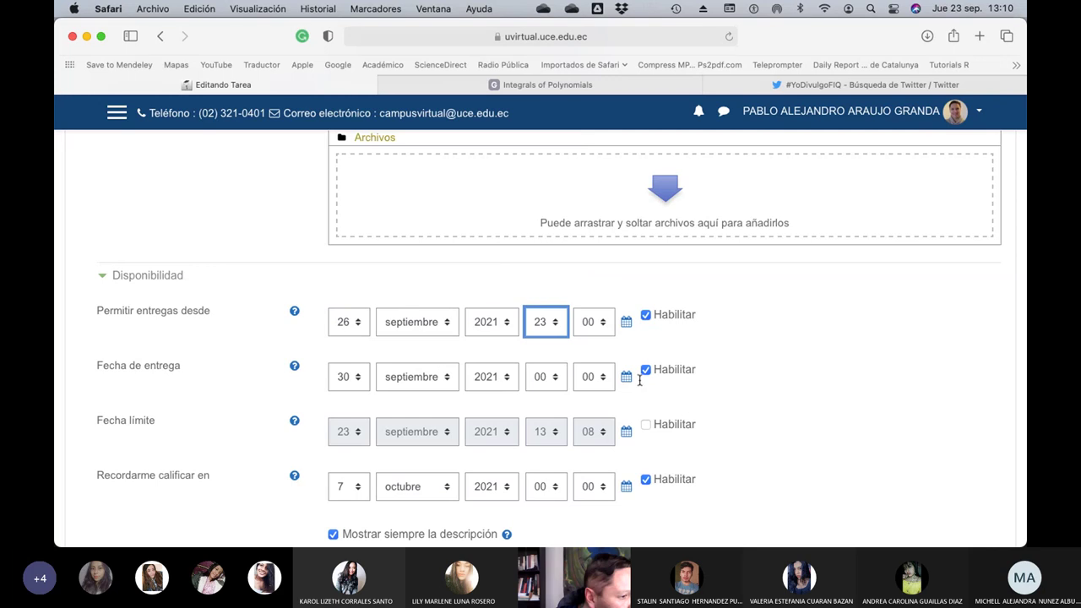
# Set the "Fecha de entrega" day to 27 and its hour to 18.
pyautogui.click(358, 380)
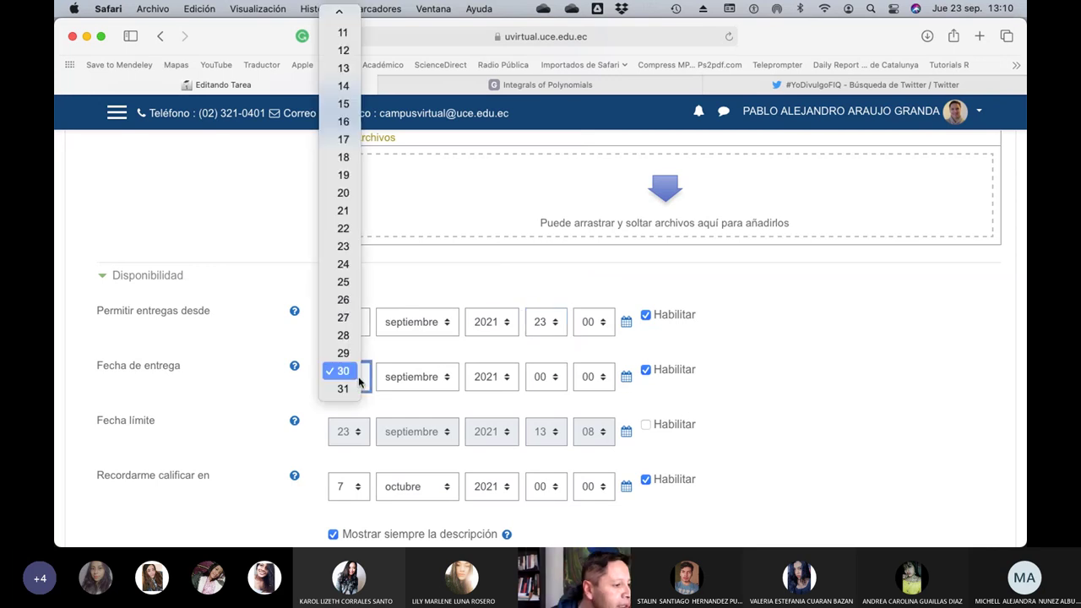
pyautogui.click(348, 319)
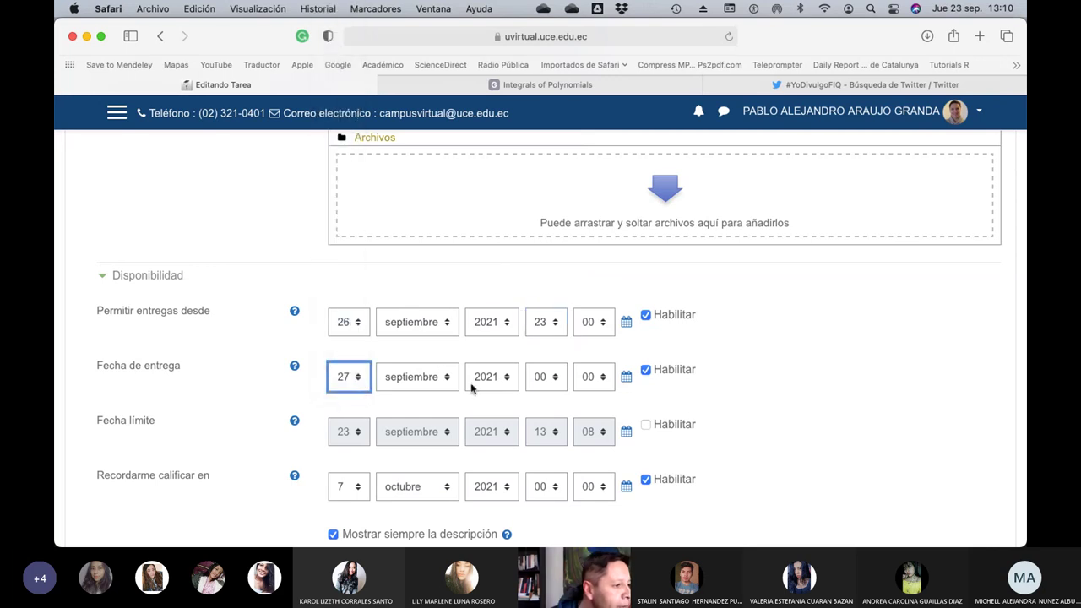
pyautogui.click(555, 381)
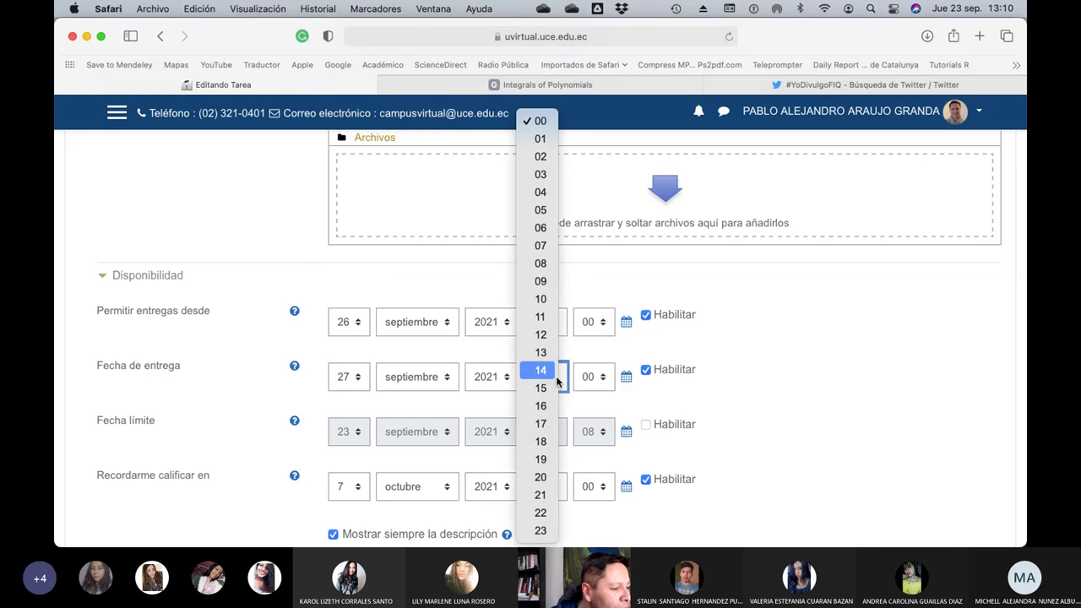
pyautogui.click(541, 442)
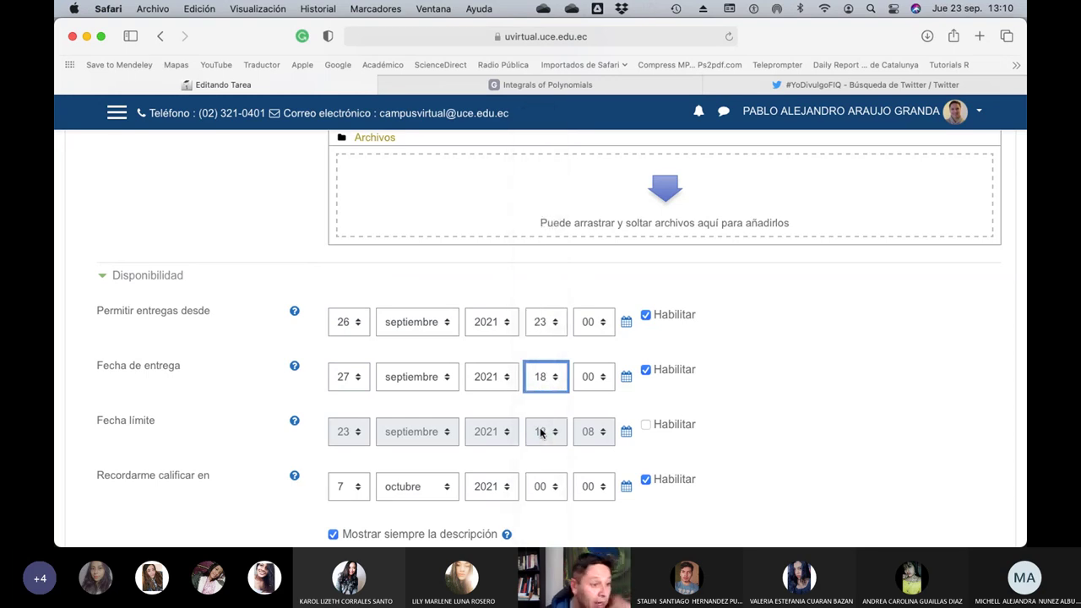
# Enable "Fecha límite" with its day set to 28, and disable the "Recordarme calificar en" reminder.
pyautogui.click(646, 425)
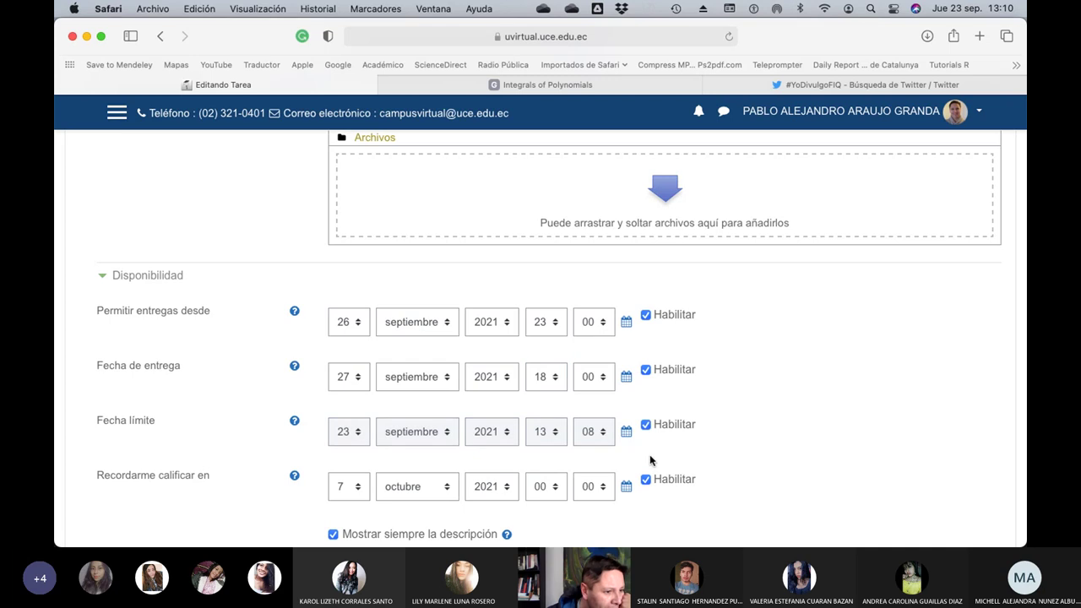
pyautogui.click(646, 480)
pyautogui.click(350, 433)
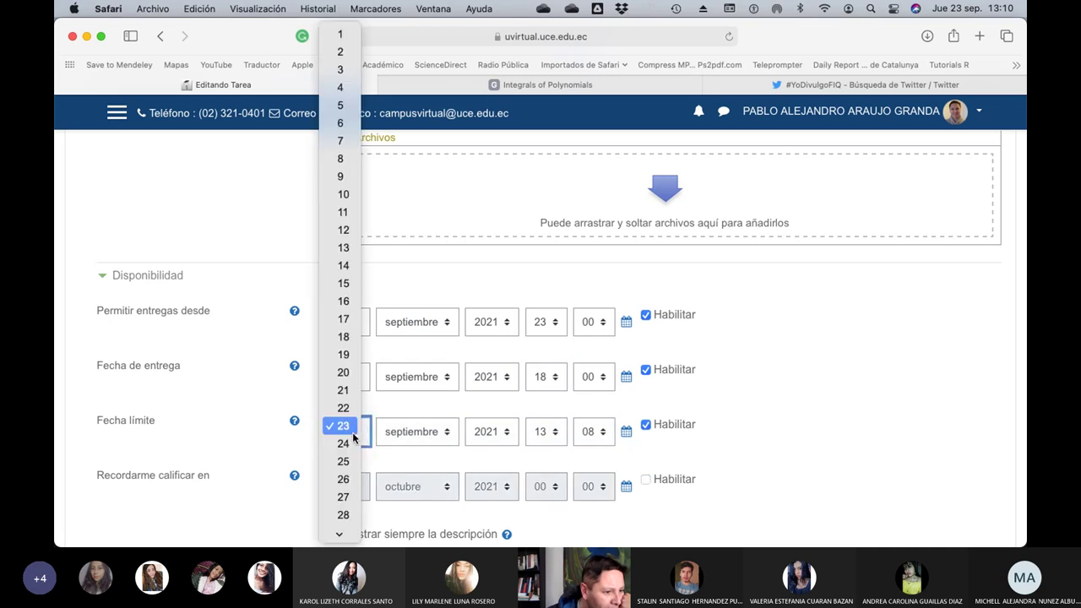
pyautogui.click(346, 513)
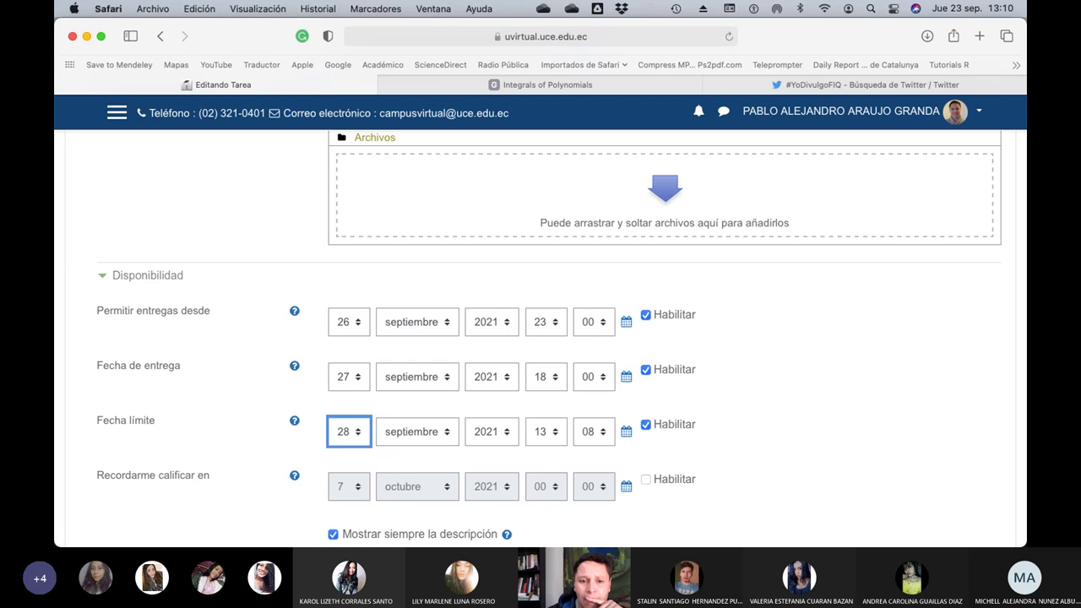
# Set the "Fecha límite" time to hour 14 and minute 00.
pyautogui.press('super+Tab')
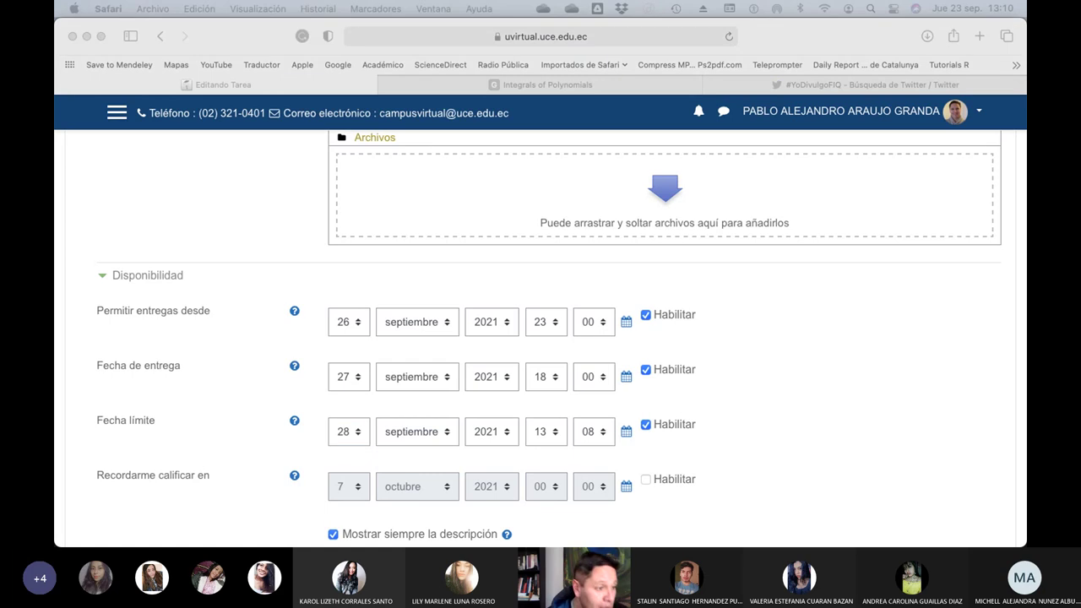
pyautogui.press('super+Tab')
pyautogui.click(554, 433)
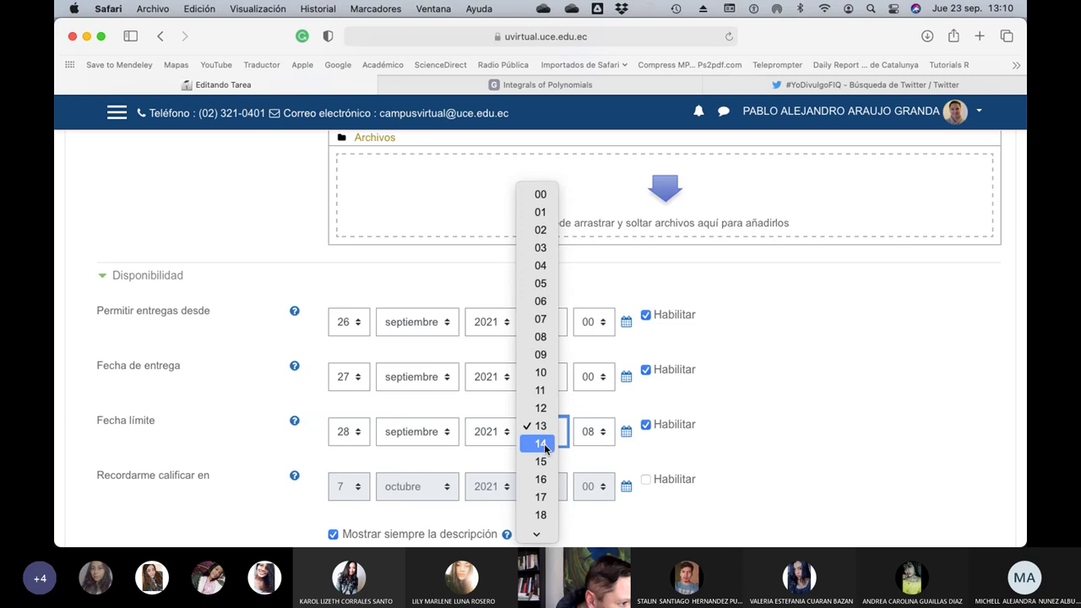
pyautogui.click(547, 442)
pyautogui.click(589, 426)
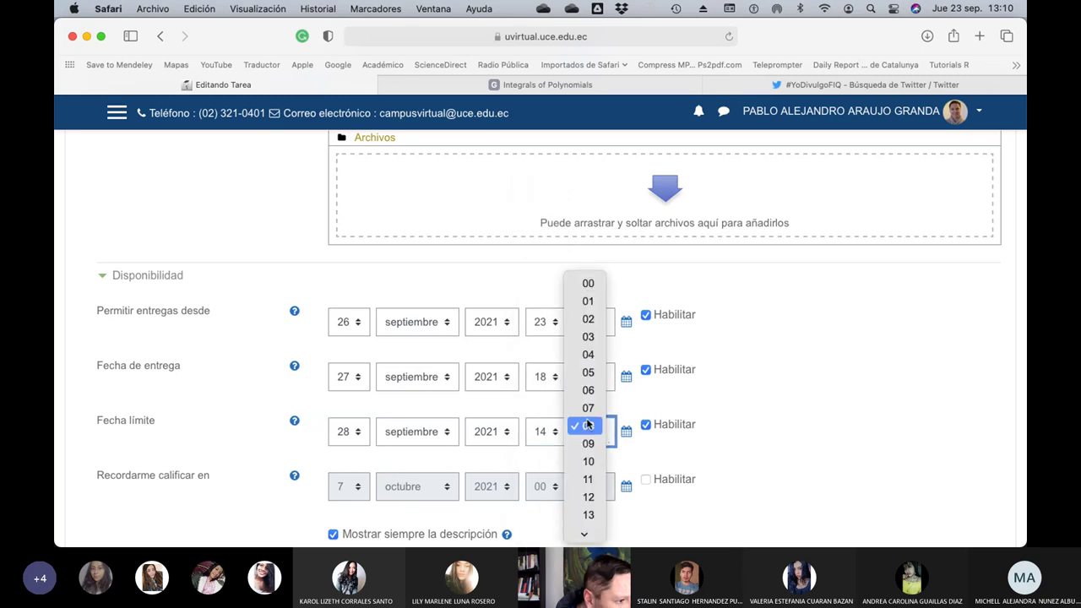
pyautogui.click(587, 283)
# Enable "Texto en línea" as a submission type and set the maximum number of uploaded files to 1.
pyautogui.scroll(-3, 657, 424)
pyautogui.scroll(-2, 657, 423)
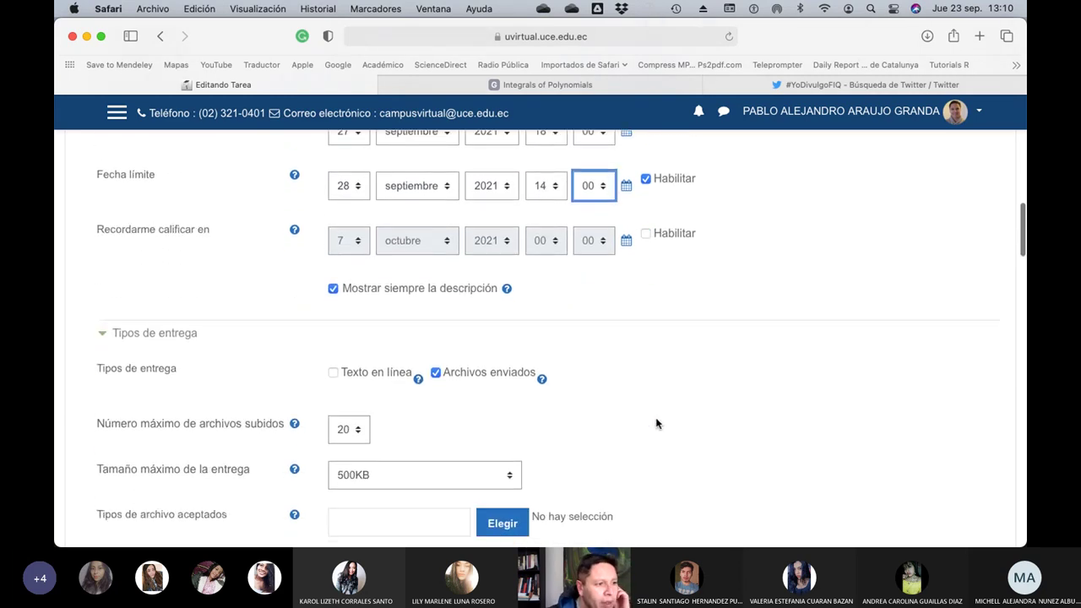
pyautogui.scroll(-1, 656, 422)
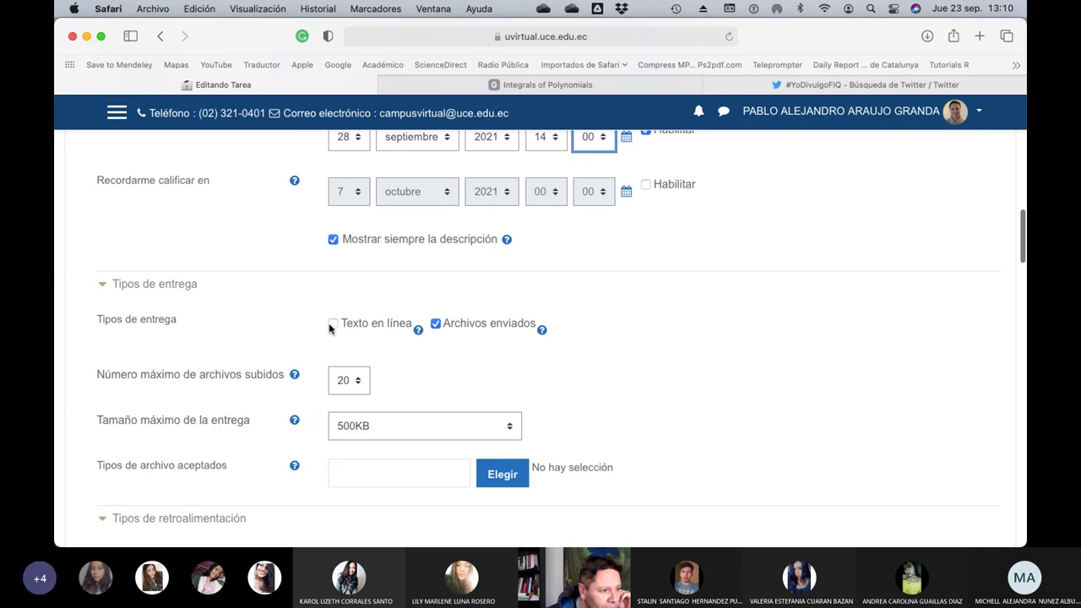
pyautogui.click(353, 324)
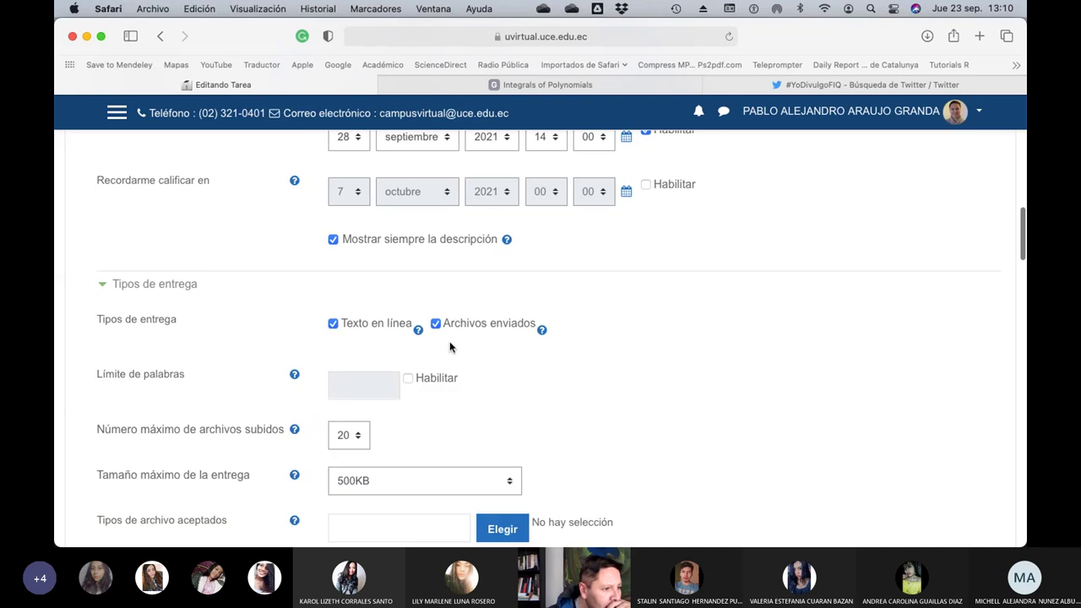
pyautogui.scroll(-1, 376, 420)
pyautogui.click(358, 401)
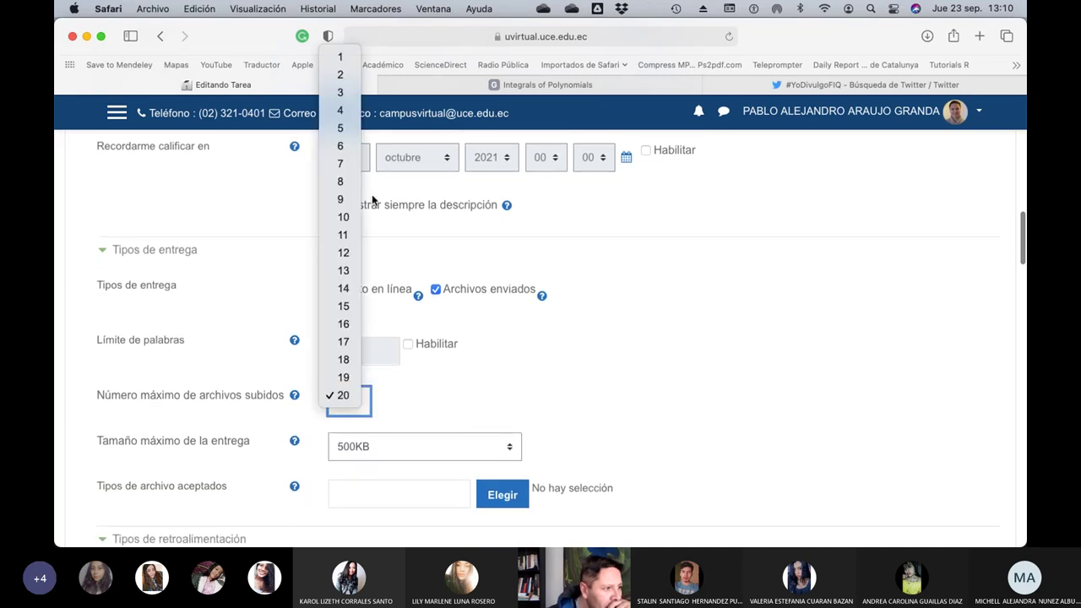
pyautogui.click(351, 64)
# Set the maximum submission size to "Actividad límite de subida (500KB)".
pyautogui.scroll(-5, 543, 292)
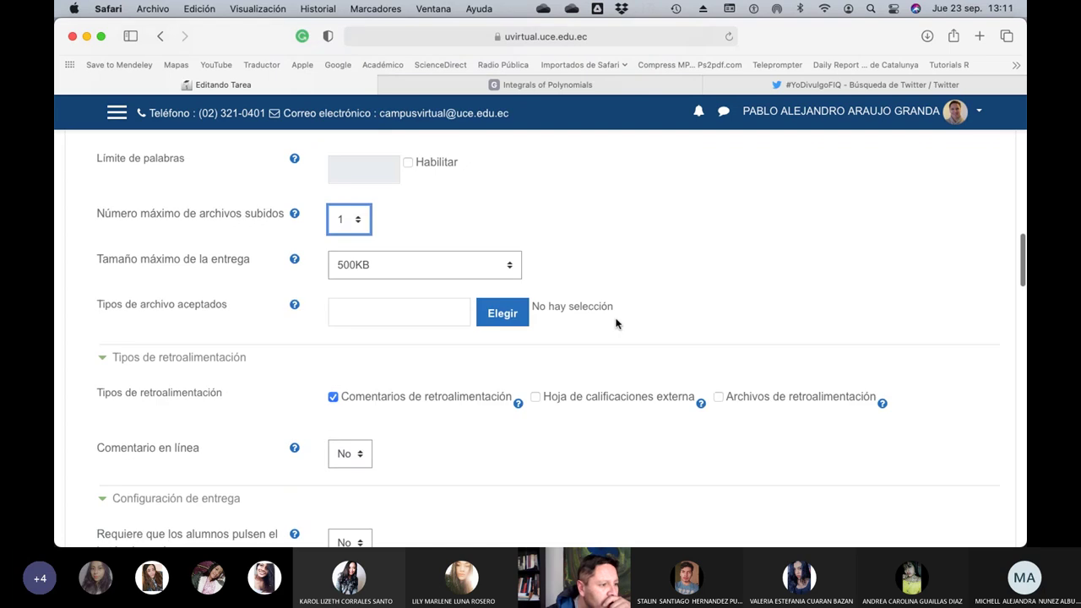
pyautogui.click(504, 236)
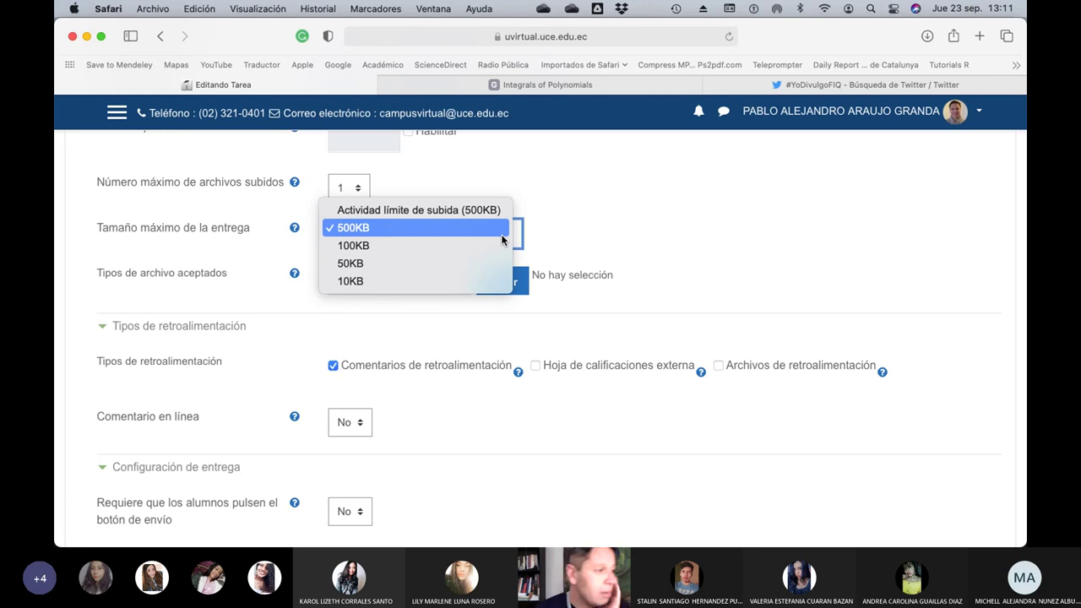
pyautogui.click(463, 210)
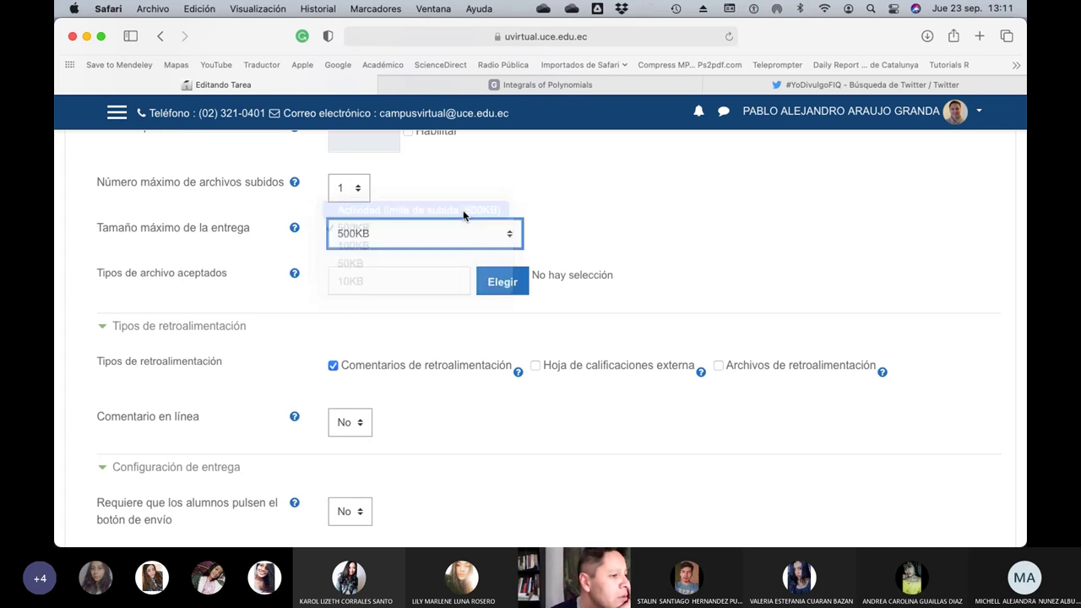
# Restrict the accepted file types to "documento PDF" (.pdf) and save the selection.
pyautogui.click(499, 285)
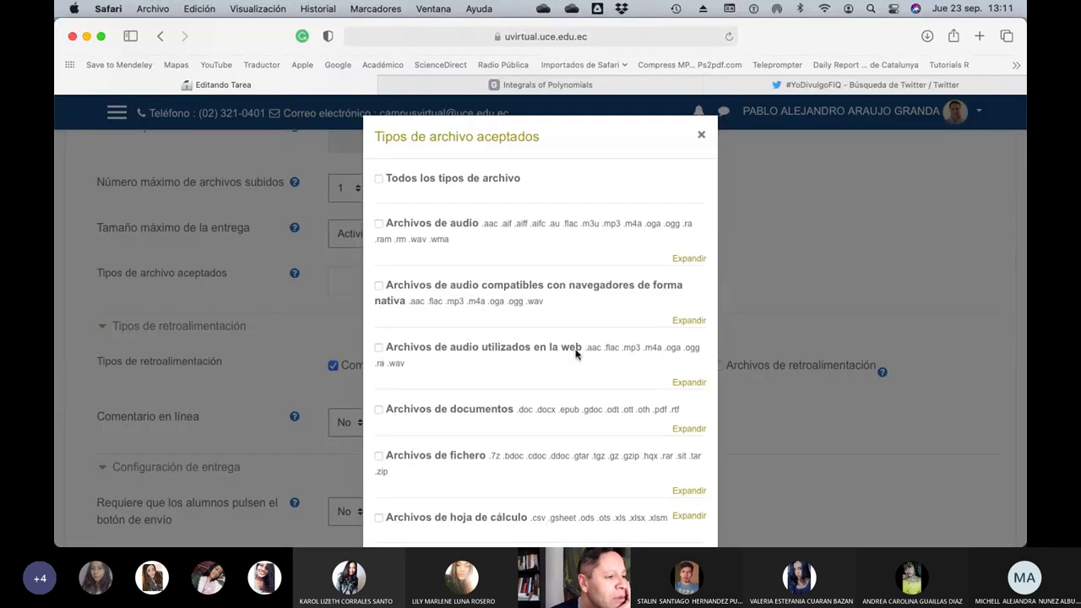
pyautogui.scroll(-3, 578, 350)
pyautogui.click(685, 311)
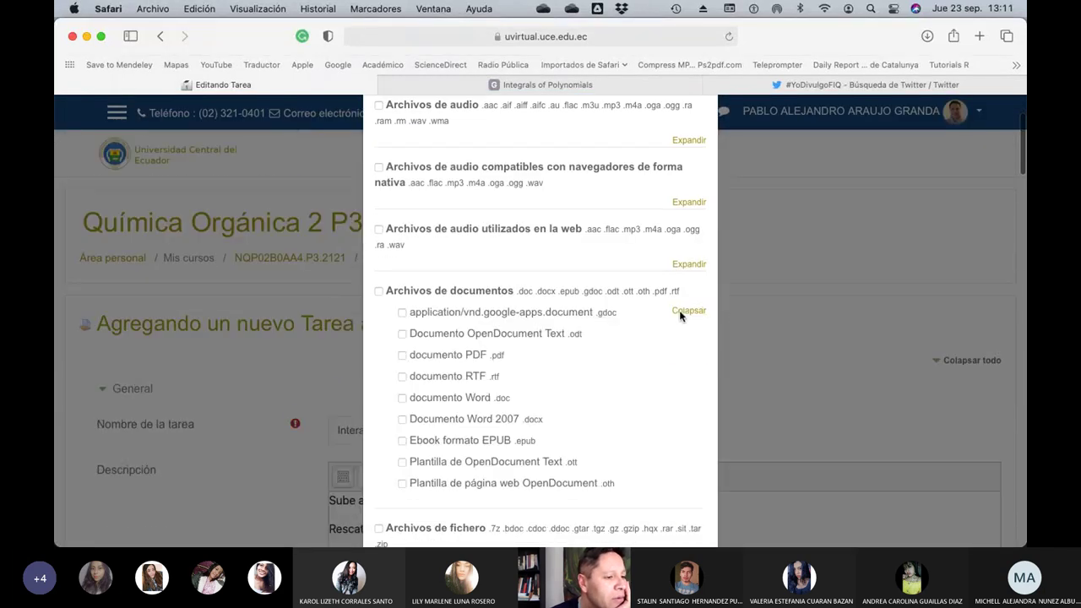
pyautogui.scroll(-1, 594, 342)
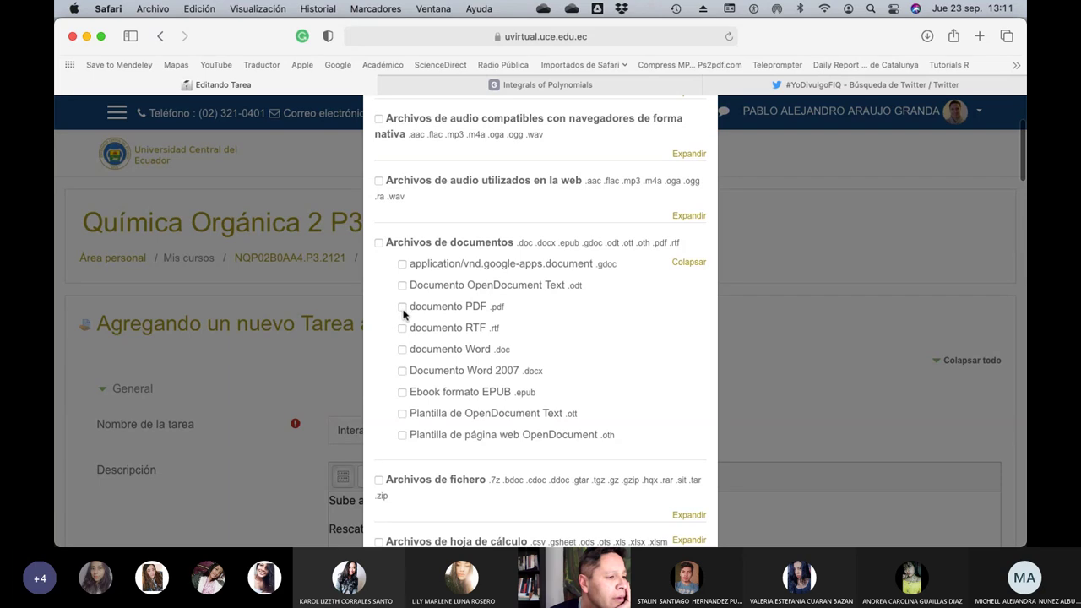
pyautogui.scroll(-15, 640, 330)
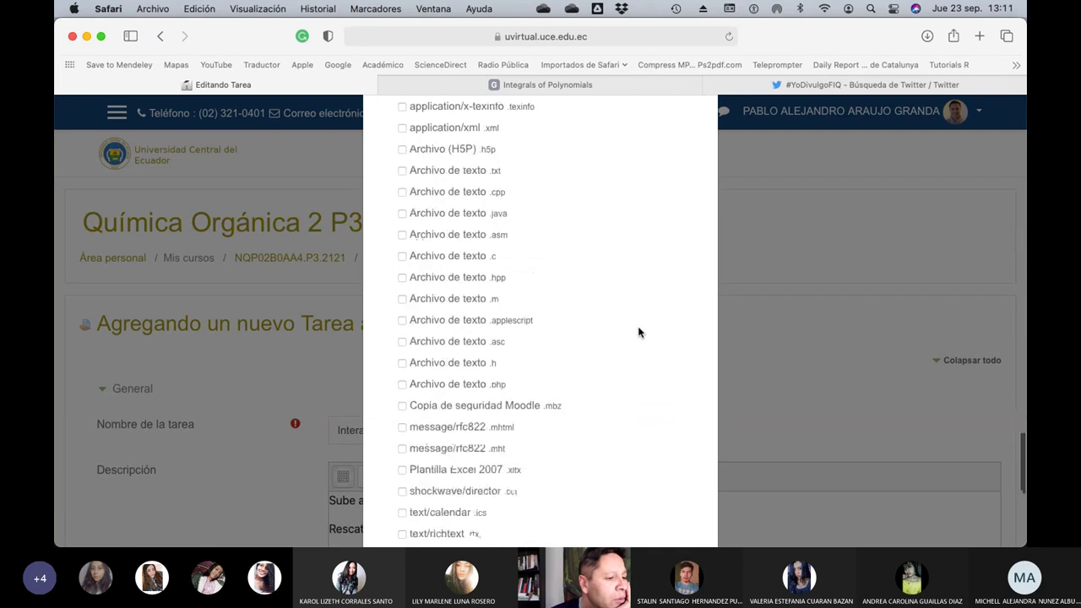
pyautogui.click(586, 502)
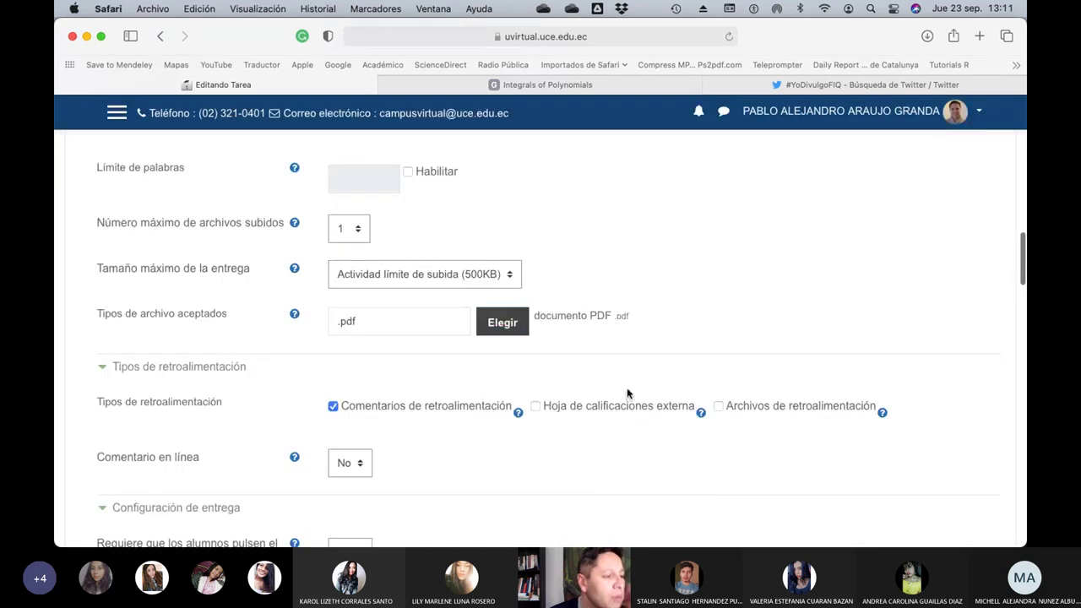
# Disable "Comentarios de retroalimentación" in the feedback types.
pyautogui.scroll(-3, 633, 388)
pyautogui.scroll(-1, 637, 384)
pyautogui.click(332, 226)
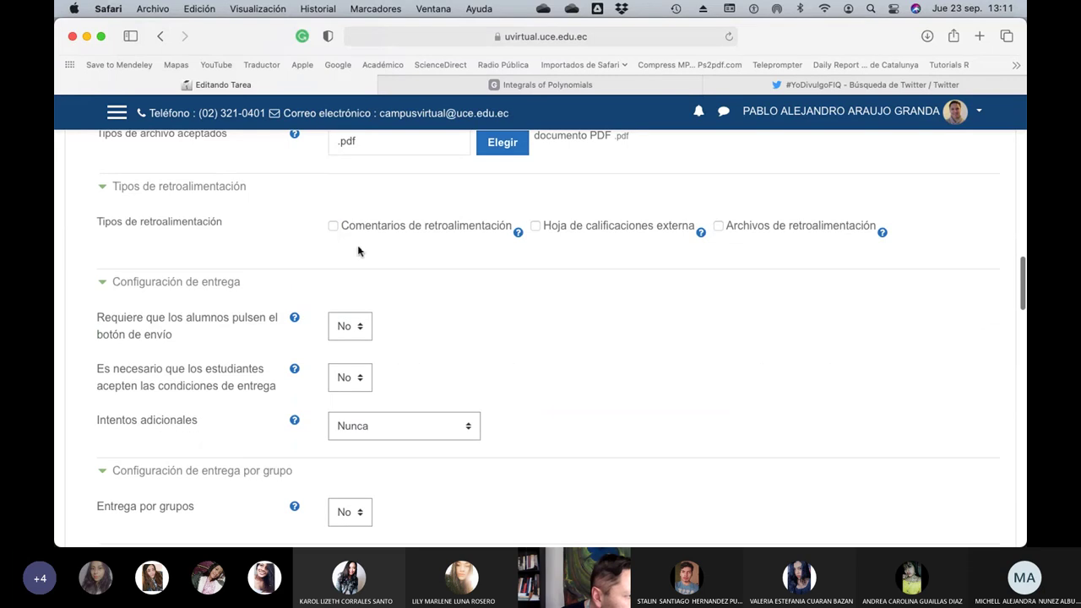
# Set "Requiere que los alumnos pulsen el botón de envío" to Sí.
pyautogui.scroll(-2, 402, 282)
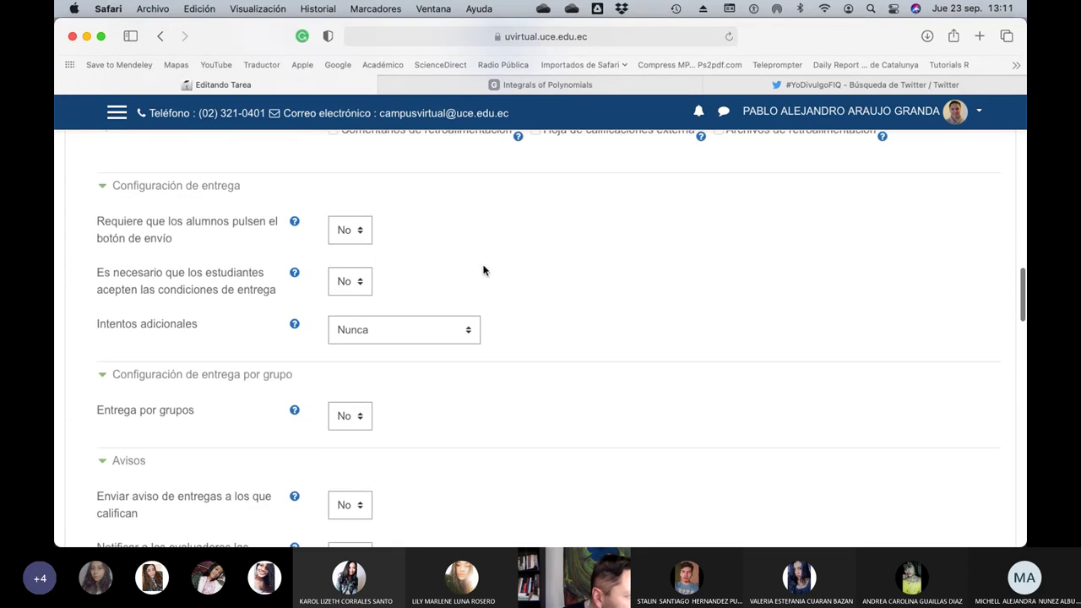
pyautogui.scroll(2, 483, 271)
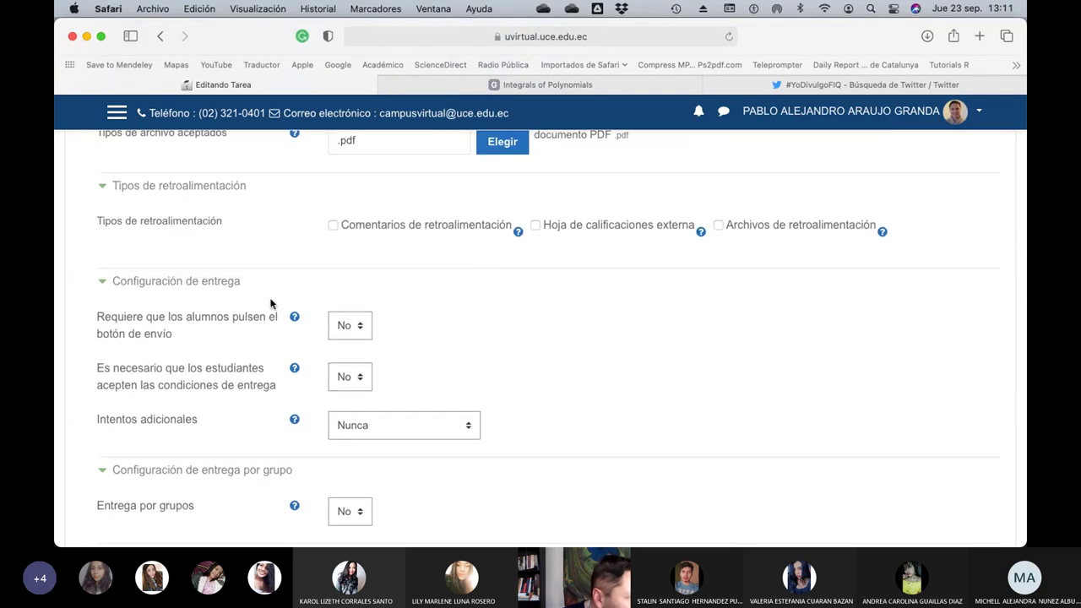
pyautogui.click(352, 327)
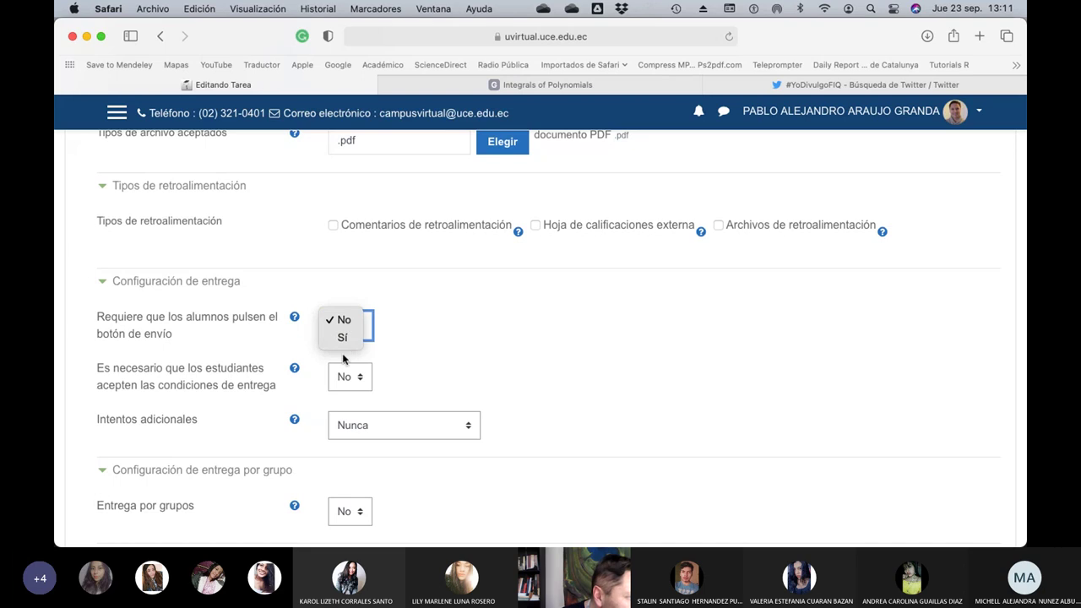
pyautogui.click(342, 338)
# Set the assignment's "Calificación máxima" to 20.
pyautogui.scroll(-3, 470, 365)
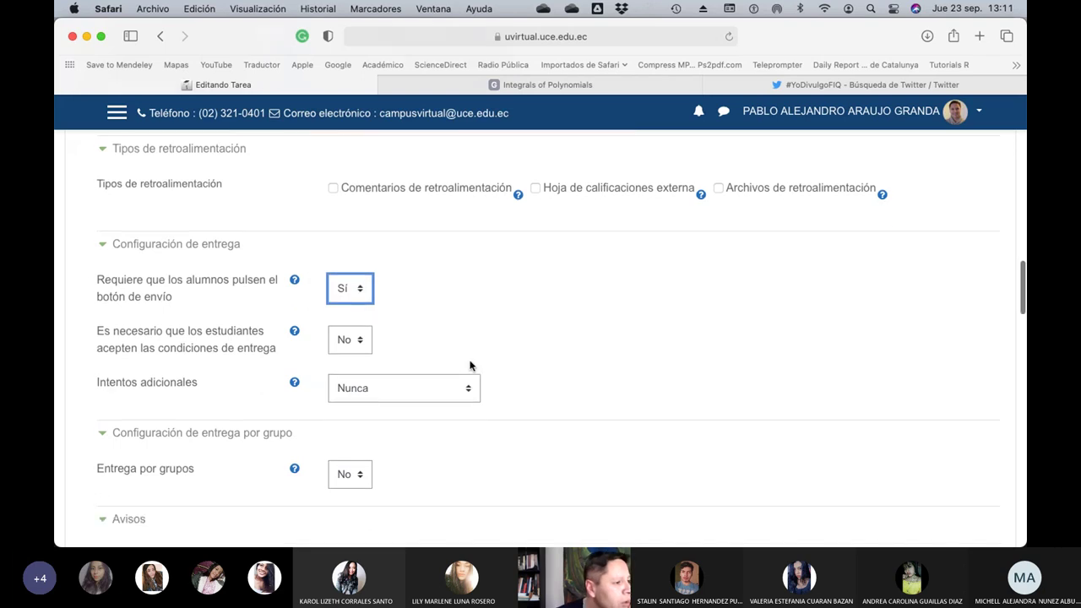
pyautogui.scroll(-2, 470, 366)
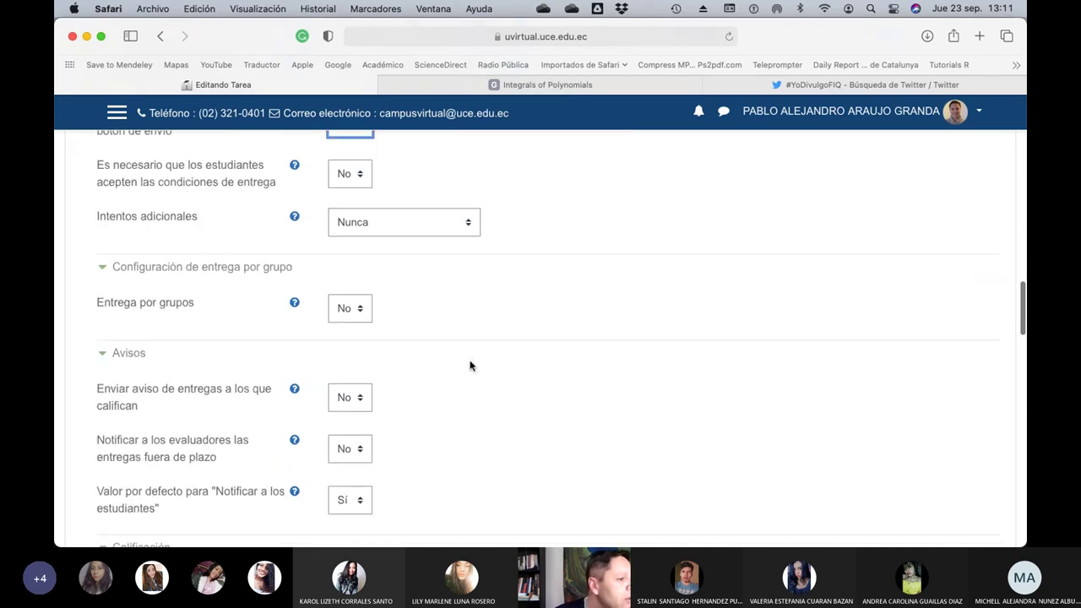
pyautogui.scroll(-2, 470, 366)
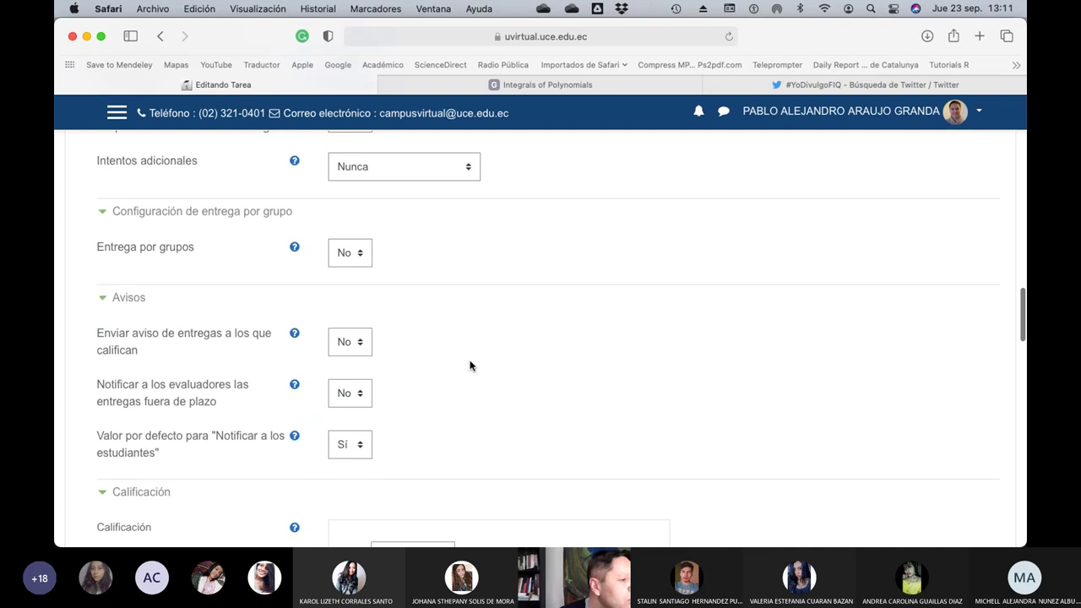
pyautogui.scroll(-5, 471, 366)
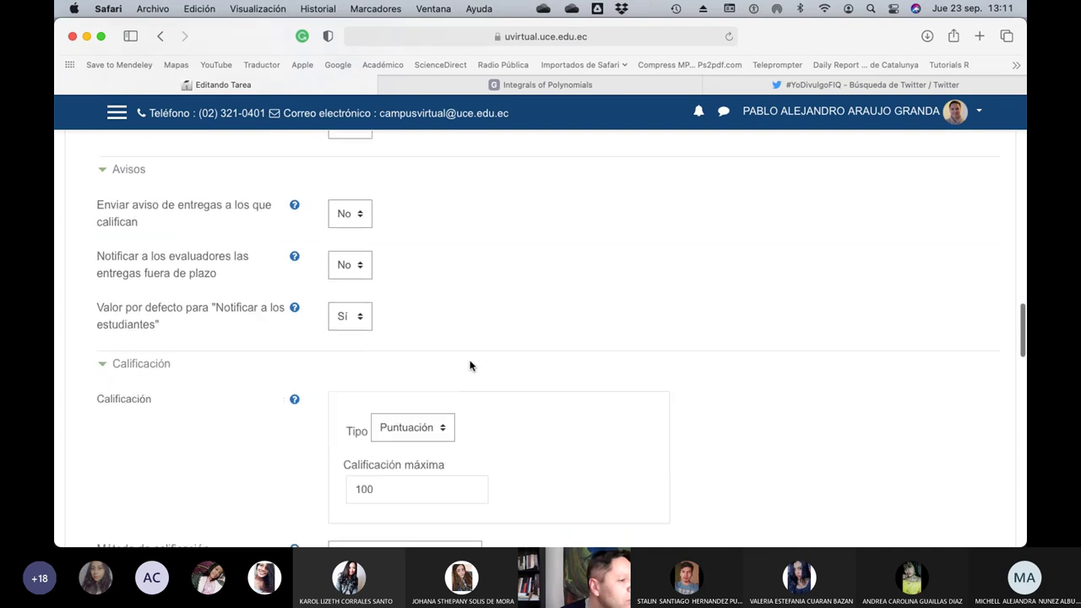
pyautogui.moveTo(376, 371); pyautogui.dragTo(341, 364)
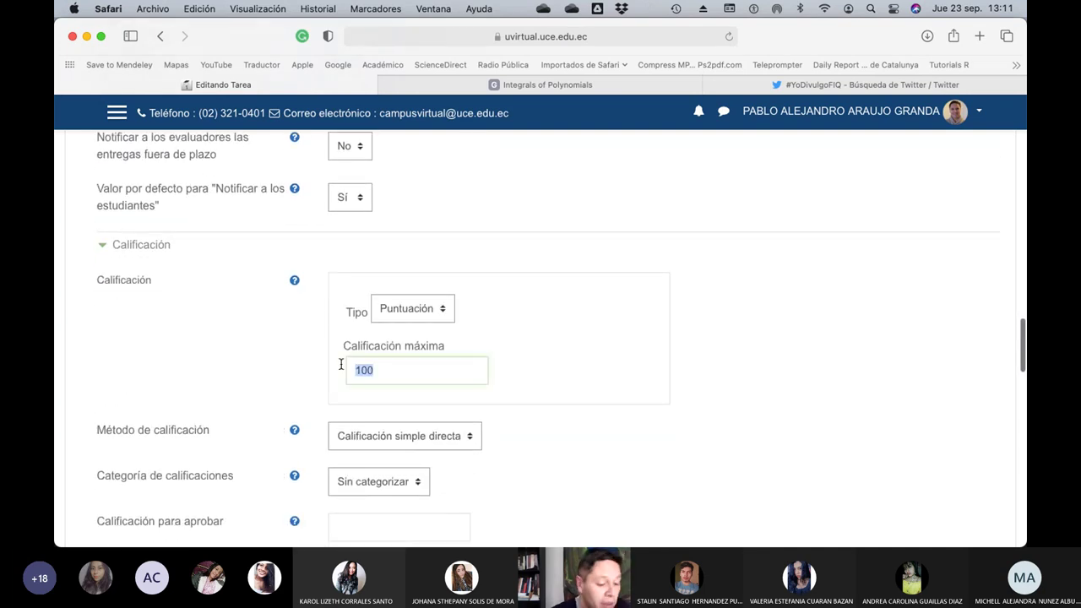
pyautogui.write('20')
# Choose "Rúbrica" as the assignment's grading method.
pyautogui.scroll(-4, 582, 400)
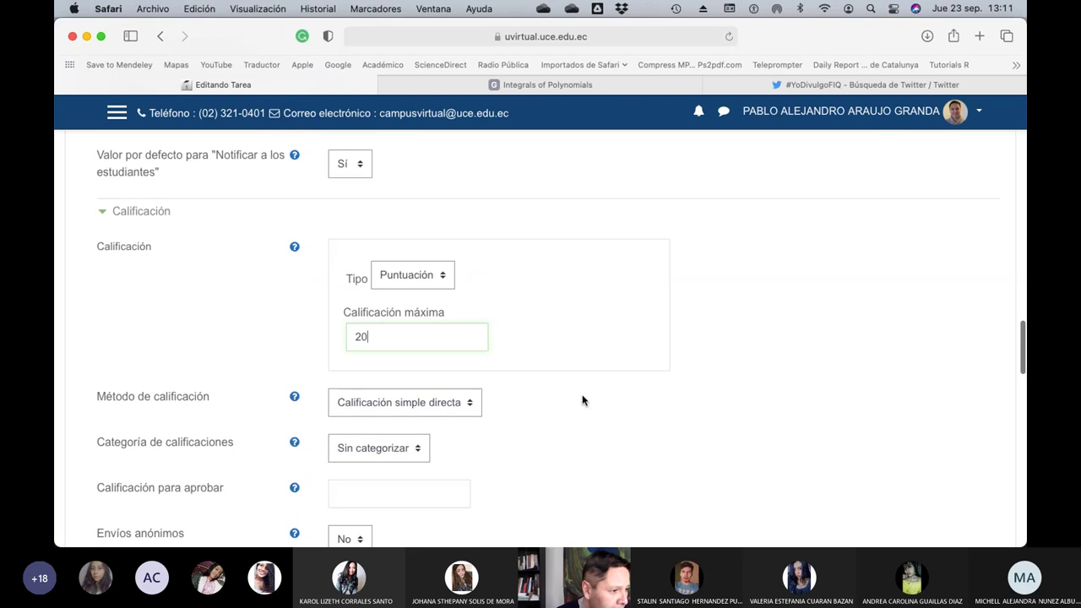
pyautogui.click(454, 299)
pyautogui.click(412, 331)
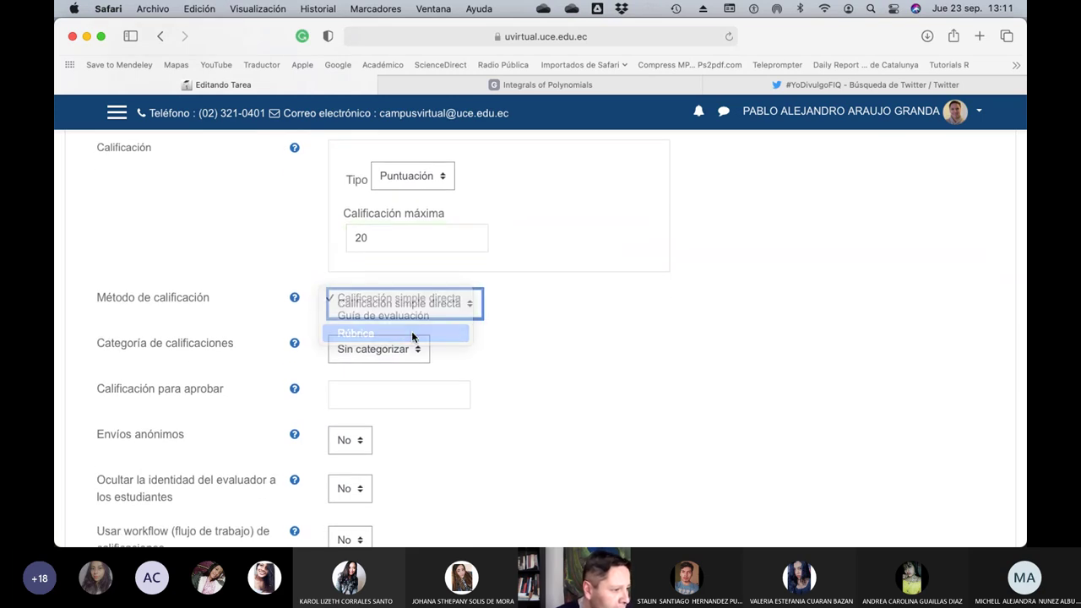
# Keep the grade category as "Sin categorizar" and set "Calificación para aprobar" to 14.
pyautogui.click(414, 346)
pyautogui.click(358, 389)
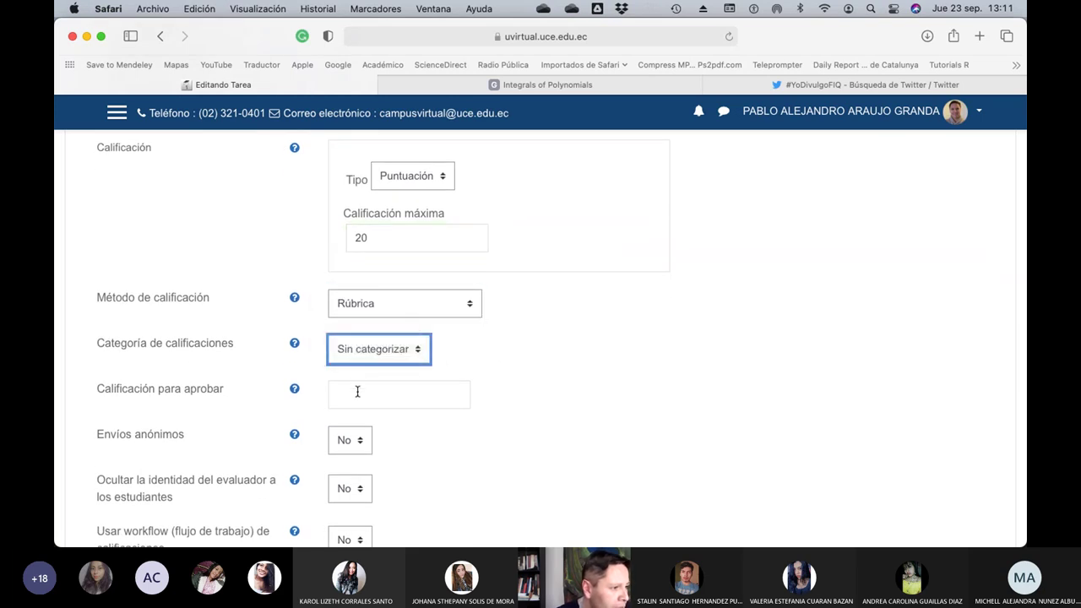
pyautogui.click(358, 392)
pyautogui.write('14')
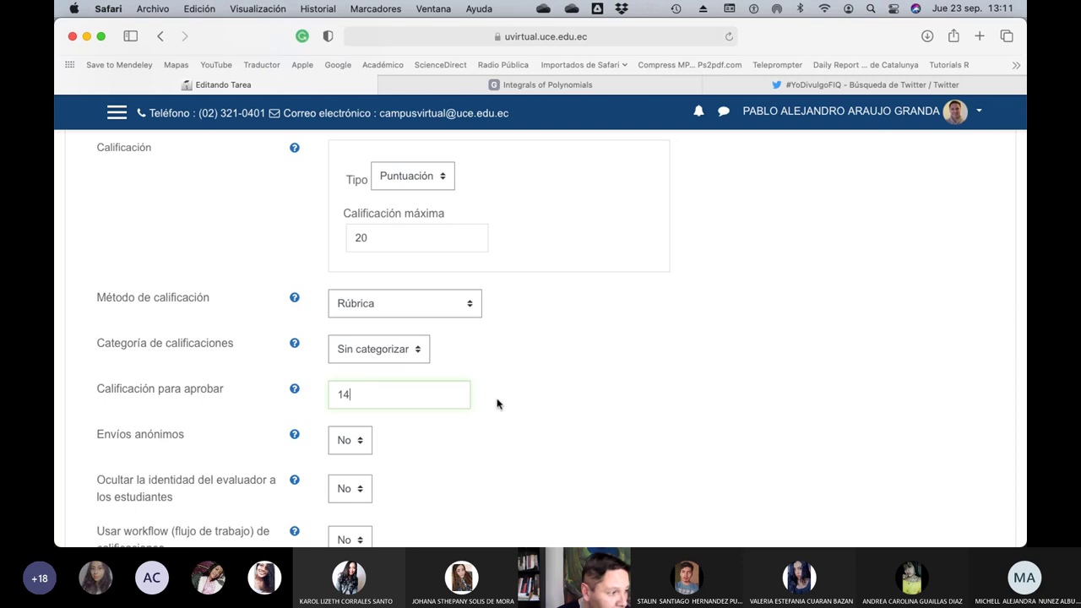
# Set completion tracking to "Mostrar la actividad como completada cuando se cumplan las condiciones" and require students to receive a grade to complete the activity.
pyautogui.scroll(-3, 497, 404)
pyautogui.scroll(-6, 492, 402)
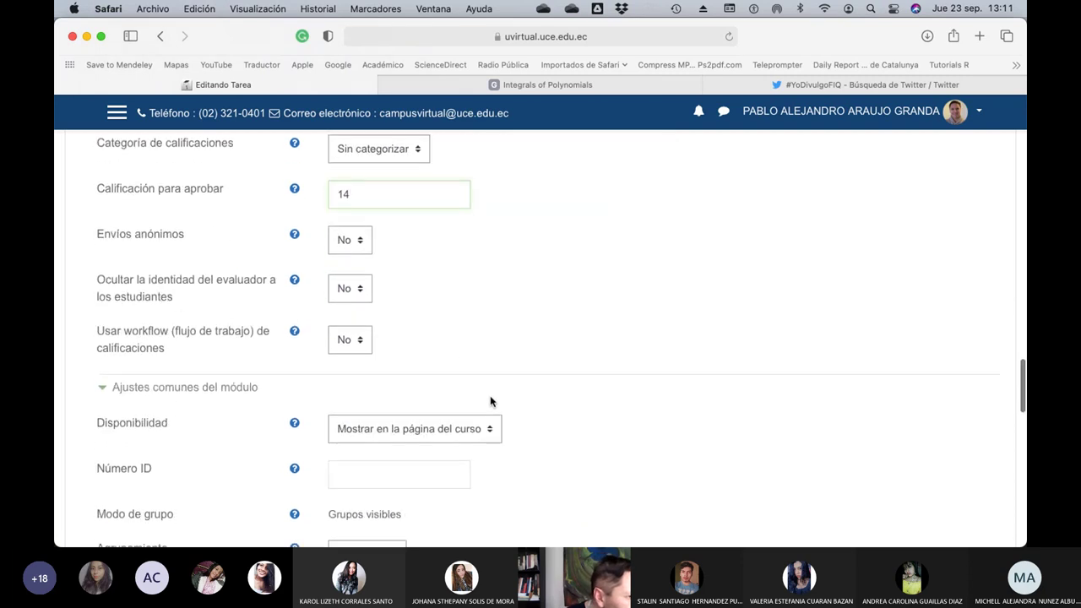
pyautogui.scroll(-3, 490, 397)
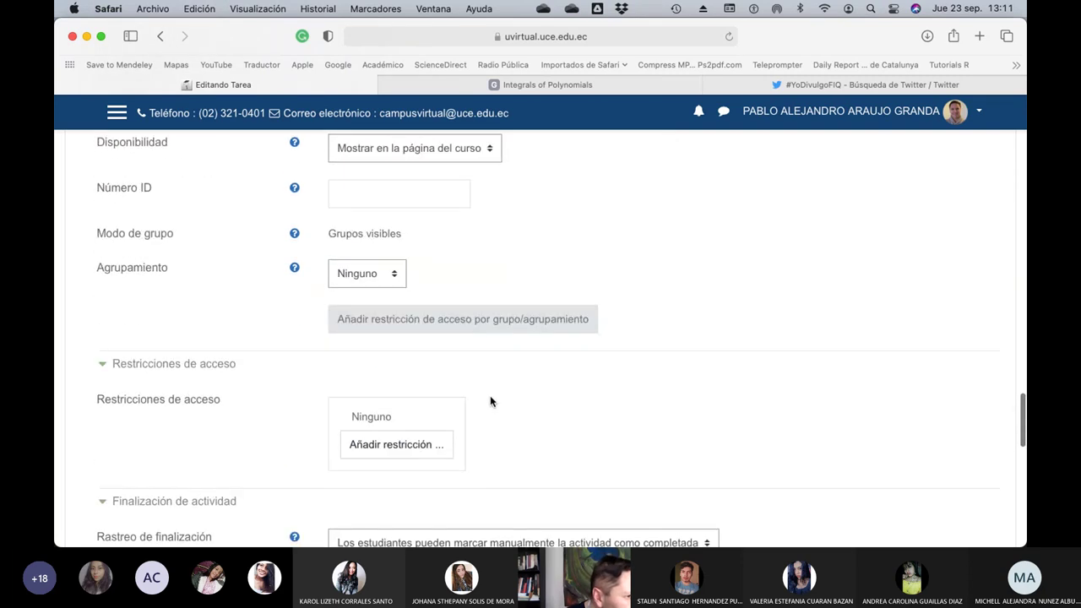
pyautogui.scroll(-5, 490, 397)
pyautogui.click(457, 338)
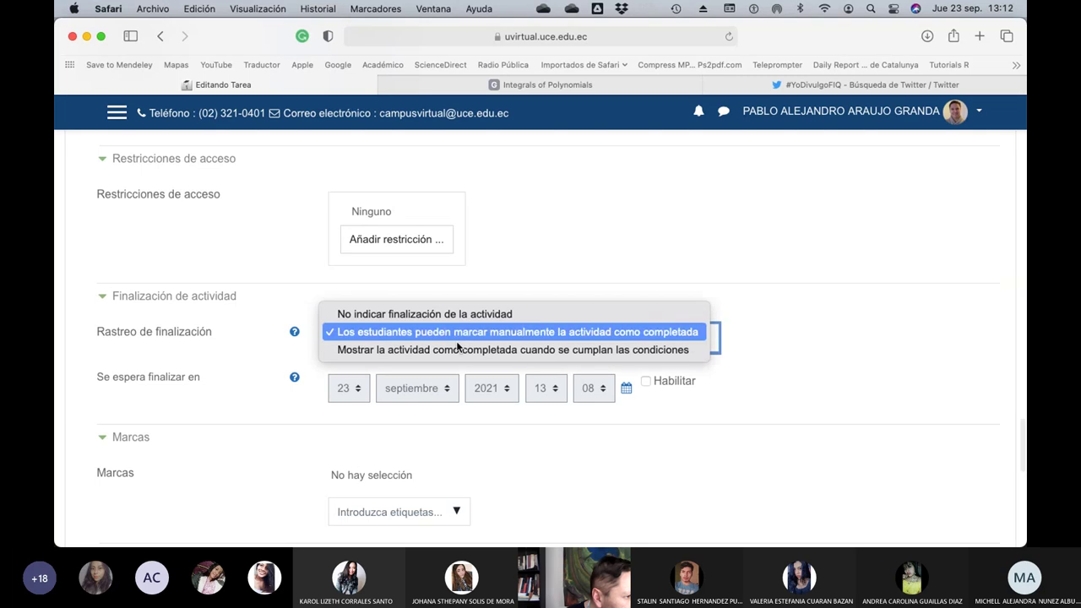
pyautogui.click(458, 349)
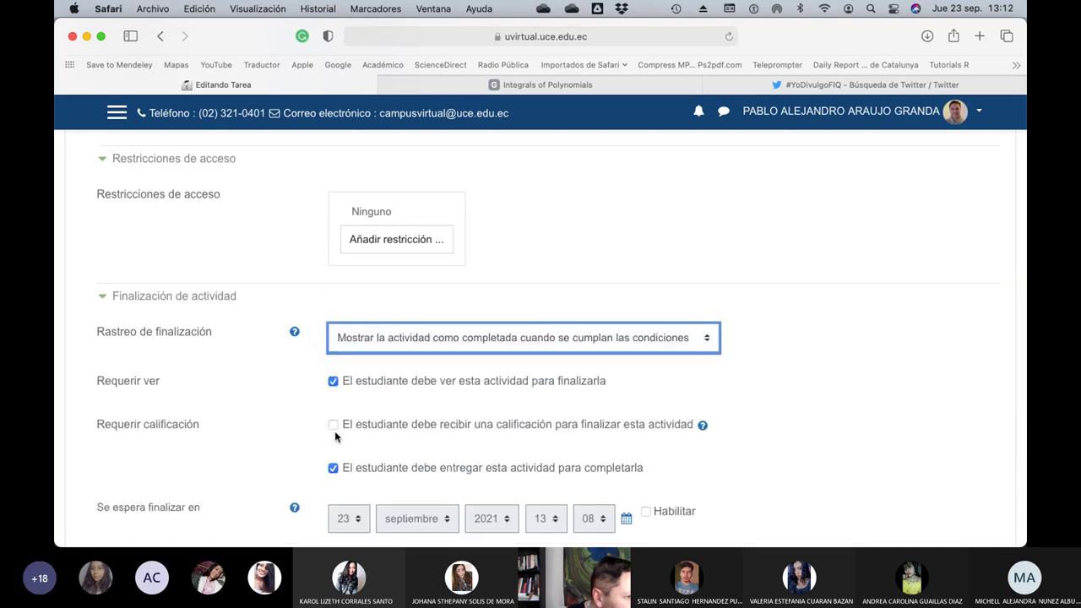
pyautogui.click(333, 425)
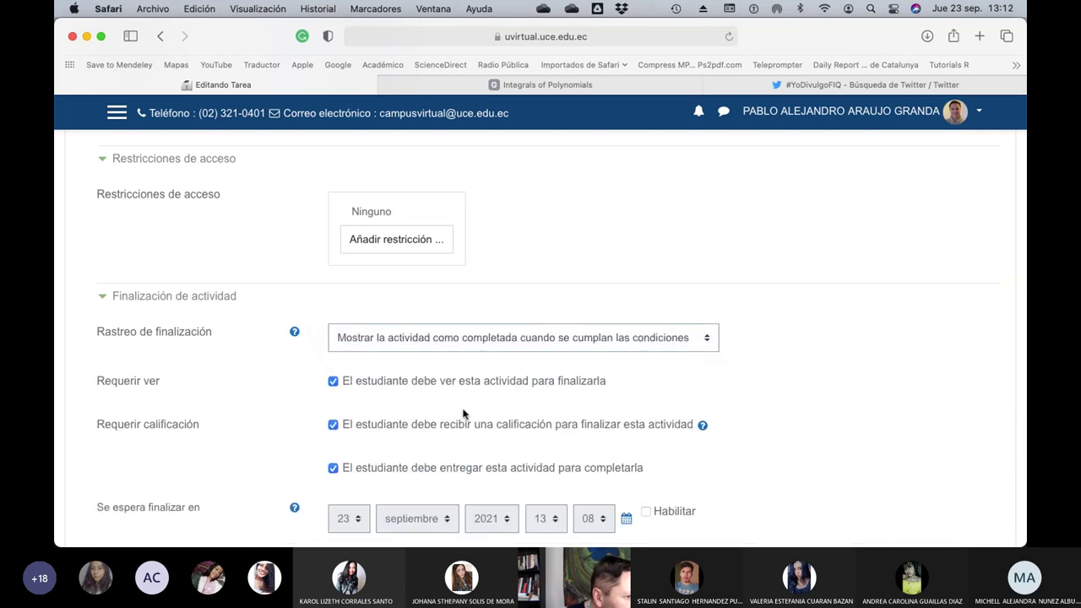
# Save the assignment and move it into the Unidad 3 "Actividades" section, directly below "Lección de Tensoactivos y Plaguicidas".
pyautogui.scroll(-10, 463, 414)
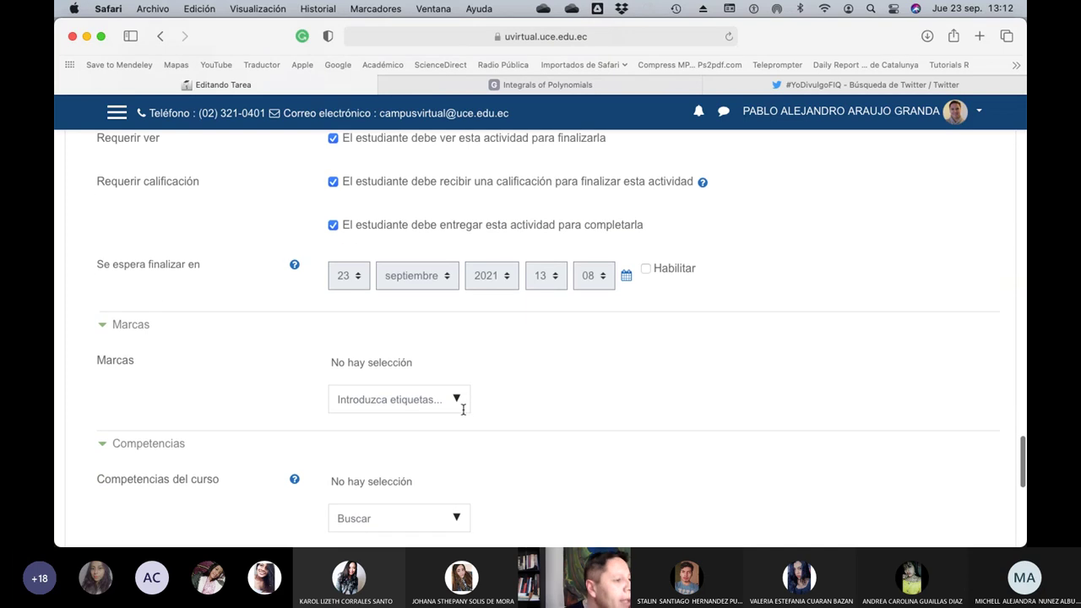
pyautogui.click(458, 407)
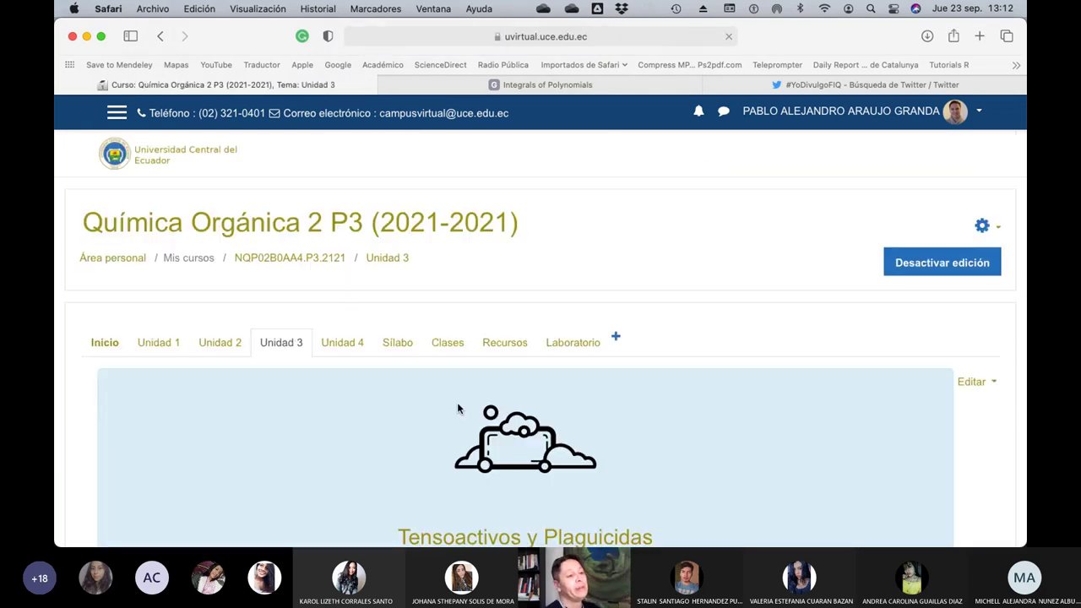
pyautogui.scroll(-10, 457, 406)
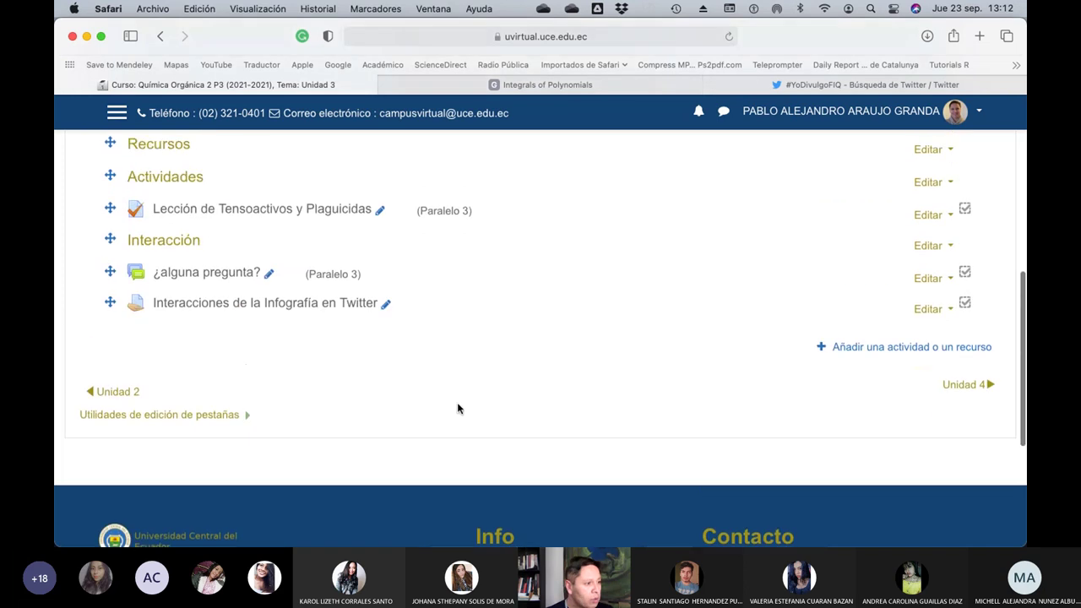
pyautogui.scroll(2, 429, 401)
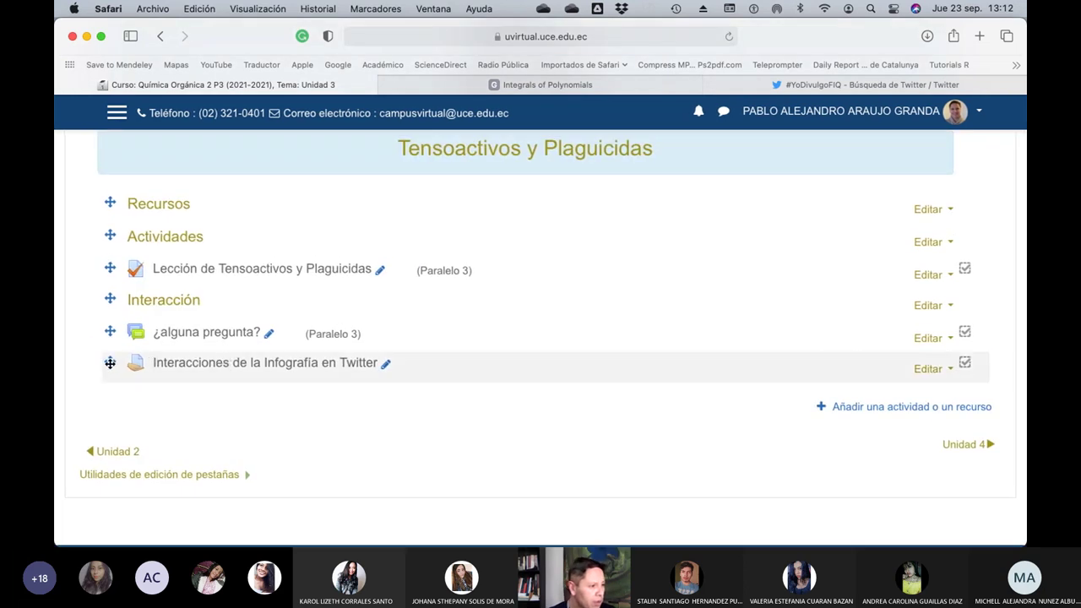
pyautogui.moveTo(110, 358); pyautogui.dragTo(111, 298)
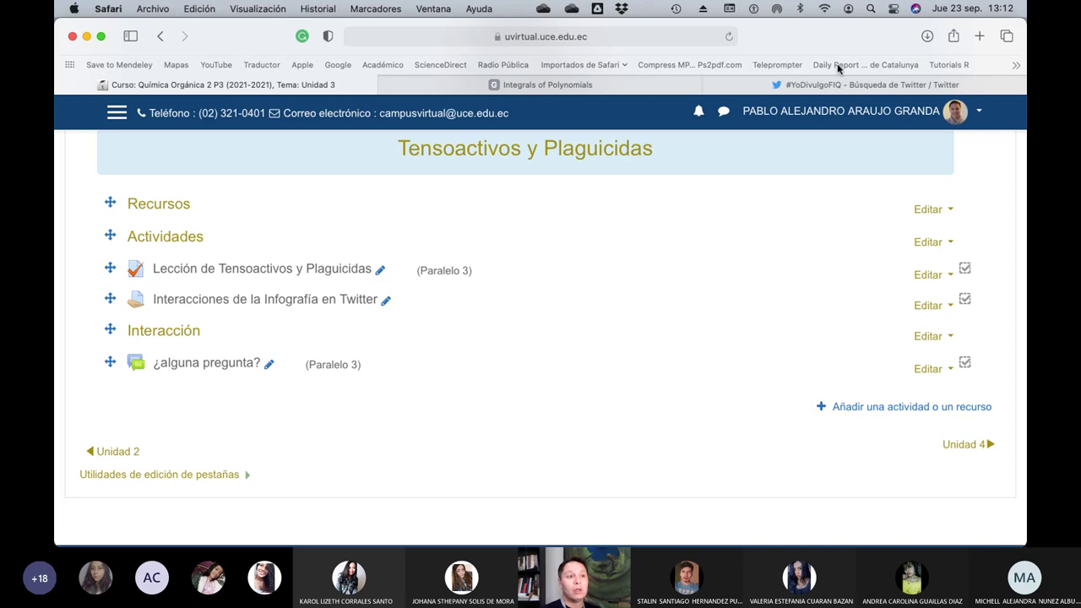
# Switch to the Twitter #YoDivulgoFIQ search and review all interactions in the statistics of the 30 August tweet about food preservatives.
pyautogui.press('super+Tab')
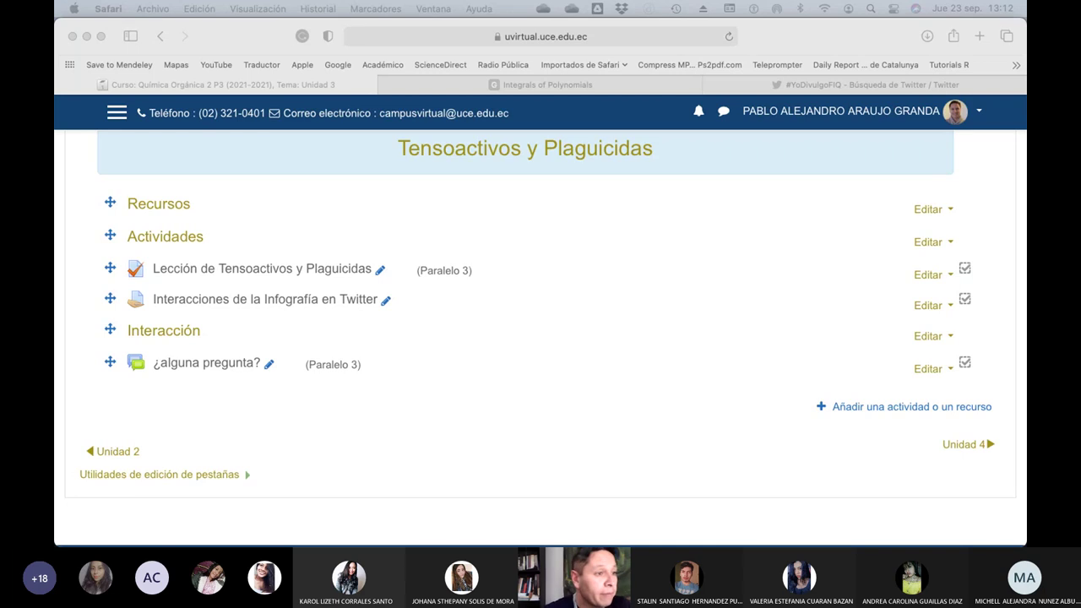
pyautogui.click(792, 85)
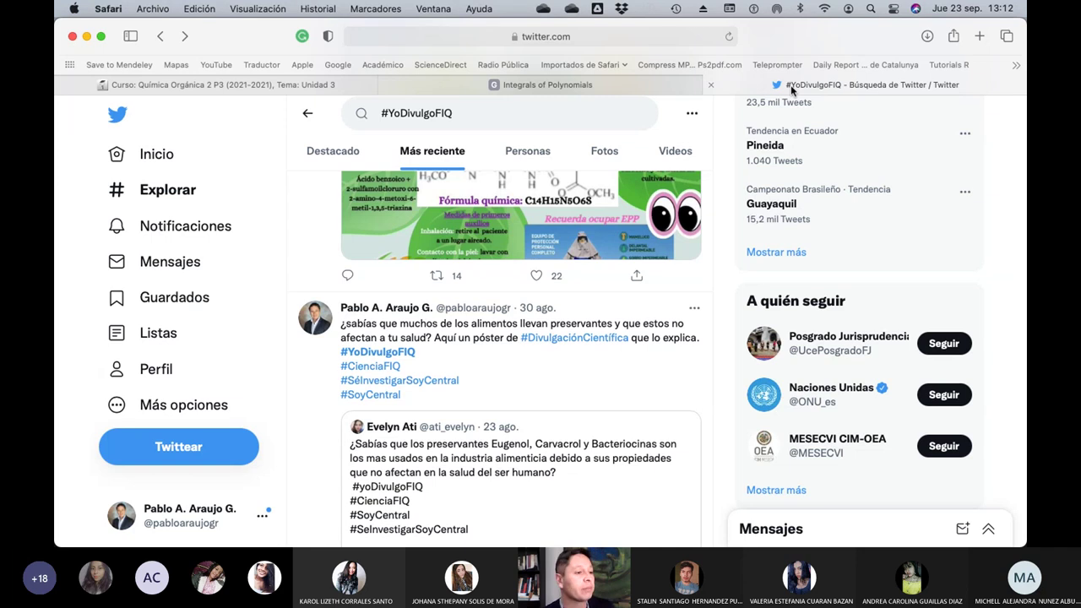
pyautogui.scroll(-4, 530, 379)
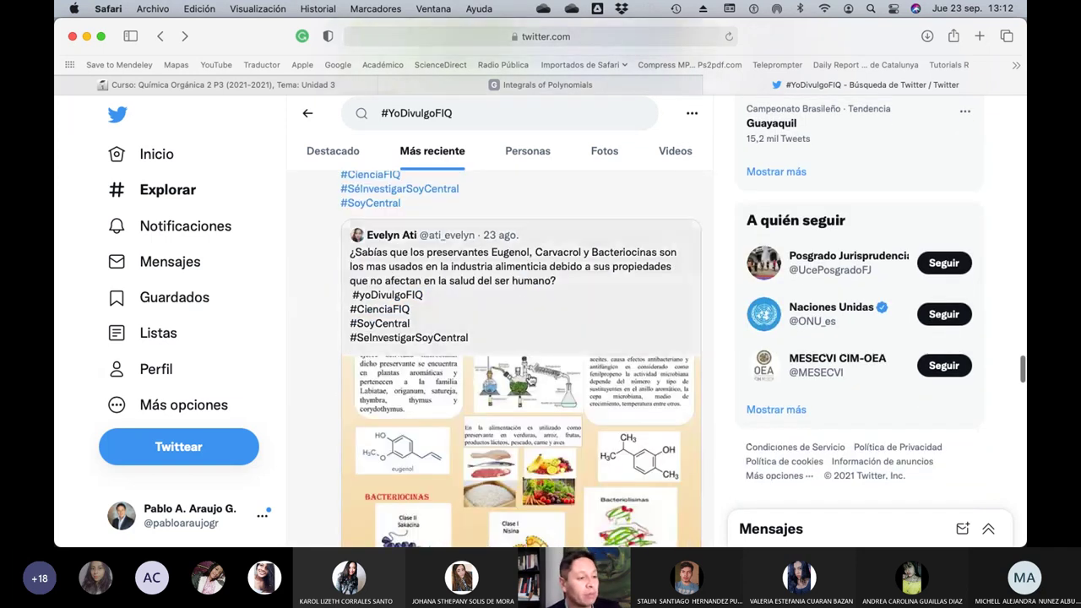
pyautogui.scroll(-5, 507, 363)
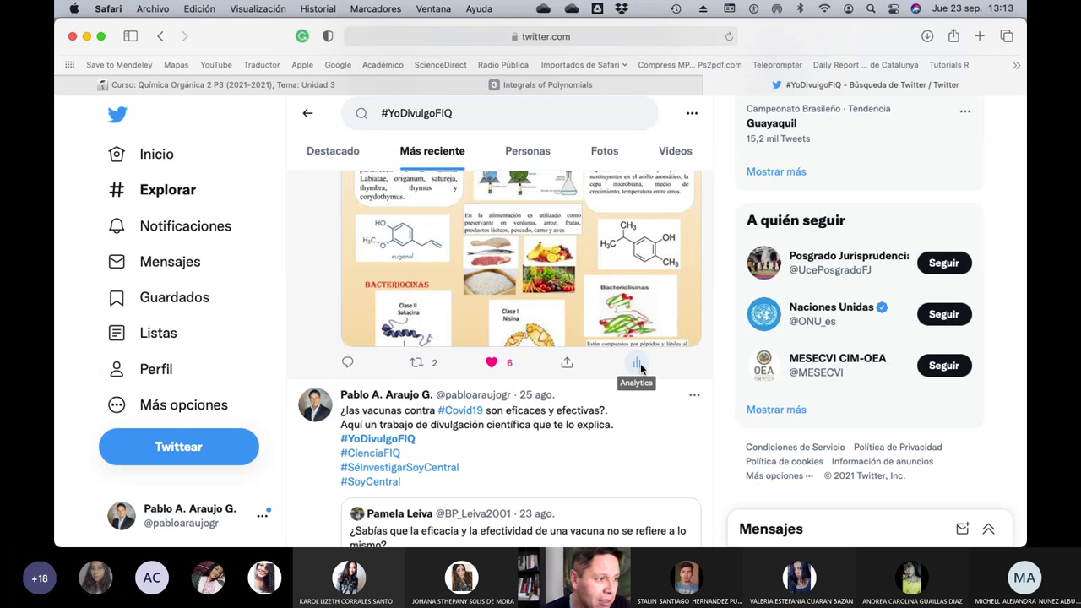
pyautogui.click(638, 367)
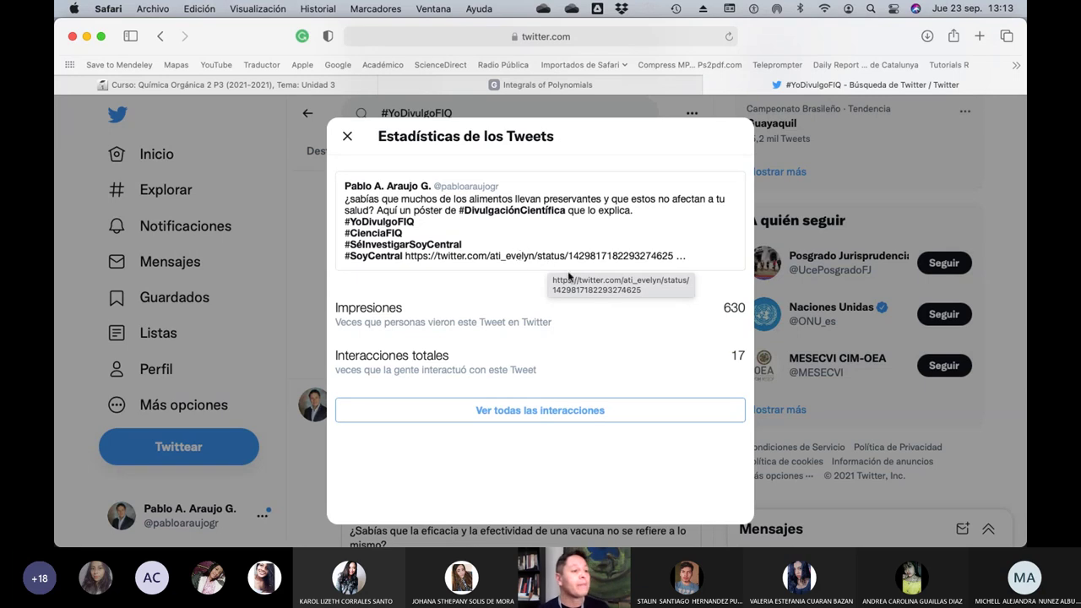
pyautogui.click(547, 412)
pyautogui.scroll(-2, 593, 398)
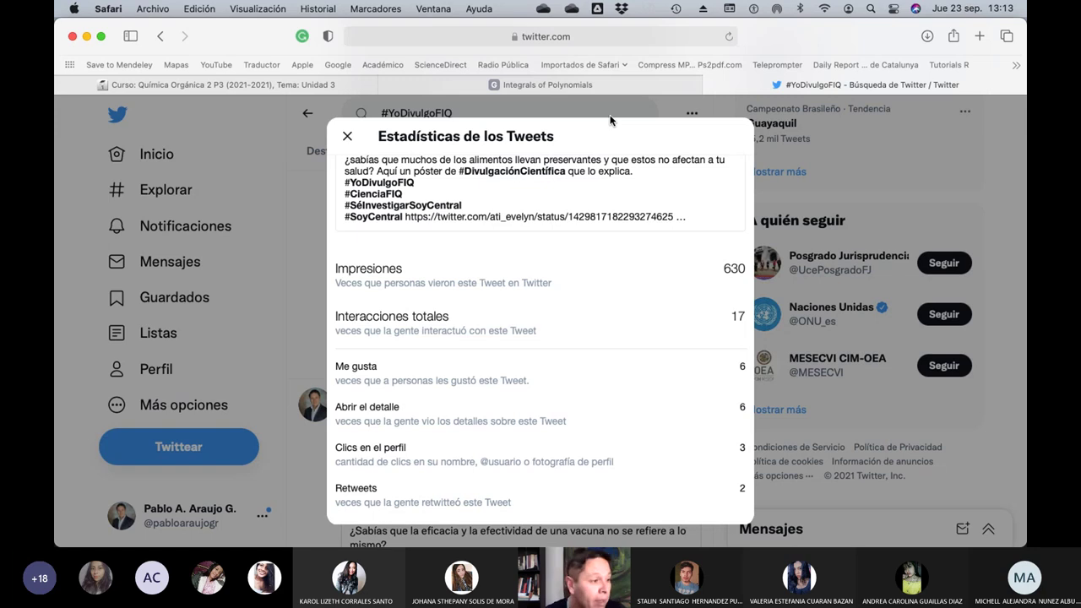
pyautogui.click(347, 137)
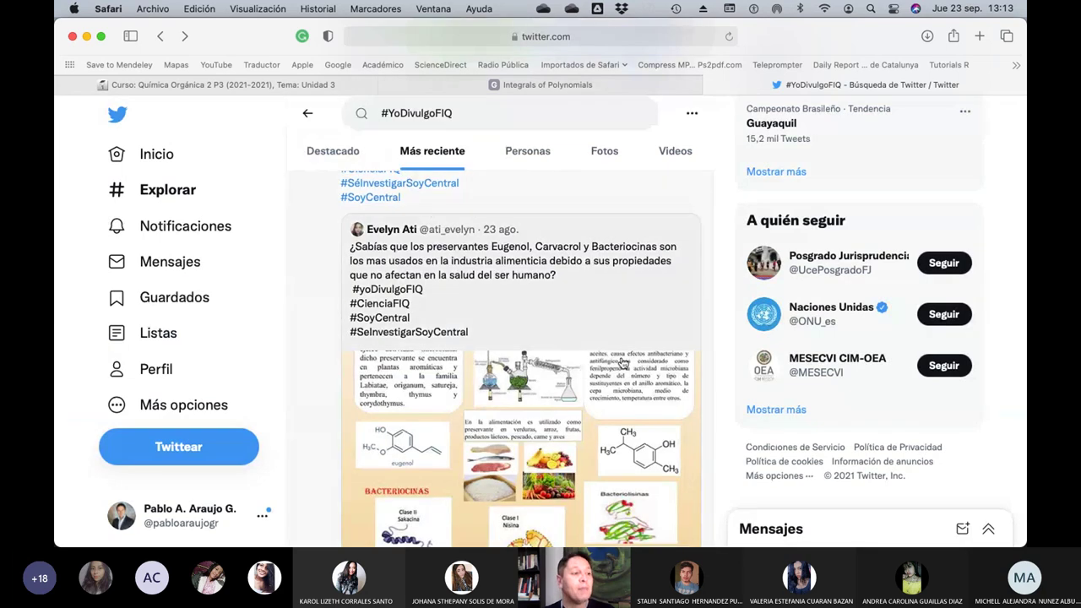
# Like the Metsulfurón-metilo infographic tweet and the herbicide infographic tweet directly above it in the #YoDivulgoFIQ results.
pyautogui.scroll(4, 617, 363)
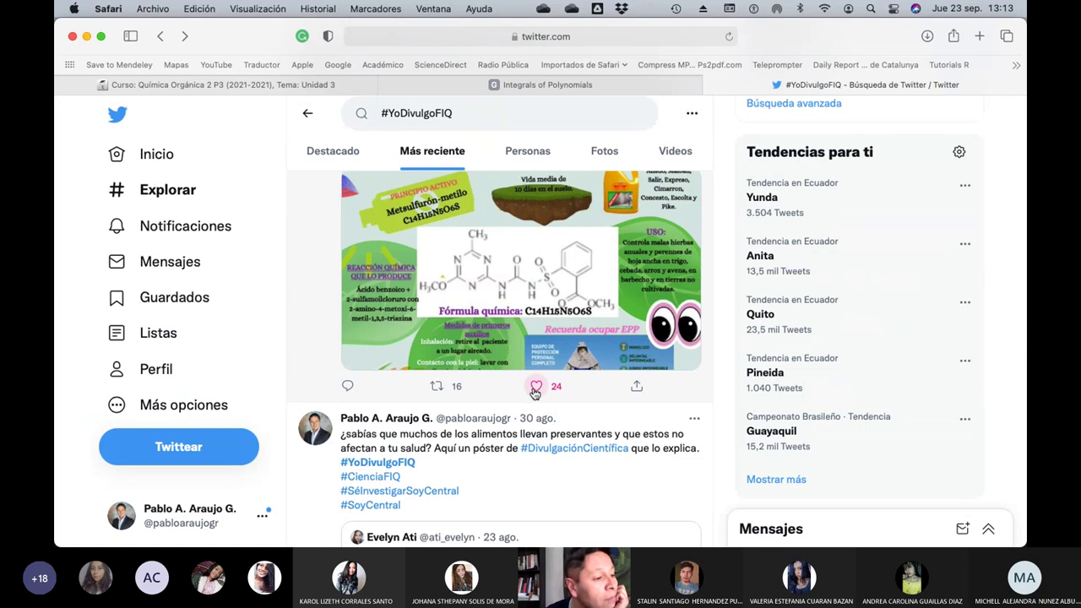
pyautogui.click(537, 388)
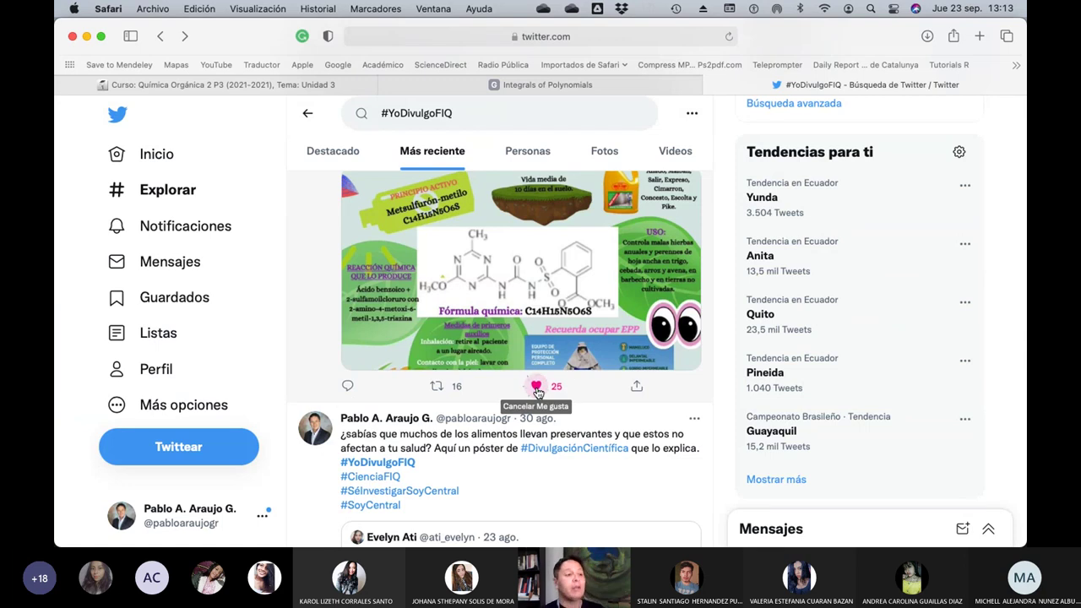
pyautogui.scroll(5, 537, 393)
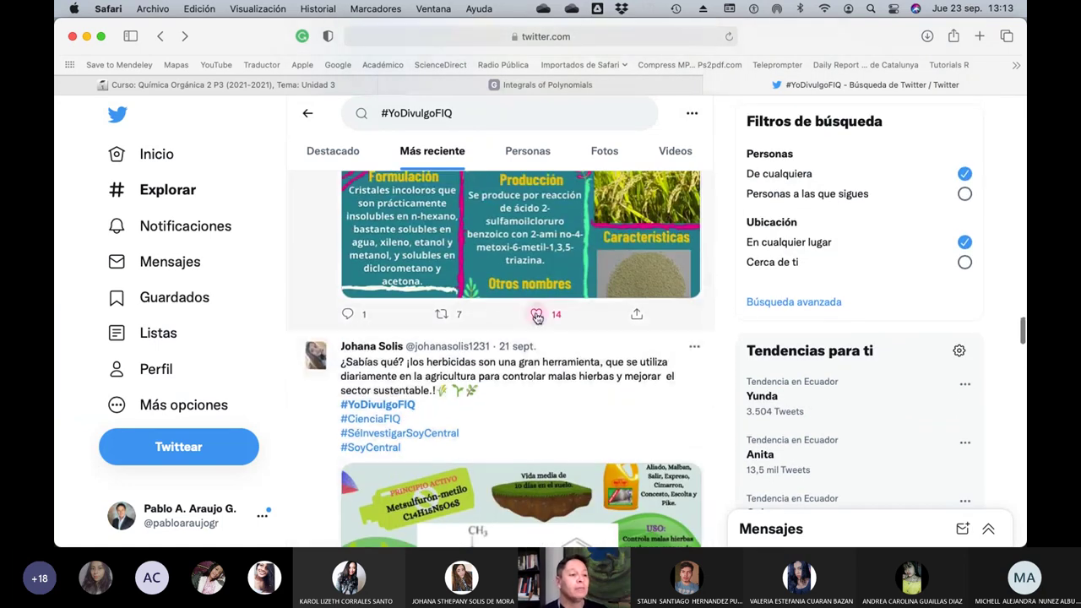
pyautogui.click(537, 319)
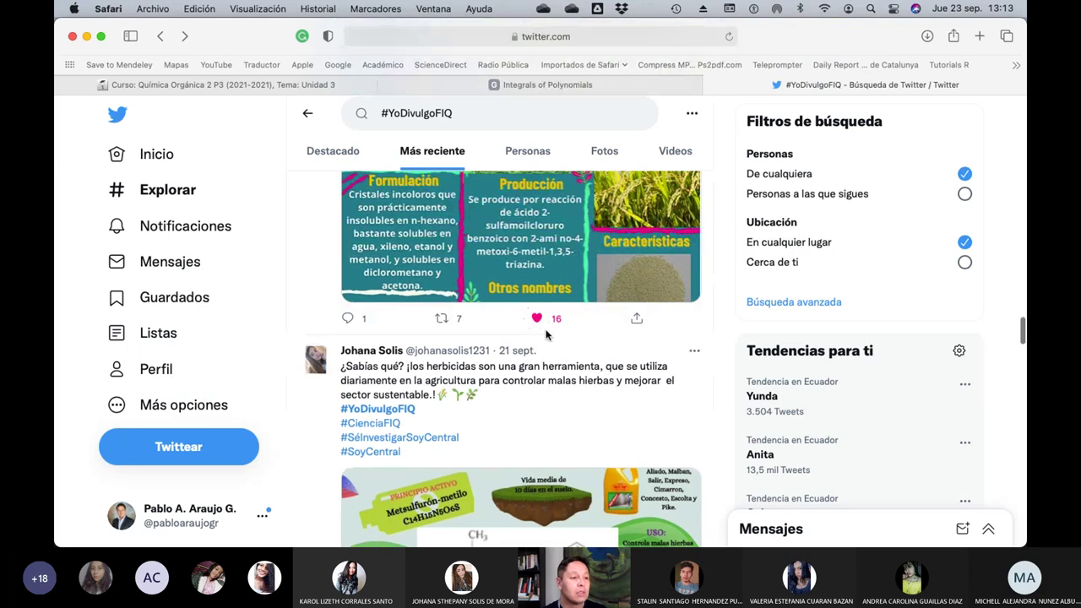
# Like the Leopard 1.8 EC and Triclopyr infographic tweets in the #YoDivulgoFIQ results.
pyautogui.scroll(10, 541, 334)
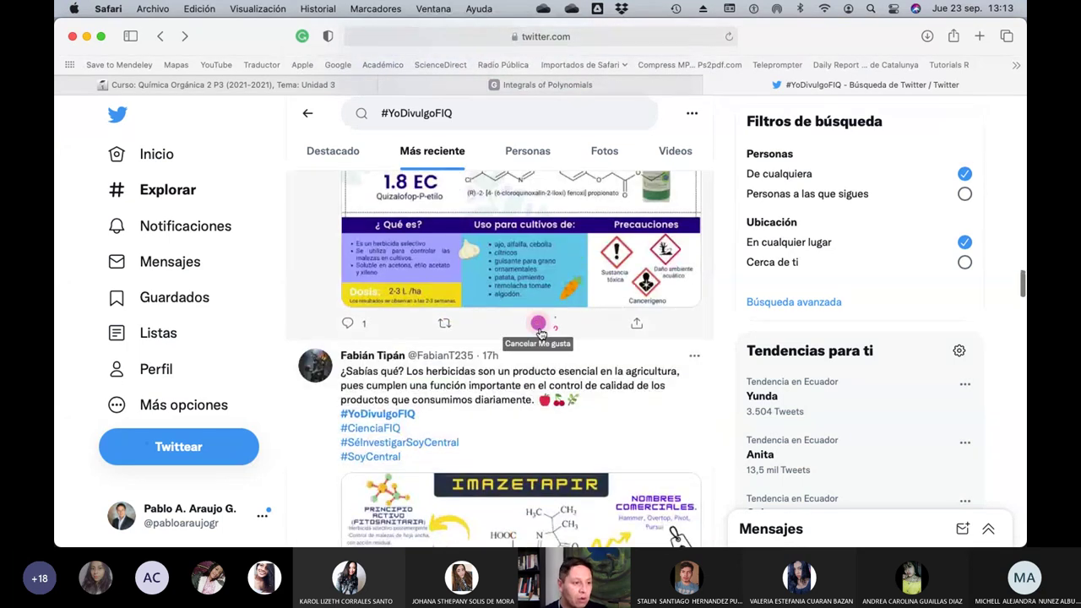
pyautogui.click(538, 324)
pyautogui.scroll(4, 575, 355)
pyautogui.scroll(2, 606, 382)
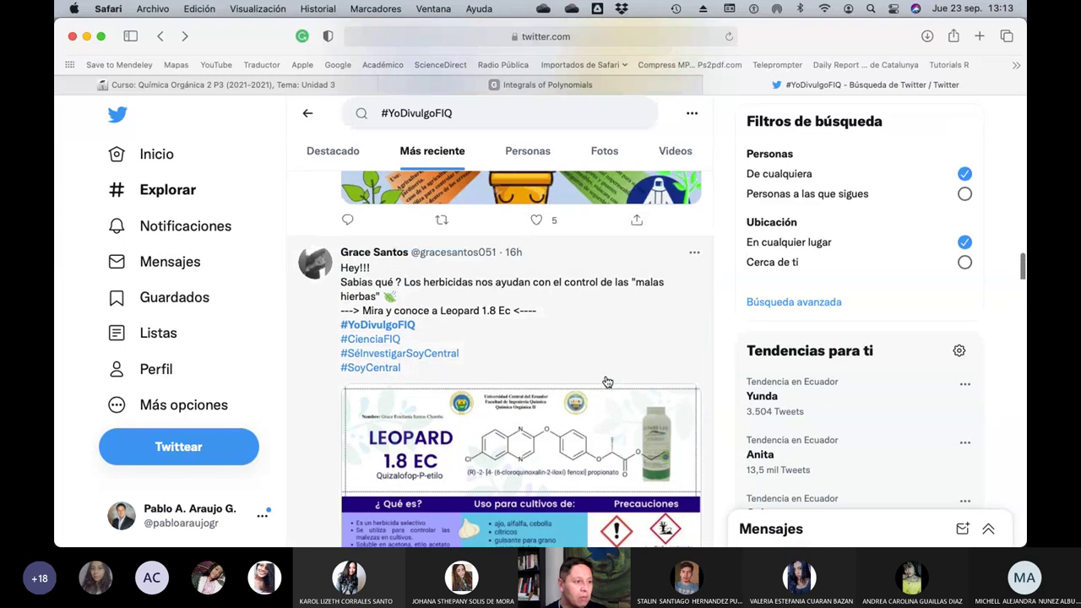
pyautogui.scroll(-3, 607, 381)
pyautogui.scroll(1, 606, 382)
pyautogui.scroll(3, 606, 382)
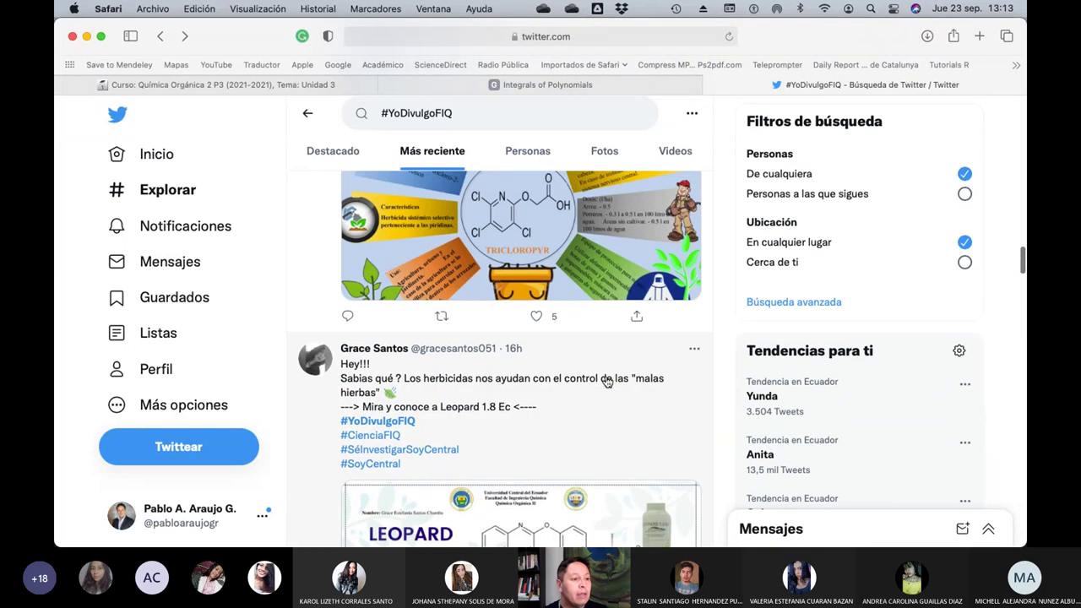
pyautogui.click(536, 316)
pyautogui.scroll(6, 591, 378)
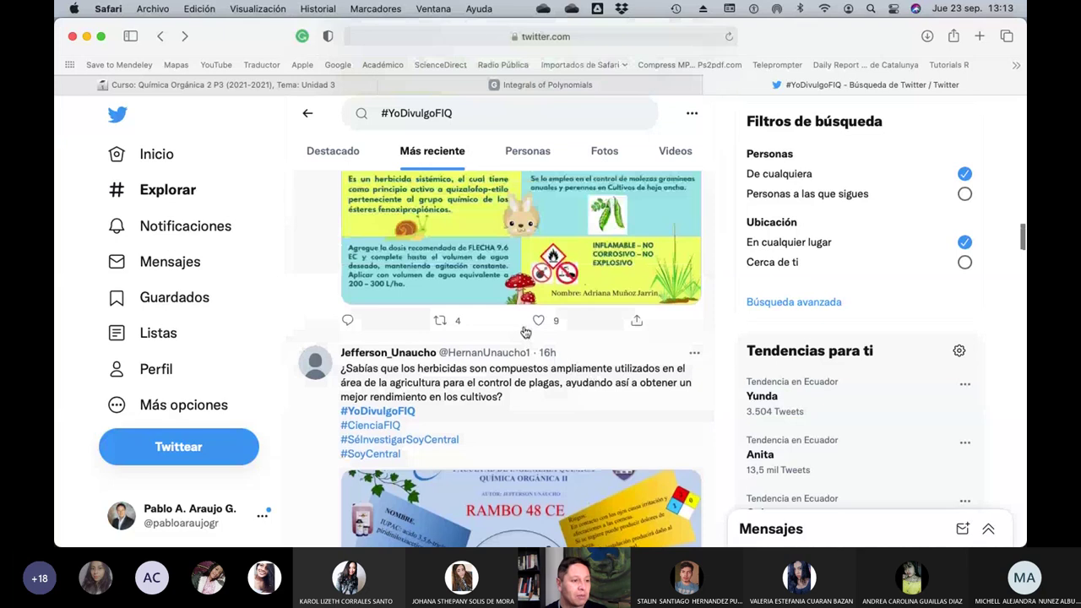
# Like the Feroz 400, Glifuron CS, Esteron 50D and Ecuamina 720 herbicide tweets in the #YoDivulgoFIQ results.
pyautogui.scroll(5, 526, 332)
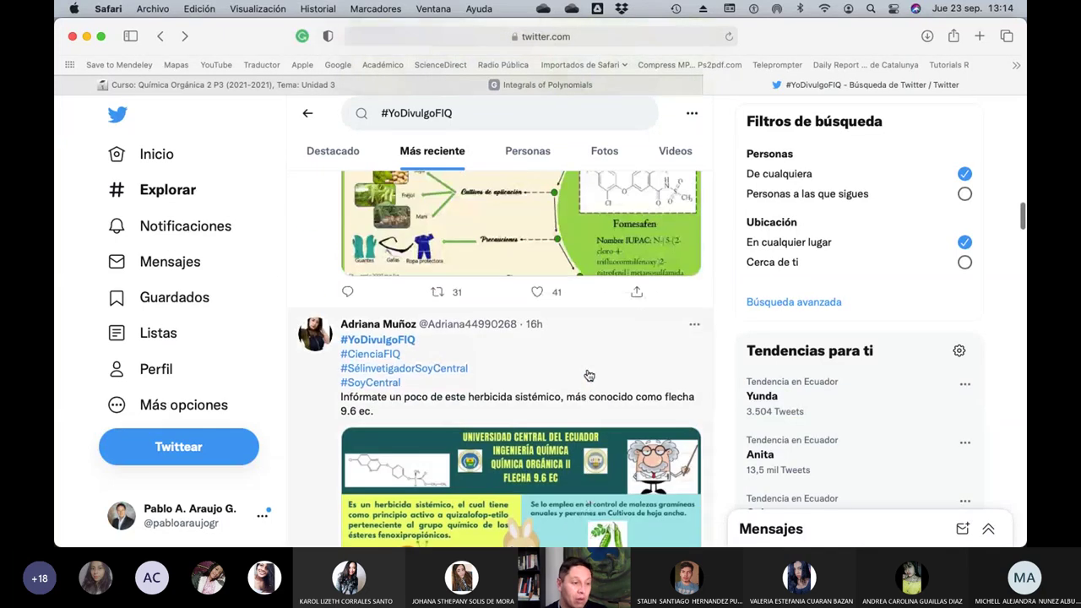
pyautogui.scroll(5, 607, 371)
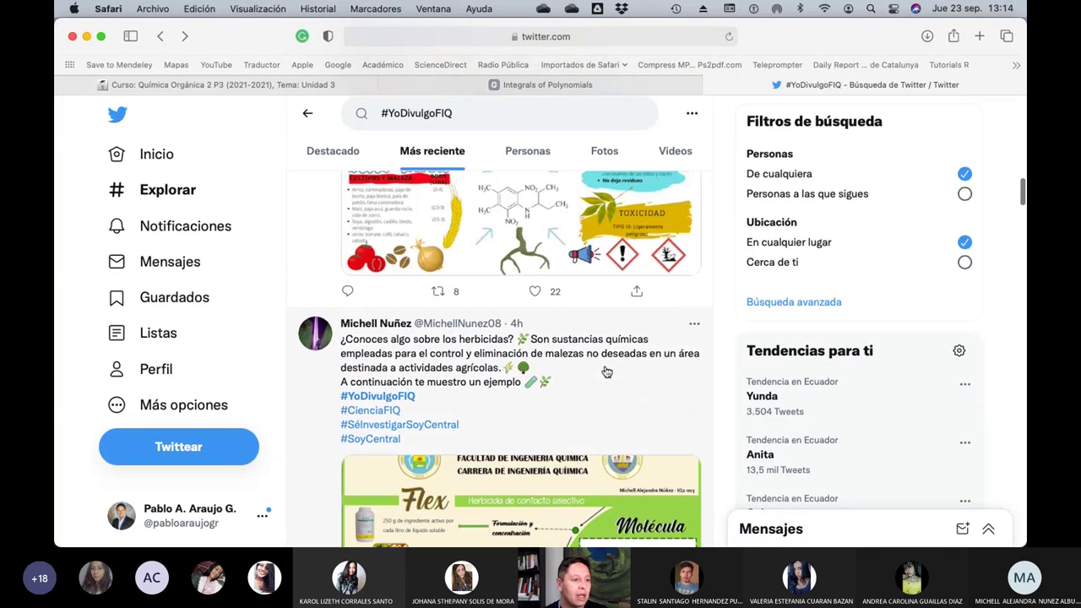
pyautogui.click(534, 290)
pyautogui.scroll(10, 625, 370)
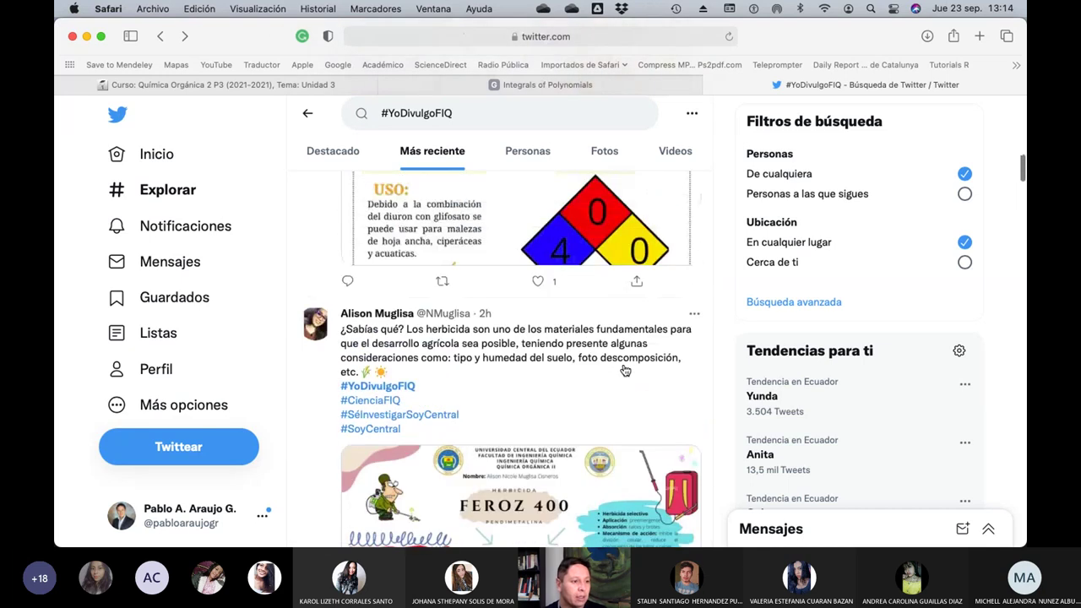
pyautogui.scroll(4, 540, 375)
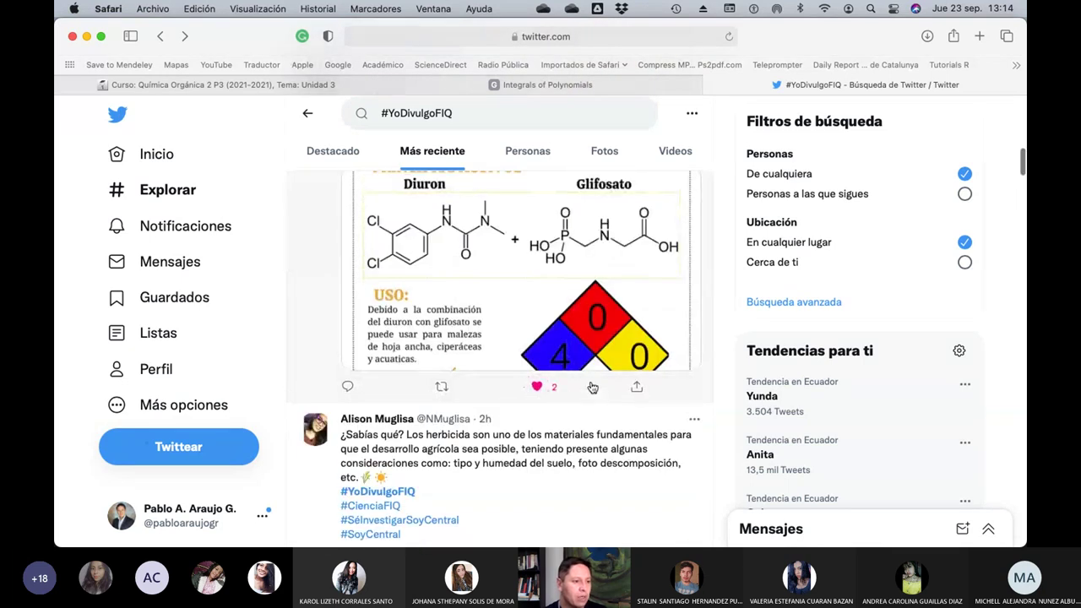
pyautogui.click(532, 294)
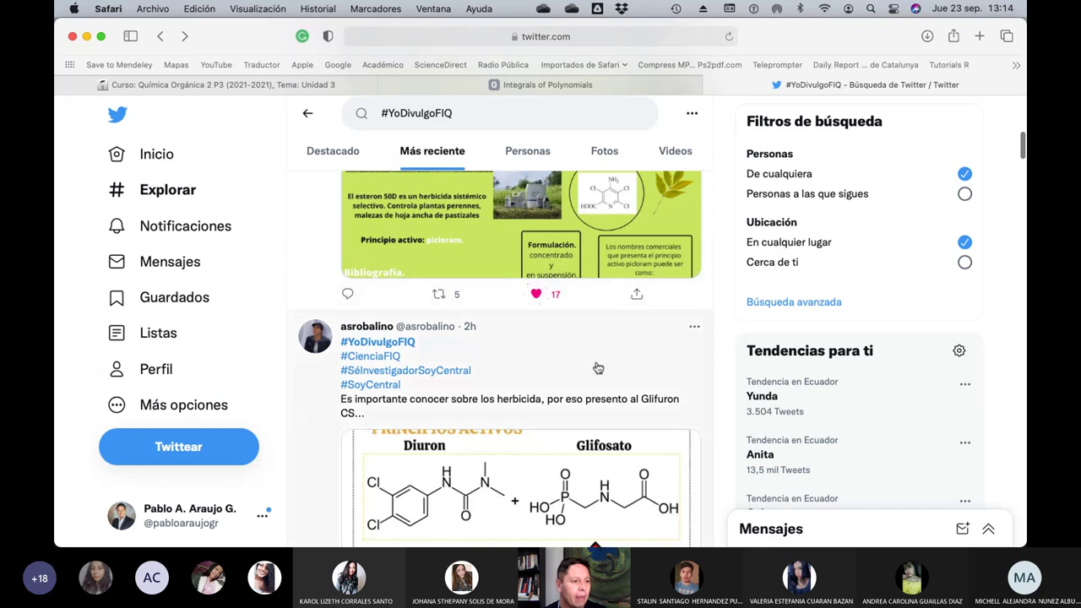
pyautogui.scroll(5, 591, 365)
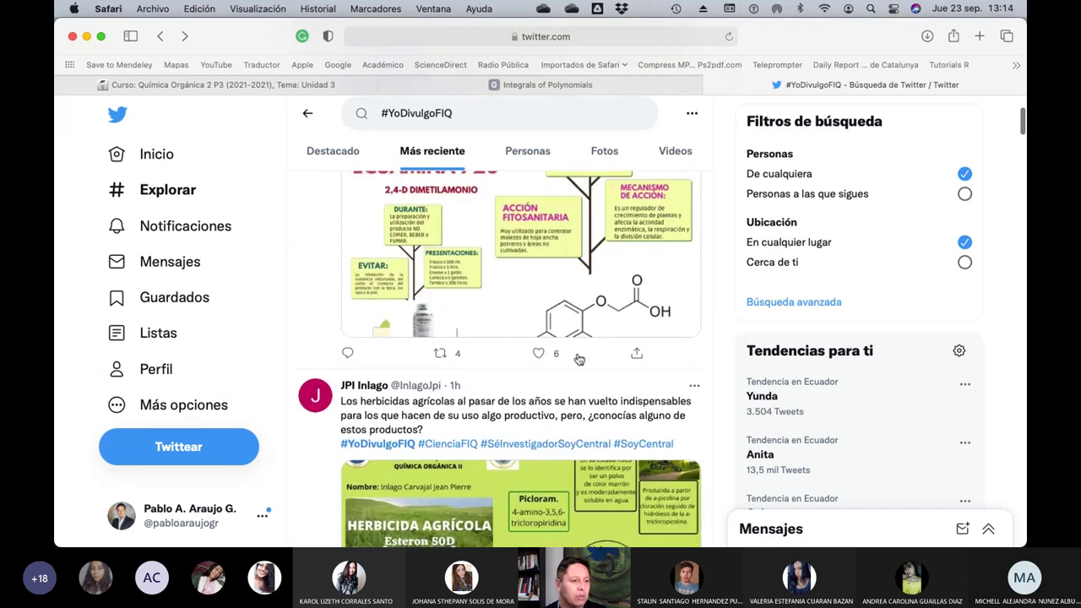
pyautogui.click(540, 354)
pyautogui.scroll(3, 580, 363)
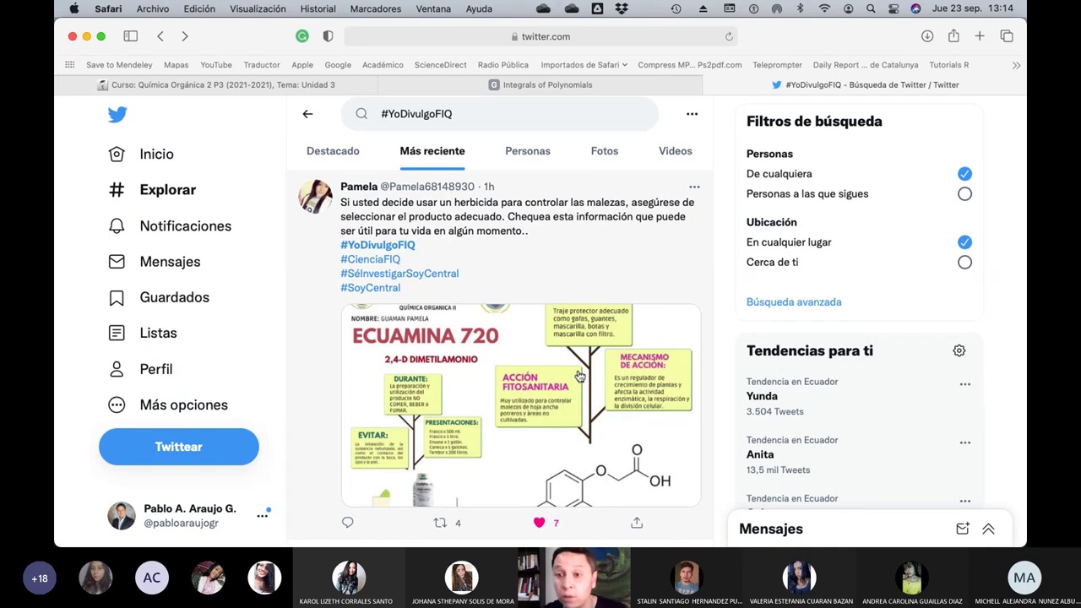
# Go to the account's own Twitter profile and open the statistics of the tweet about the monologue "La Venadita".
pyautogui.click(198, 372)
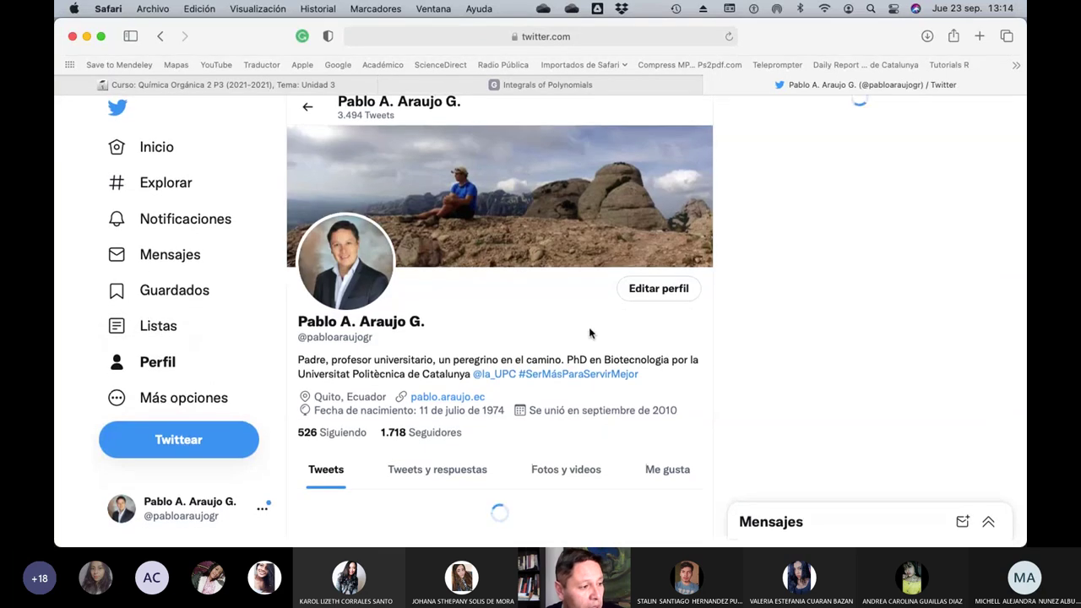
pyautogui.scroll(-10, 590, 332)
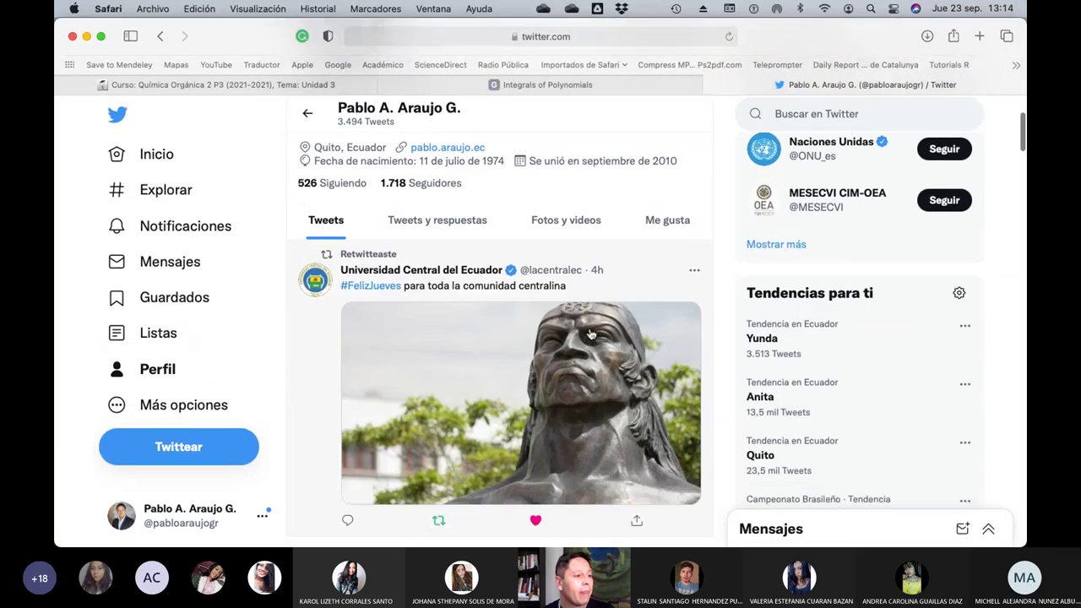
pyautogui.scroll(-10, 590, 333)
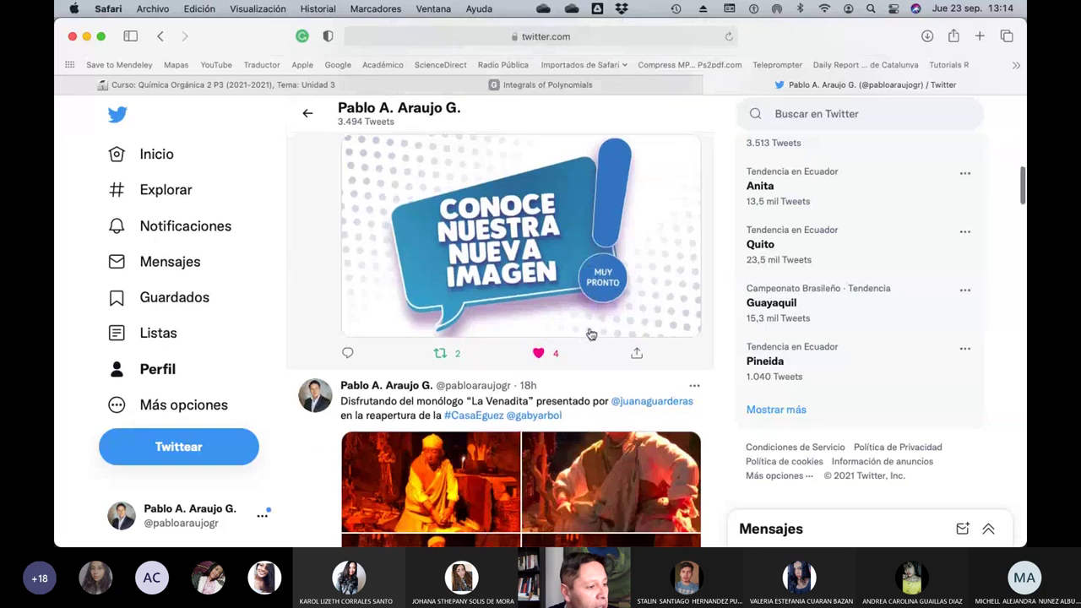
pyautogui.scroll(3, 592, 334)
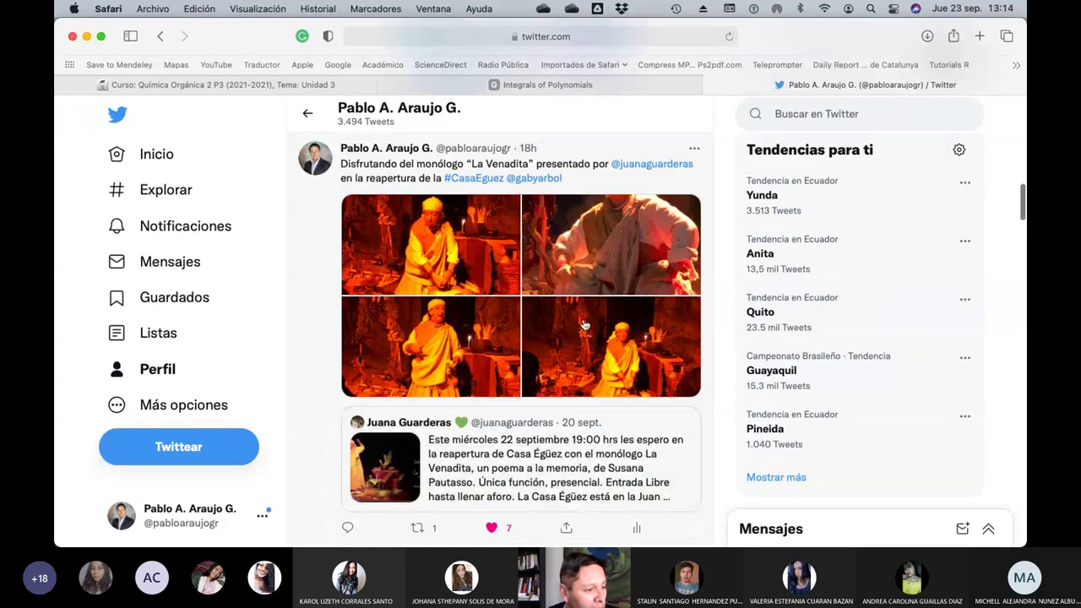
pyautogui.scroll(-3, 581, 338)
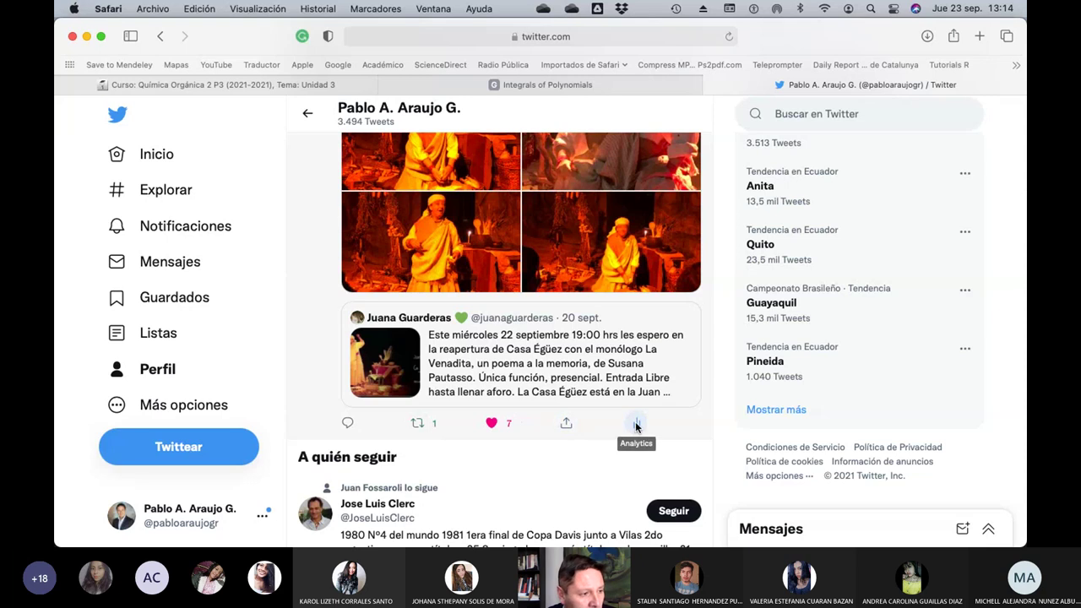
pyautogui.click(636, 424)
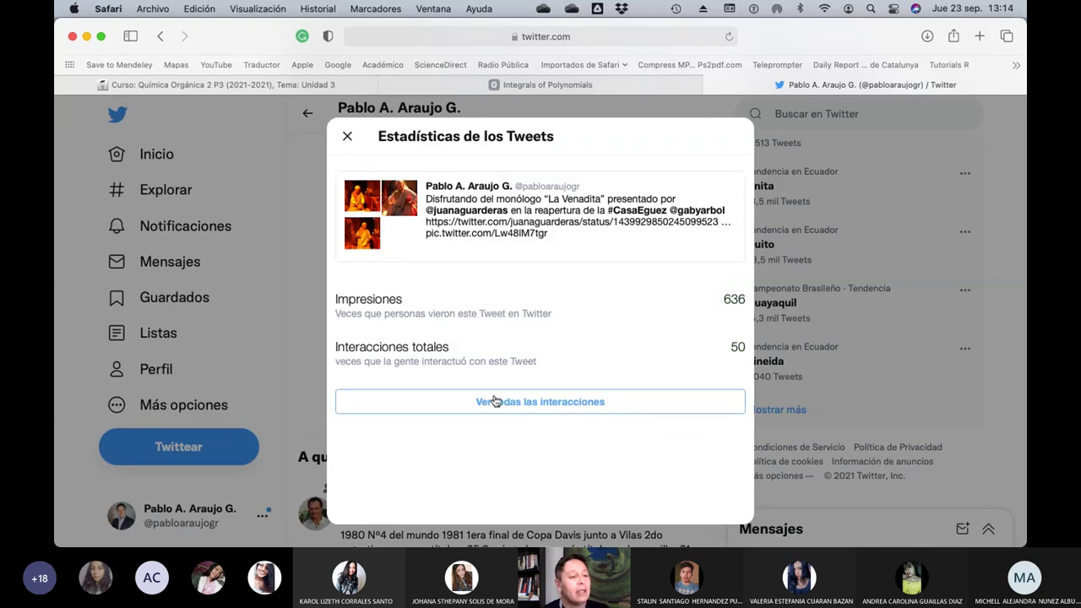
# Show all interactions for the "La Venadita" tweet, review the full breakdown, and close the statistics.
pyautogui.click(495, 400)
pyautogui.scroll(-2, 625, 380)
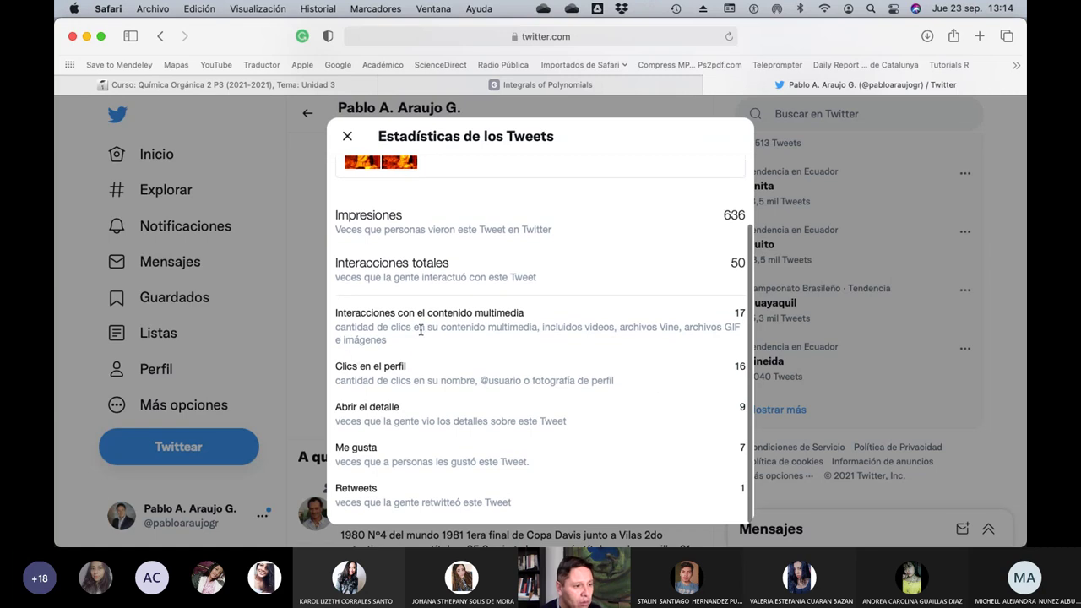
pyautogui.scroll(2, 421, 330)
pyautogui.scroll(-2, 378, 297)
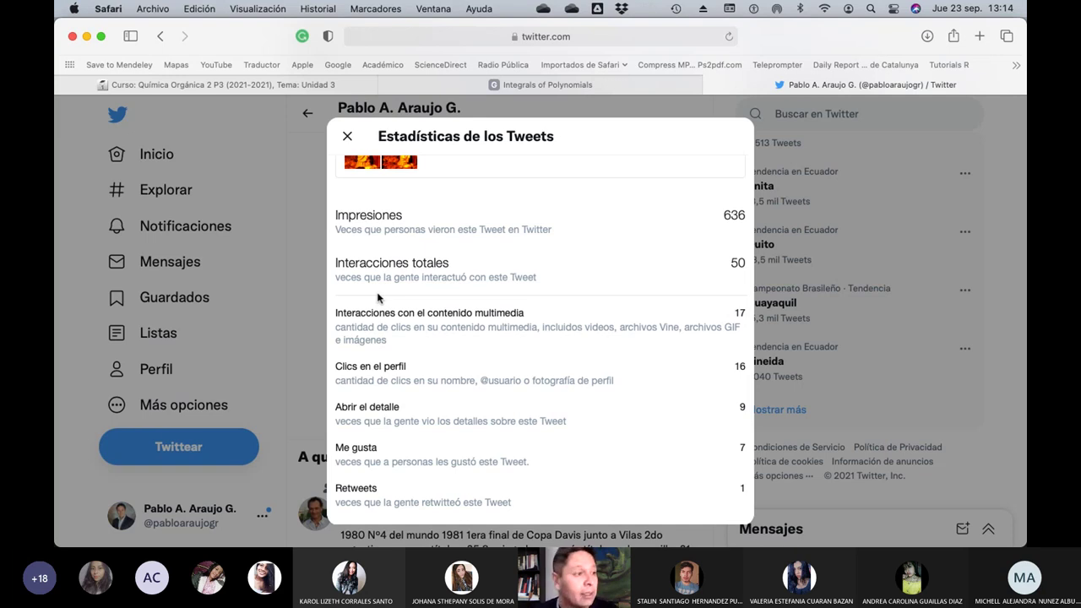
pyautogui.scroll(2, 378, 297)
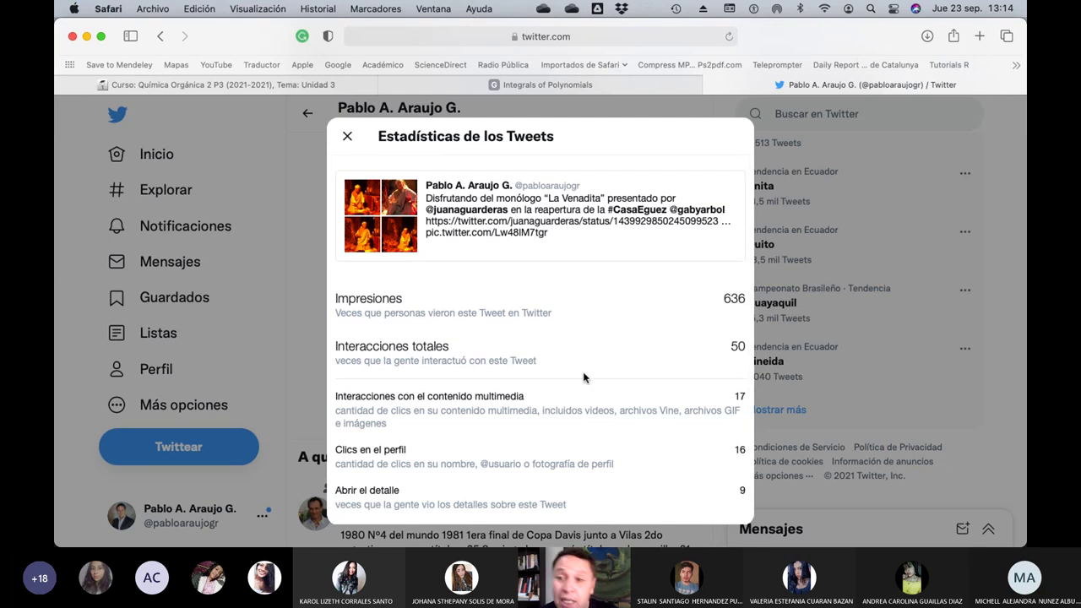
pyautogui.scroll(-2, 584, 377)
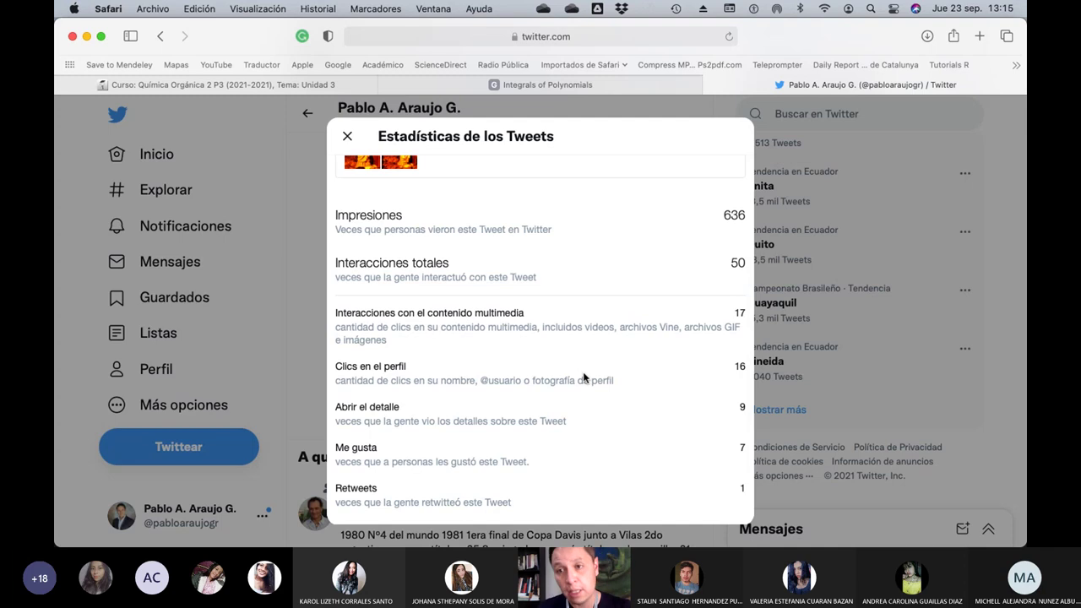
pyautogui.click(347, 137)
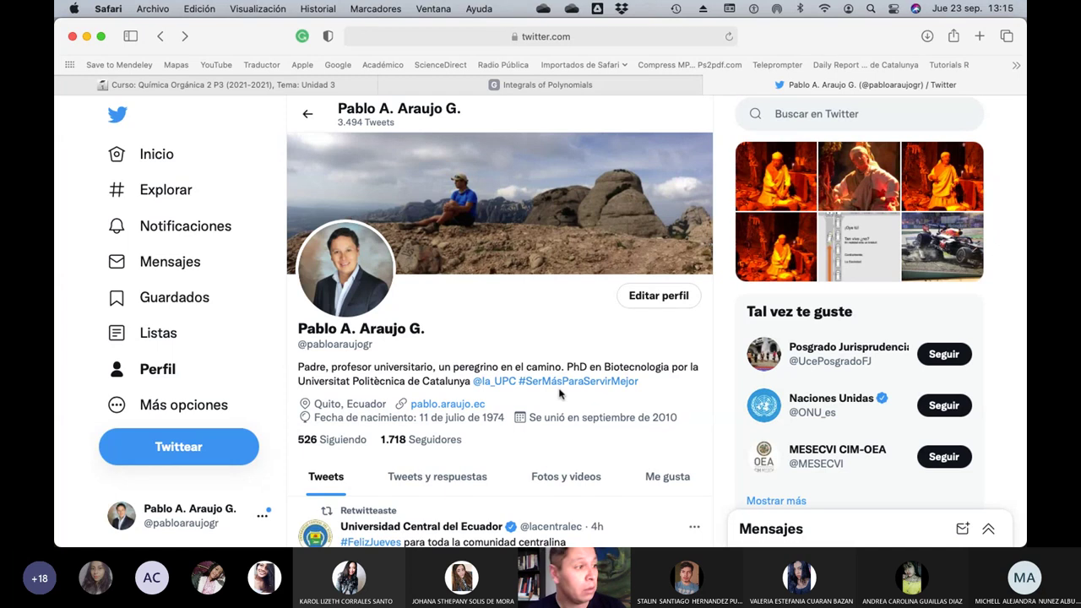
# Return to the Unidad 3 course page, switch to PowerPoint with the "13. Lípidos" presentation, and start its slide show.
pyautogui.click(207, 85)
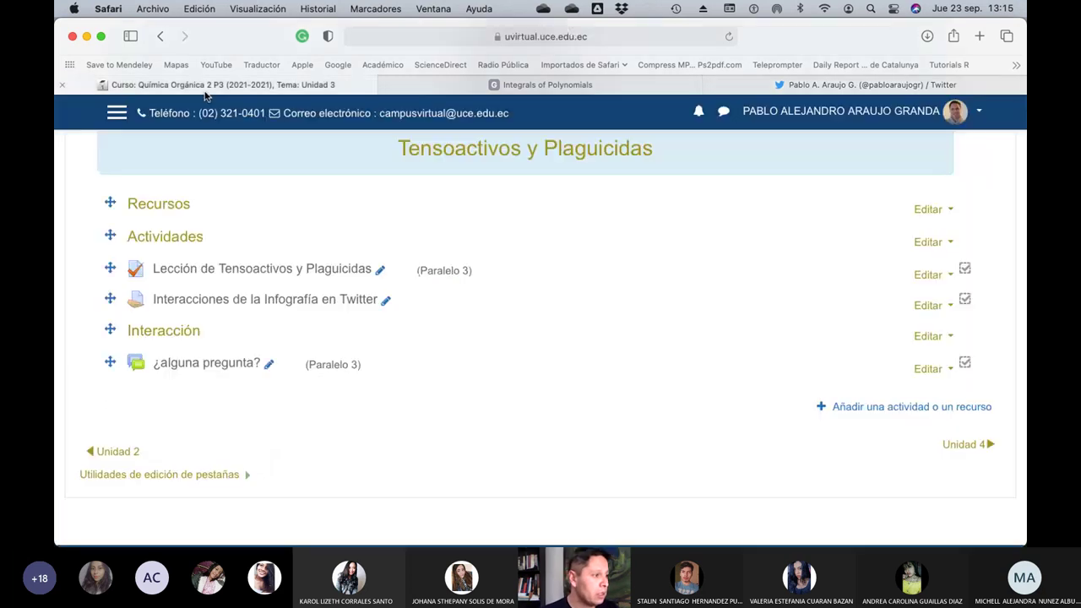
pyautogui.press('super+Tab')
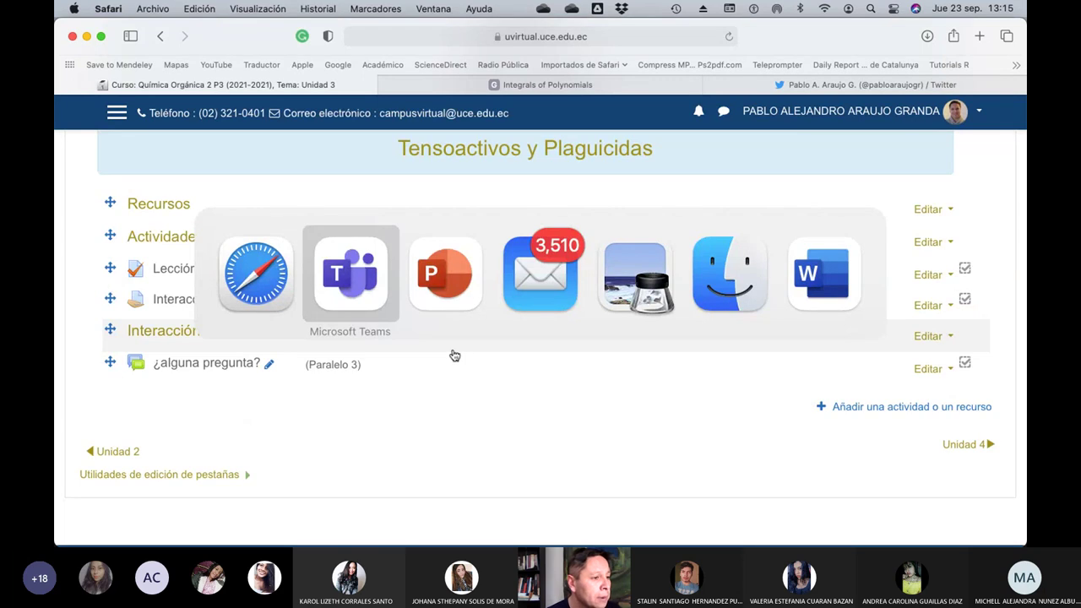
pyautogui.press('super+Tab')
pyautogui.press('super+Tab')
pyautogui.press('super+Tab')
pyautogui.press('super+Tab')
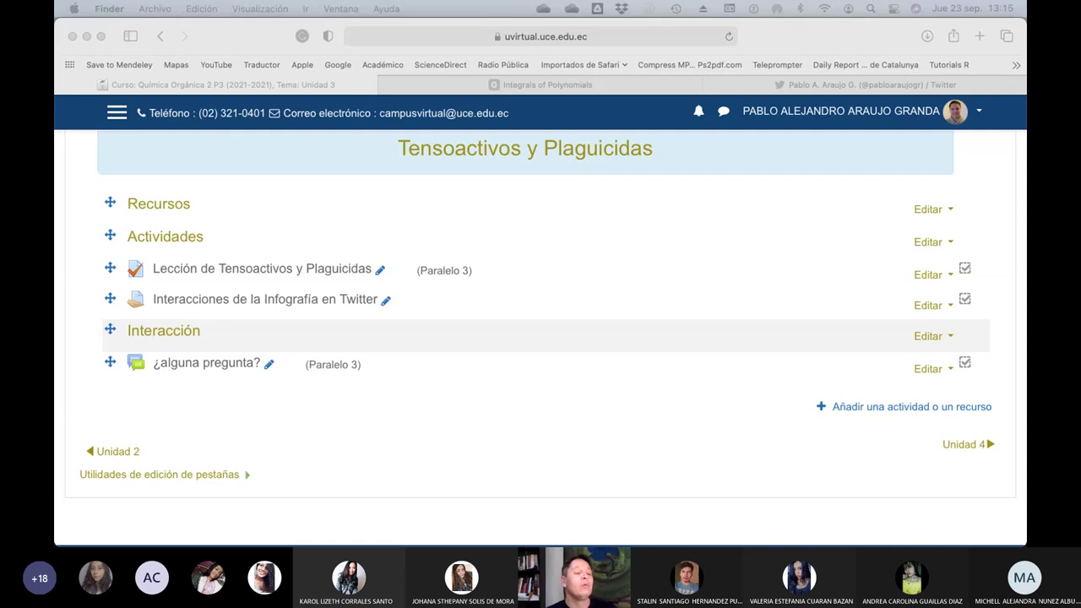
pyautogui.press('super+Tab')
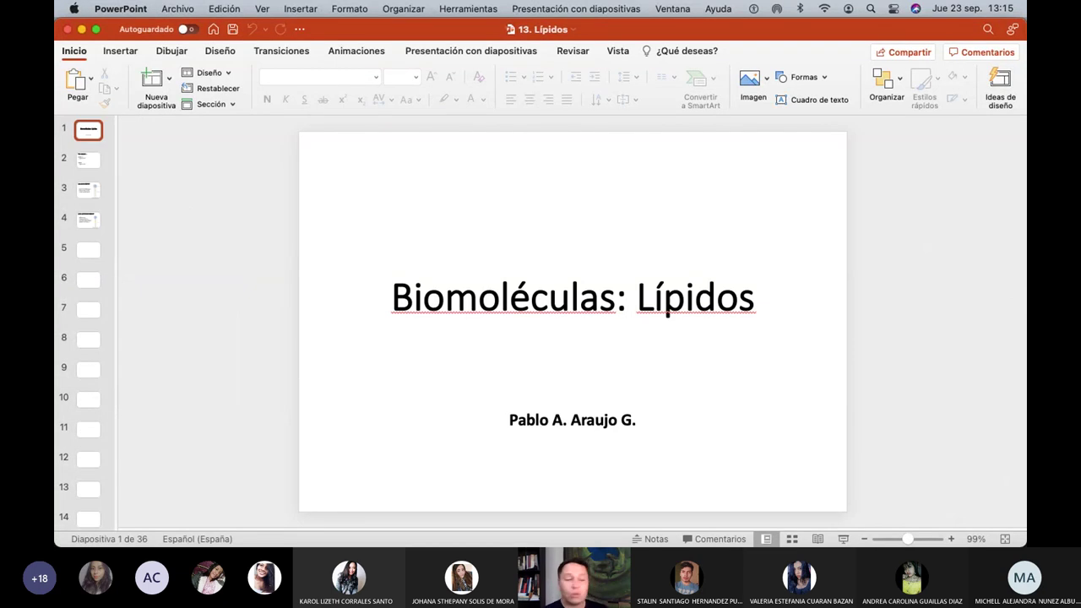
pyautogui.click(842, 538)
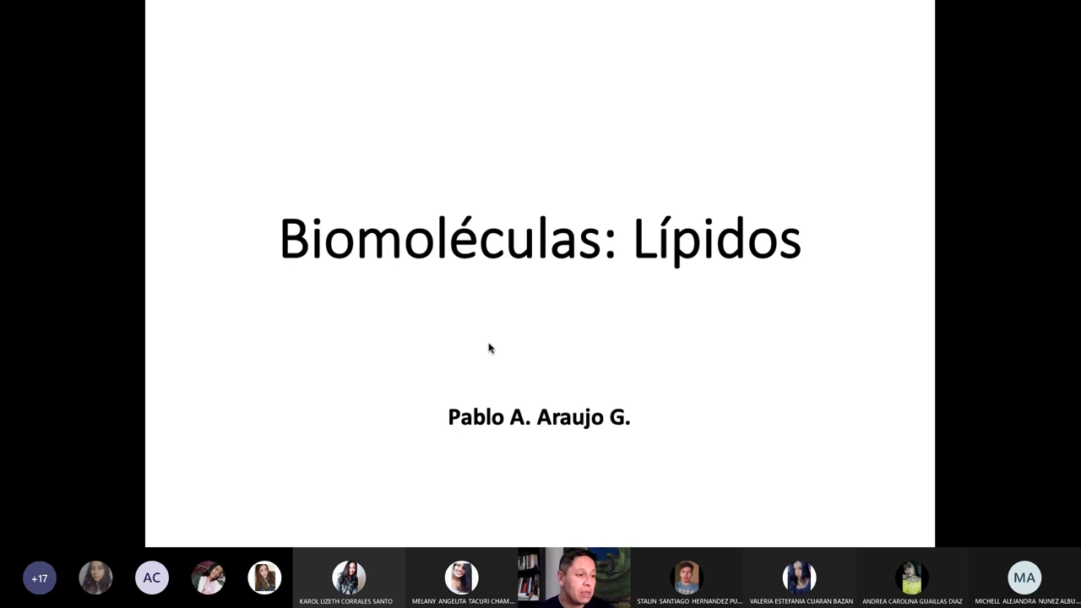
# Exit the slide show and switch to Mail to examine the message with the restructured schedule for the final summative exams.
pyautogui.press('Escape')
pyautogui.press('super+Tab')
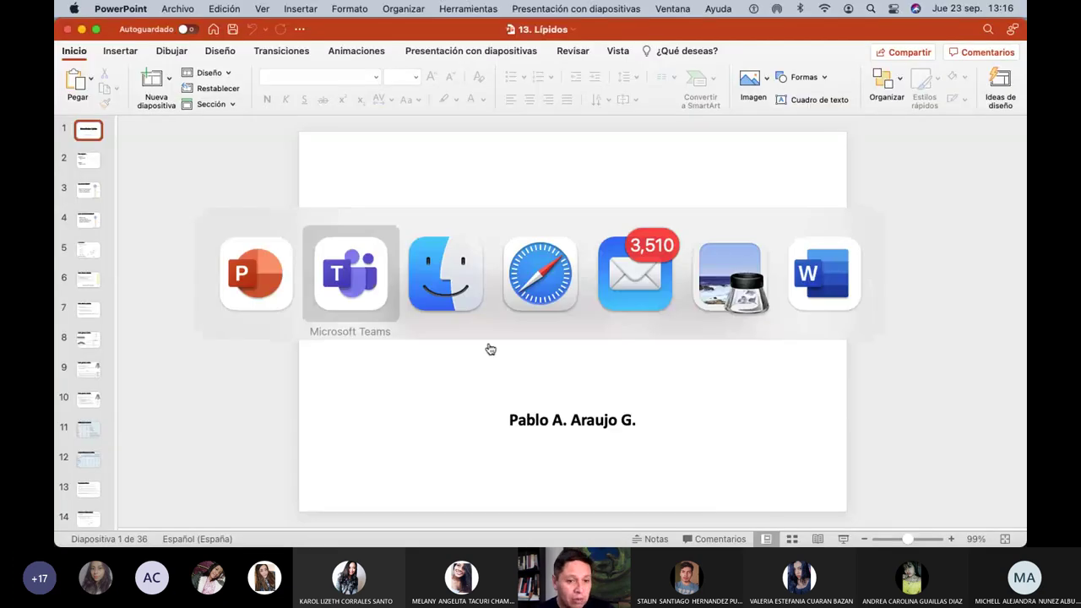
pyautogui.press('super+Tab')
pyautogui.press('super+Tab')
pyautogui.press('super+Tab')
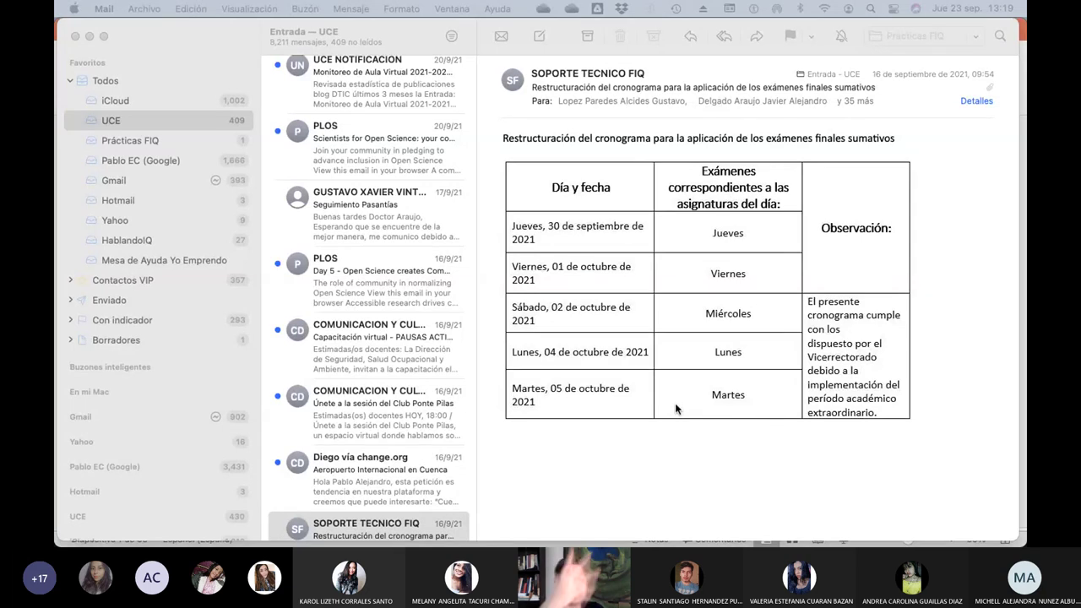
# Switch back to Safari and go to the Inicio section of the Química Orgánica 2 course.
pyautogui.press('super+Tab')
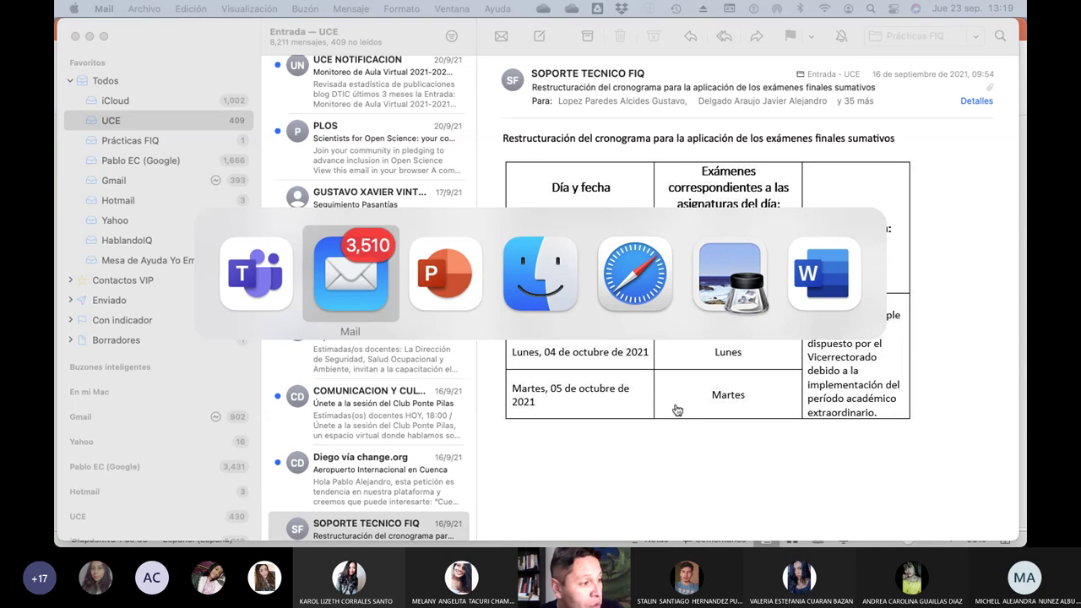
pyautogui.press('super+Tab')
pyautogui.press('super+Tab')
pyautogui.press('super+Tab')
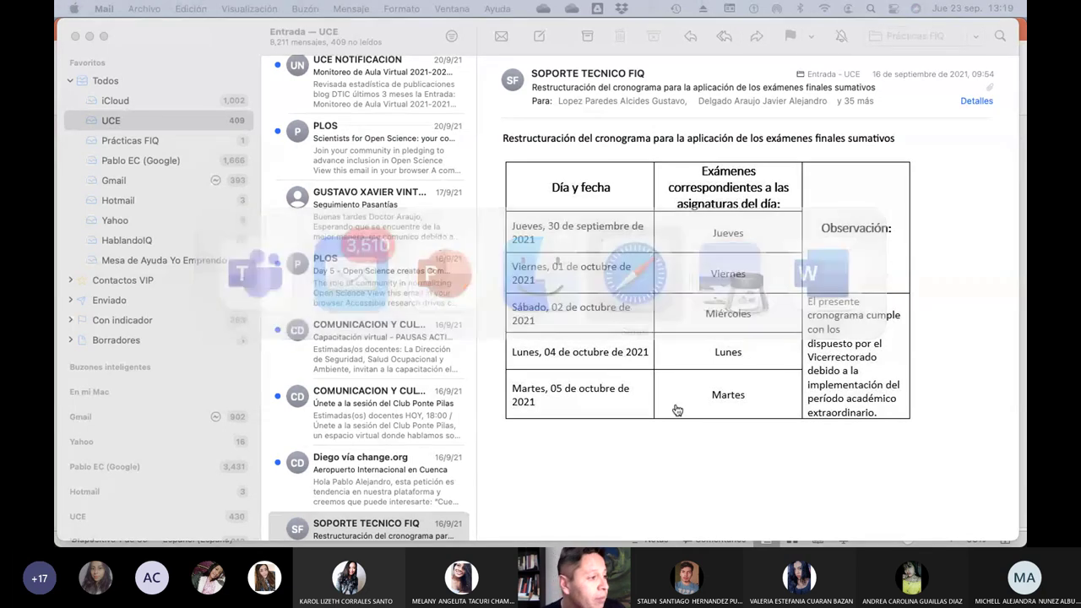
pyautogui.scroll(5, 442, 316)
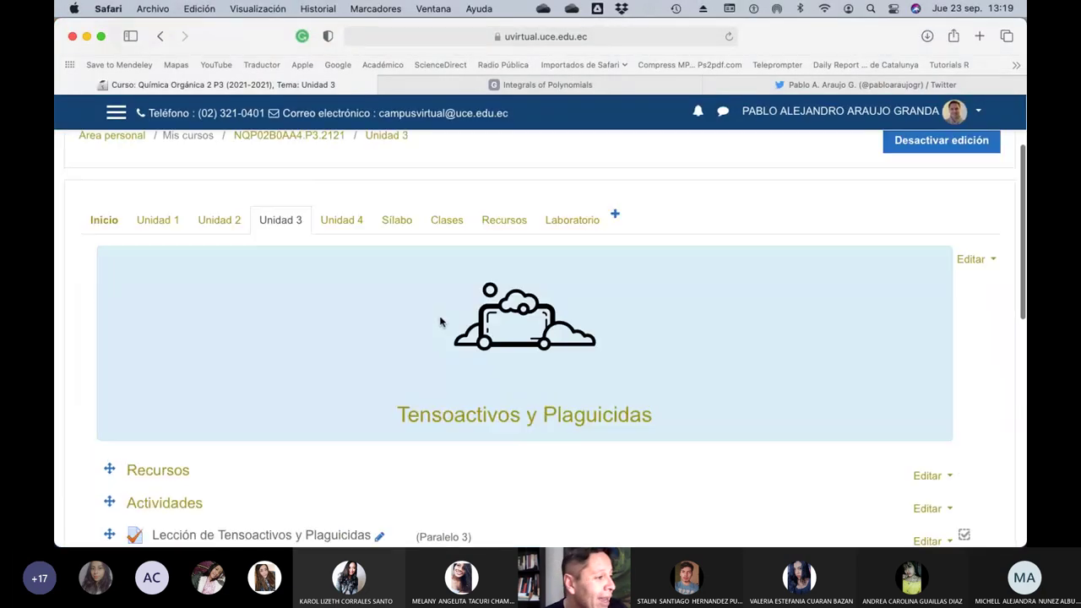
pyautogui.click(93, 221)
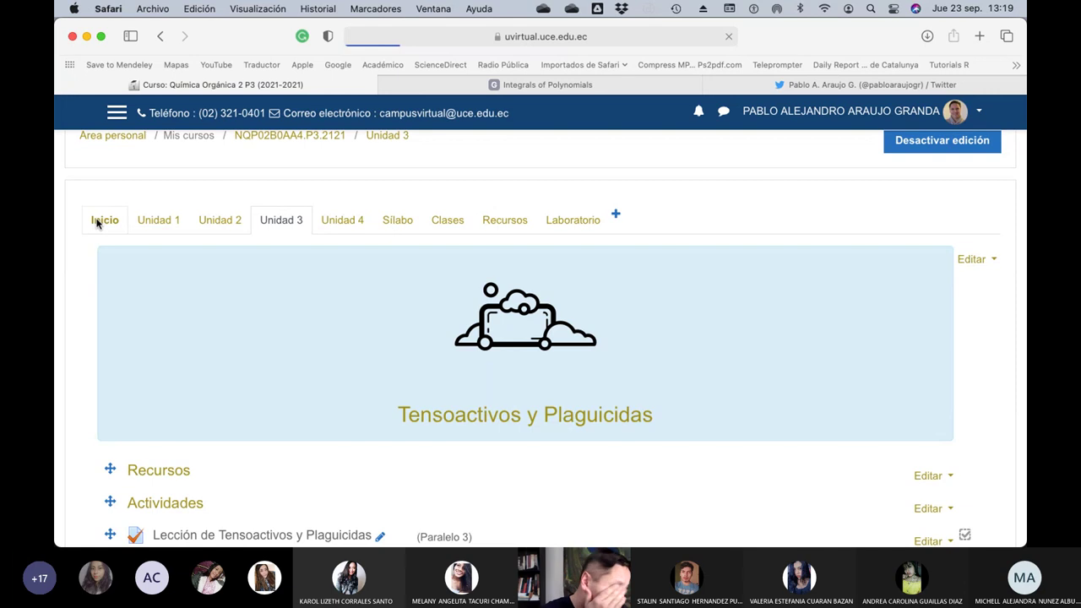
# Open the settings of the hidden poll "¿cuándo rendimos el examen final de la Química Orgánica 2?" and expand all its sections.
pyautogui.scroll(-10, 408, 435)
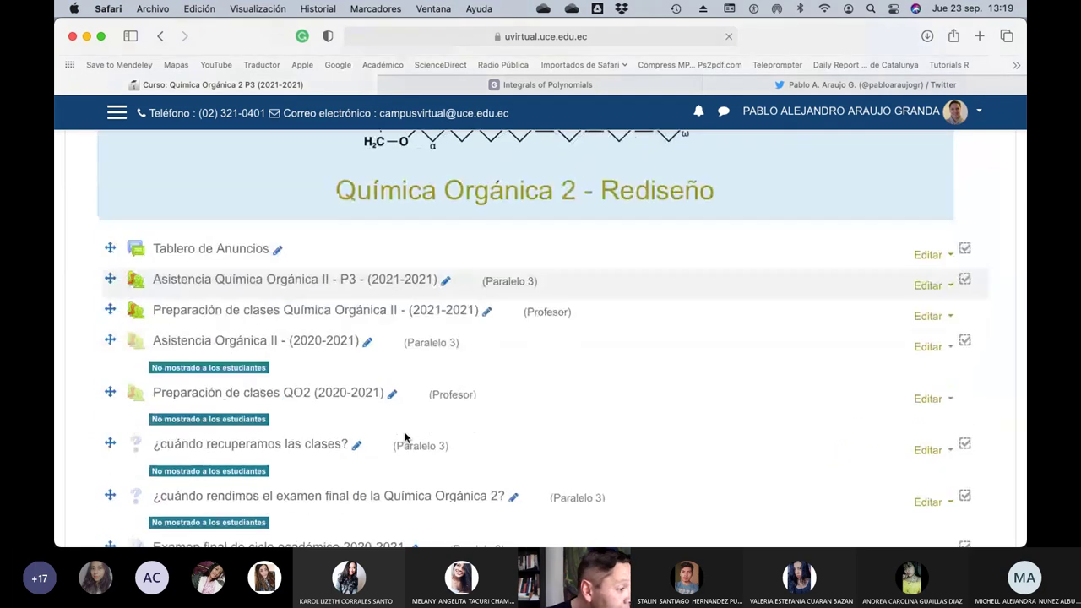
pyautogui.scroll(-1, 410, 438)
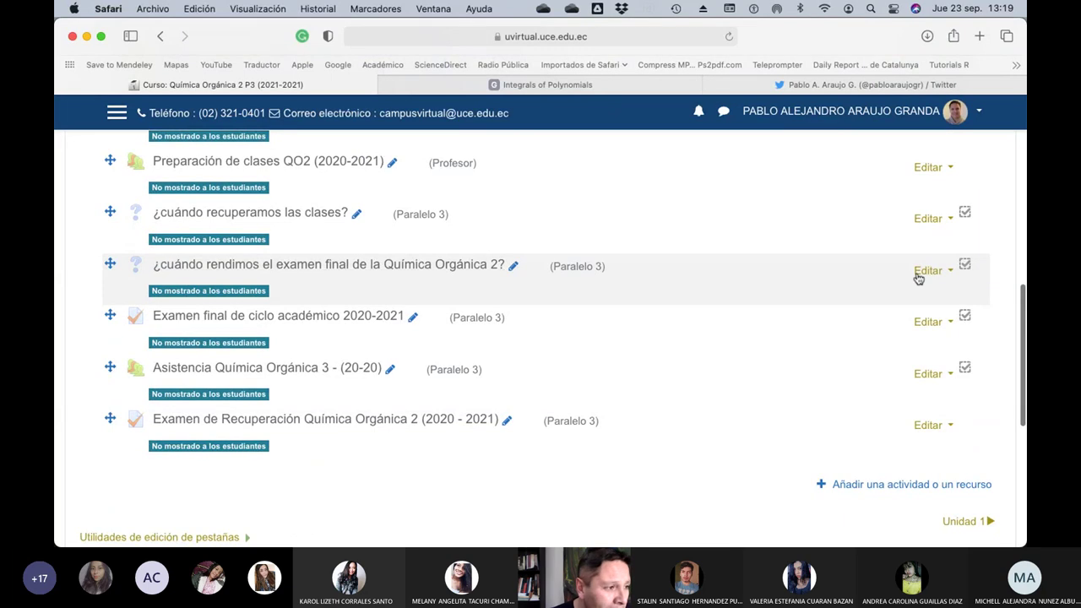
pyautogui.click(952, 273)
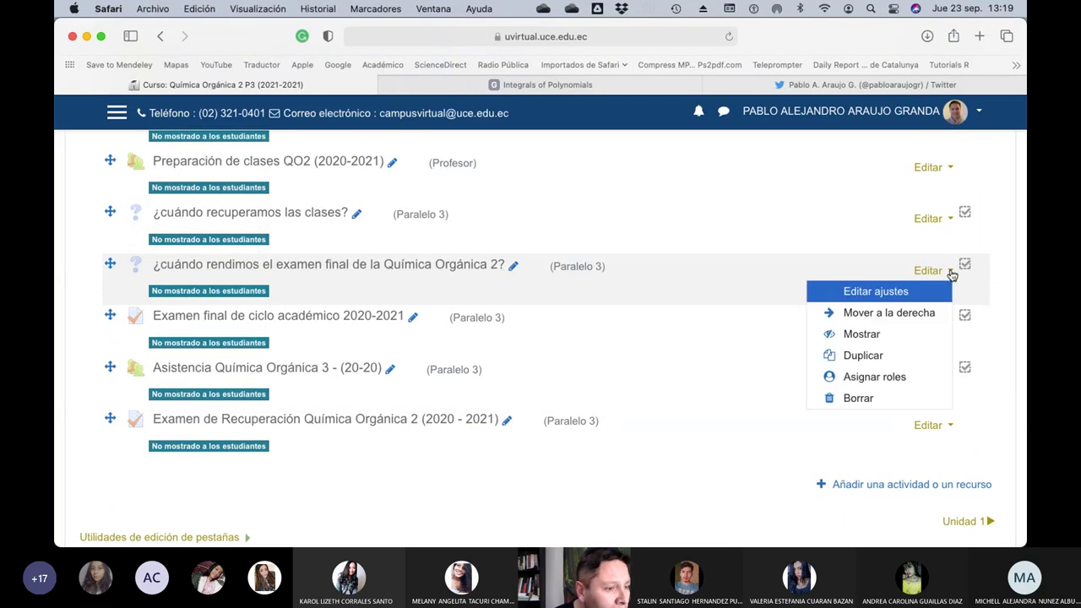
pyautogui.click(876, 290)
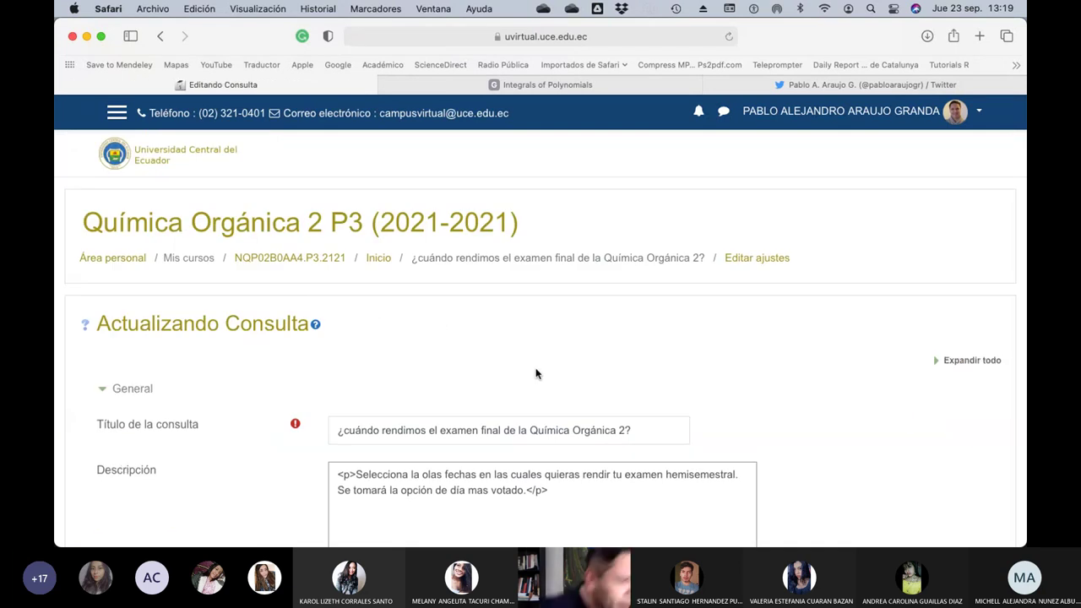
pyautogui.click(936, 364)
pyautogui.scroll(-5, 642, 360)
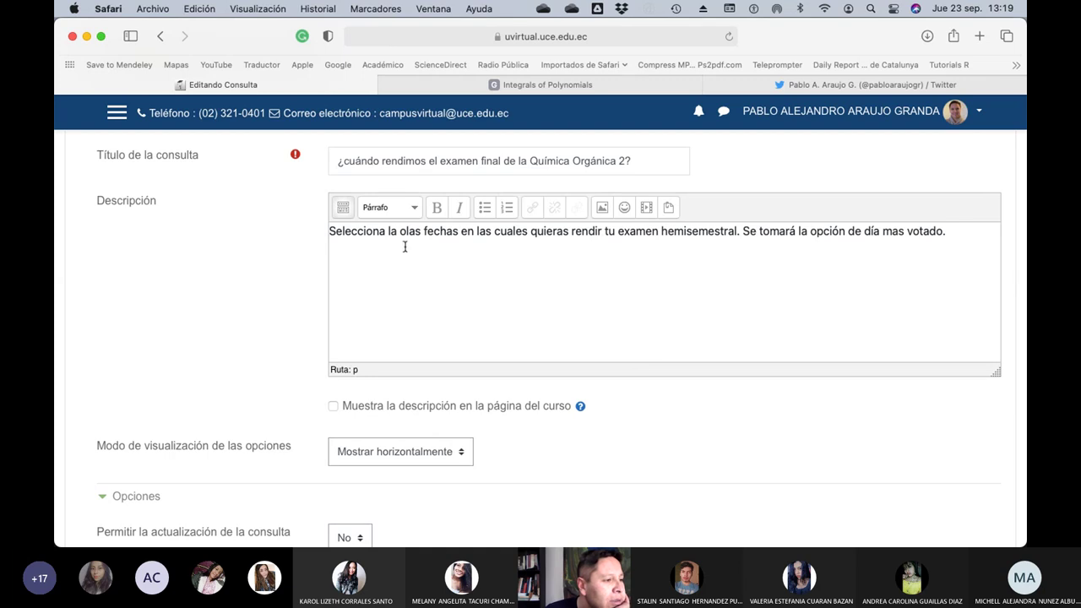
# Correct the poll description by splitting "olas" into "o las" and replacing "quieras" with "quisieras".
pyautogui.click(402, 233)
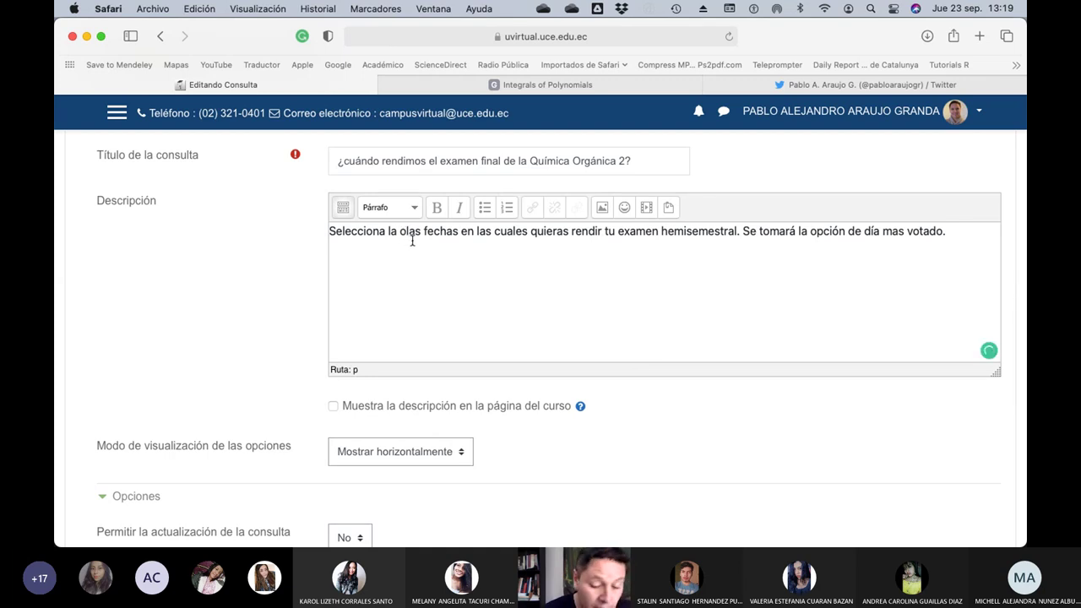
pyautogui.press('Right')
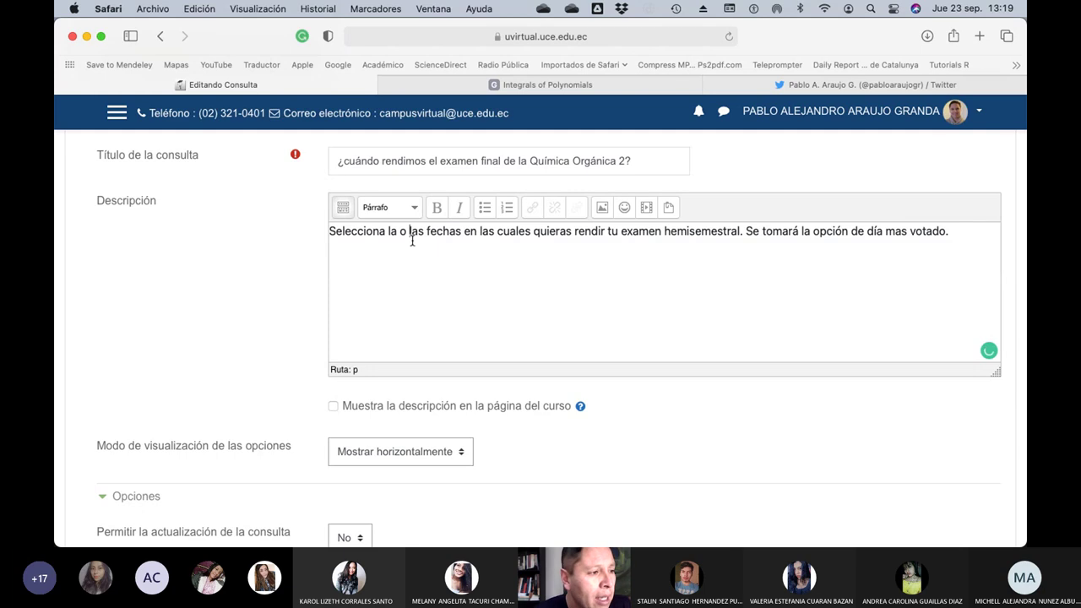
pyautogui.scroll(3, 413, 244)
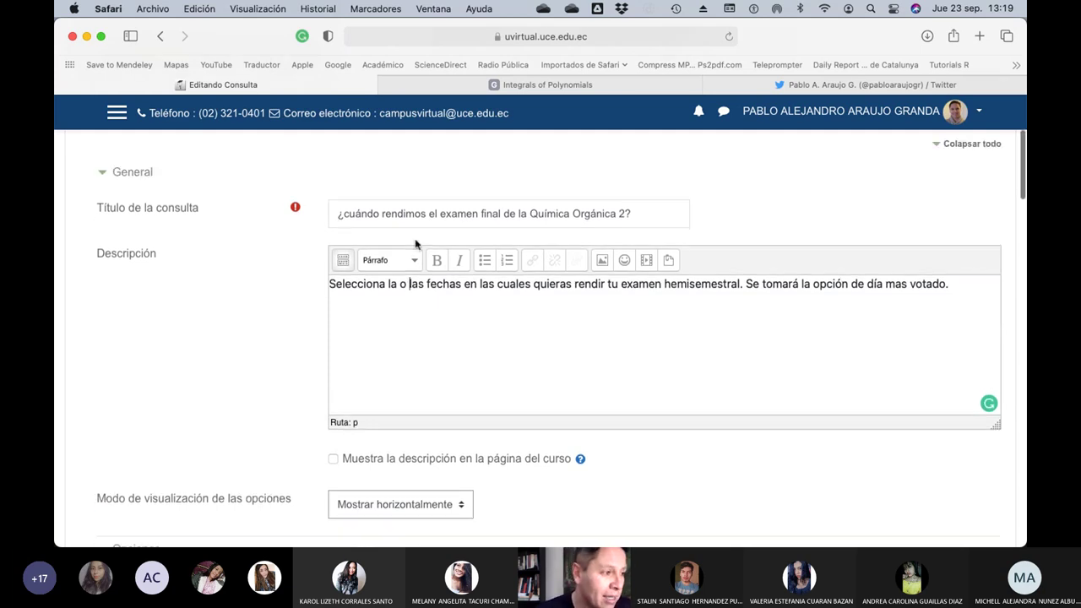
pyautogui.moveTo(571, 353); pyautogui.dragTo(583, 375)
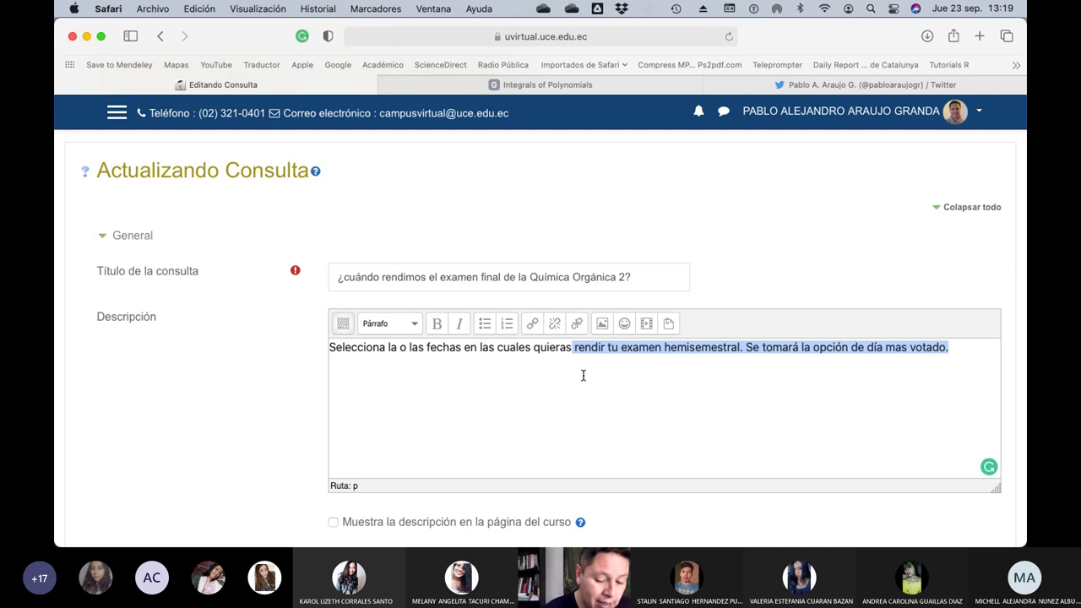
pyautogui.press('Left')
pyautogui.press('BackSpace')
pyautogui.press('BackSpace')
pyautogui.press('BackSpace')
pyautogui.press('BackSpace')
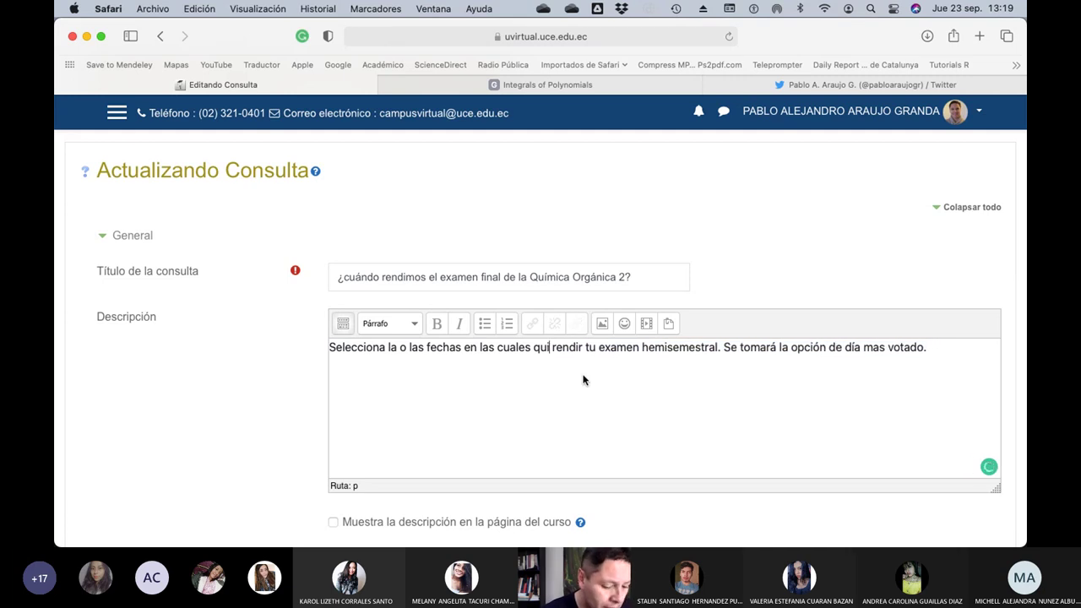
pyautogui.write('sieras')
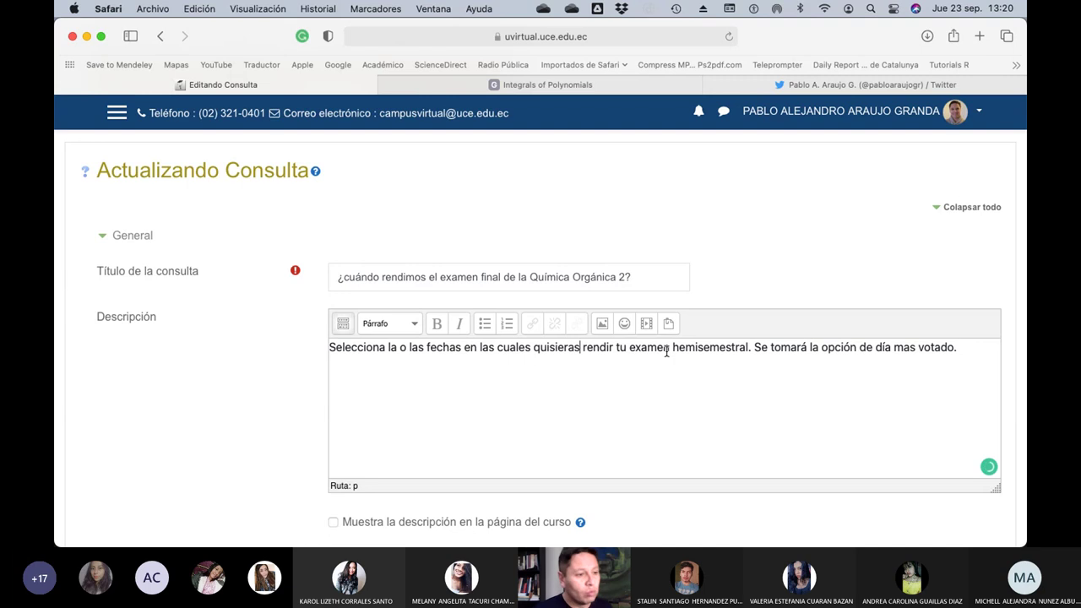
# Add "(sumativo)" after the word "hemisemestral" in the poll description.
pyautogui.moveTo(672, 347); pyautogui.dragTo(749, 350)
pyautogui.press('Right')
pyautogui.write('(s')
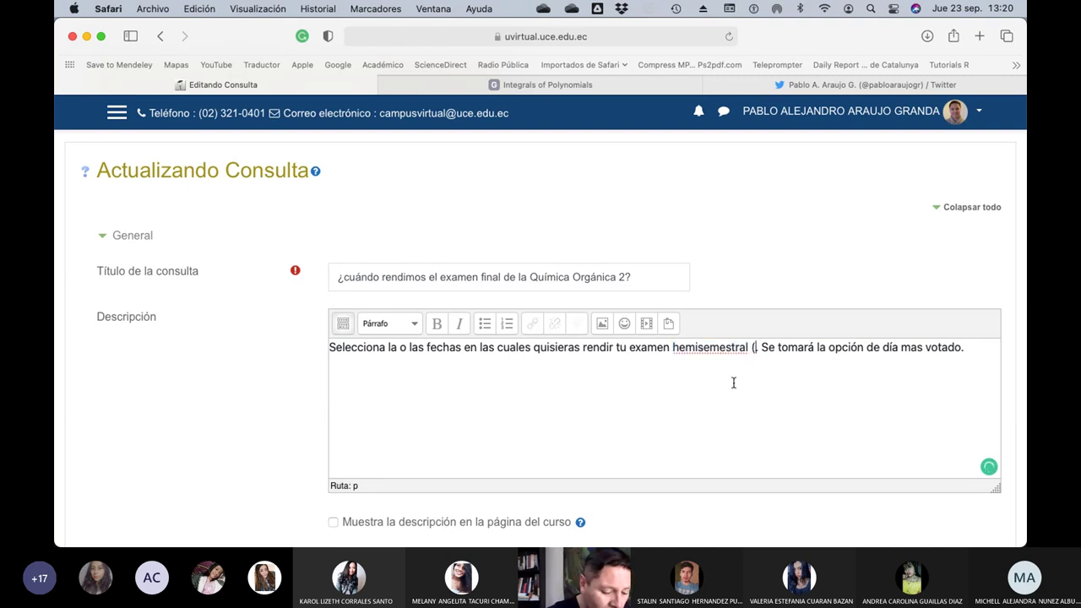
pyautogui.write('umativo')
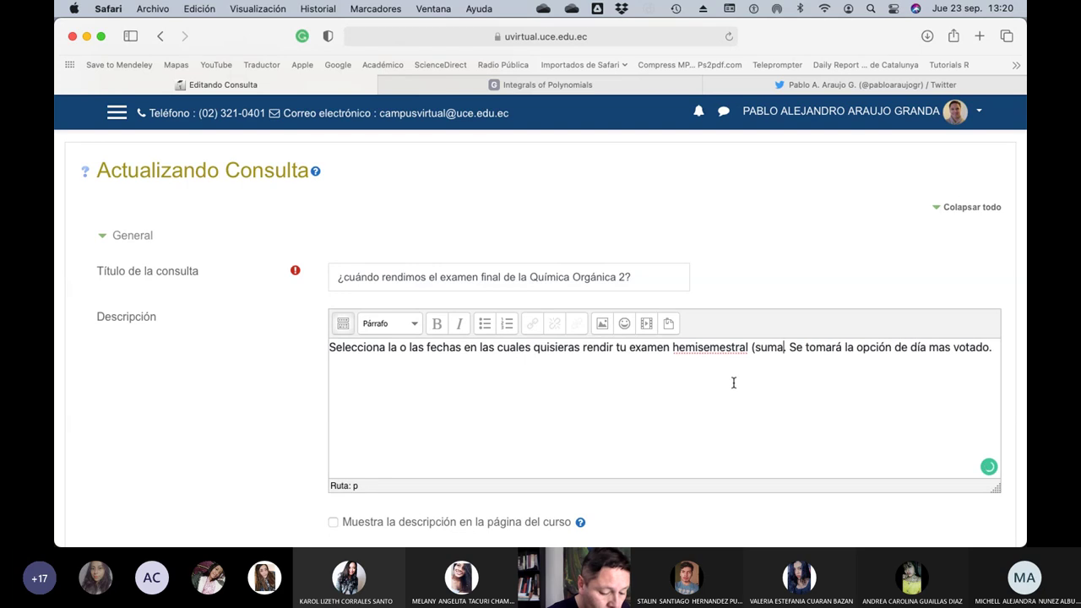
pyautogui.write(')')
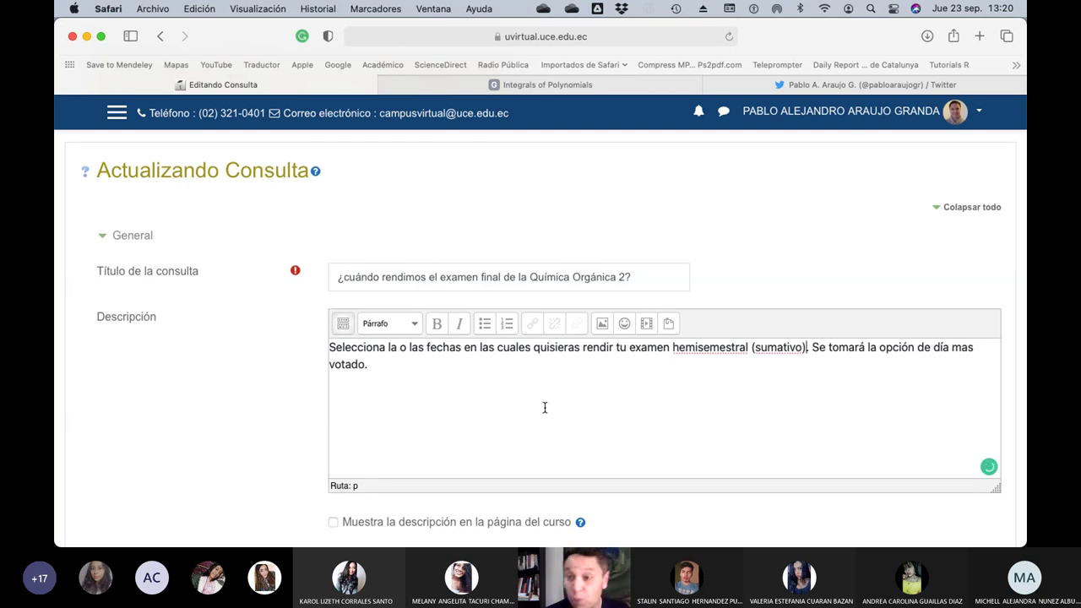
# Check the exam schedule message in Mail and replace Opción 1 in the Safari poll form with "Jueves 30.09.21 a las 13h00".
pyautogui.scroll(-8, 545, 408)
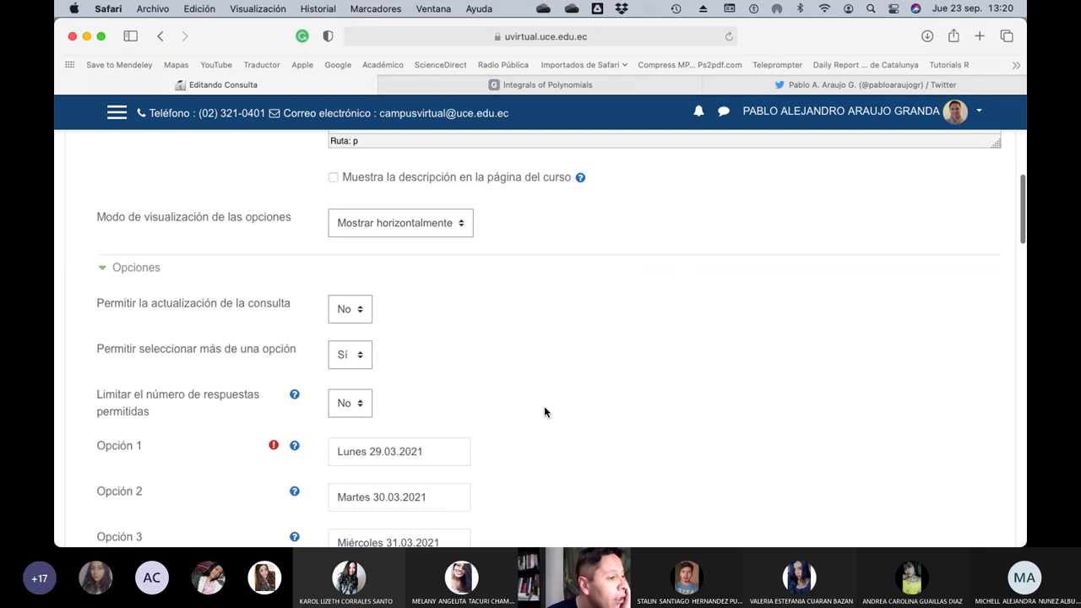
pyautogui.scroll(-2, 547, 410)
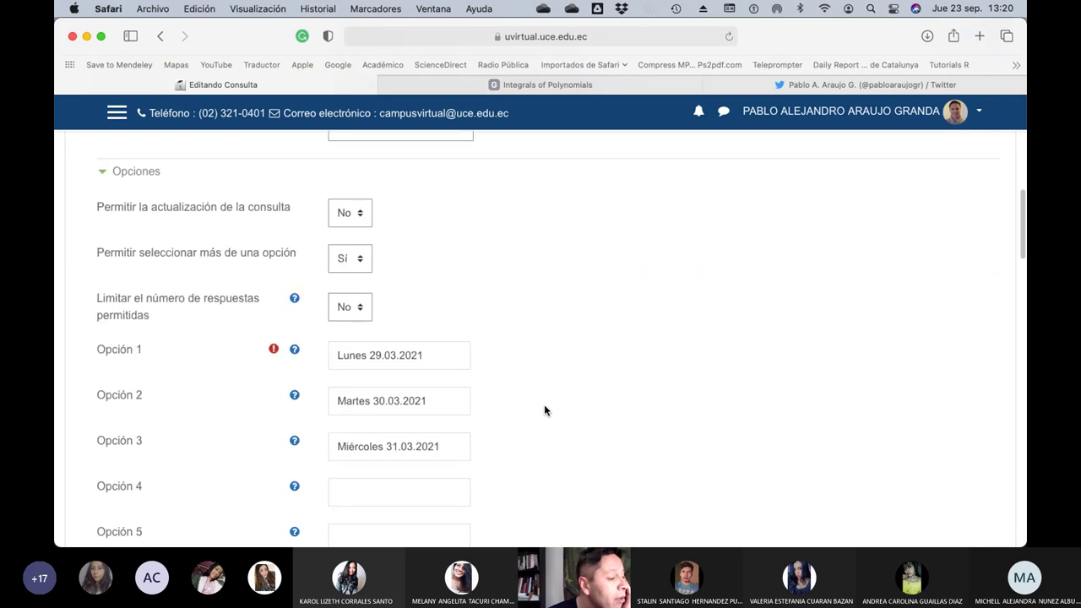
pyautogui.press('super+Tab')
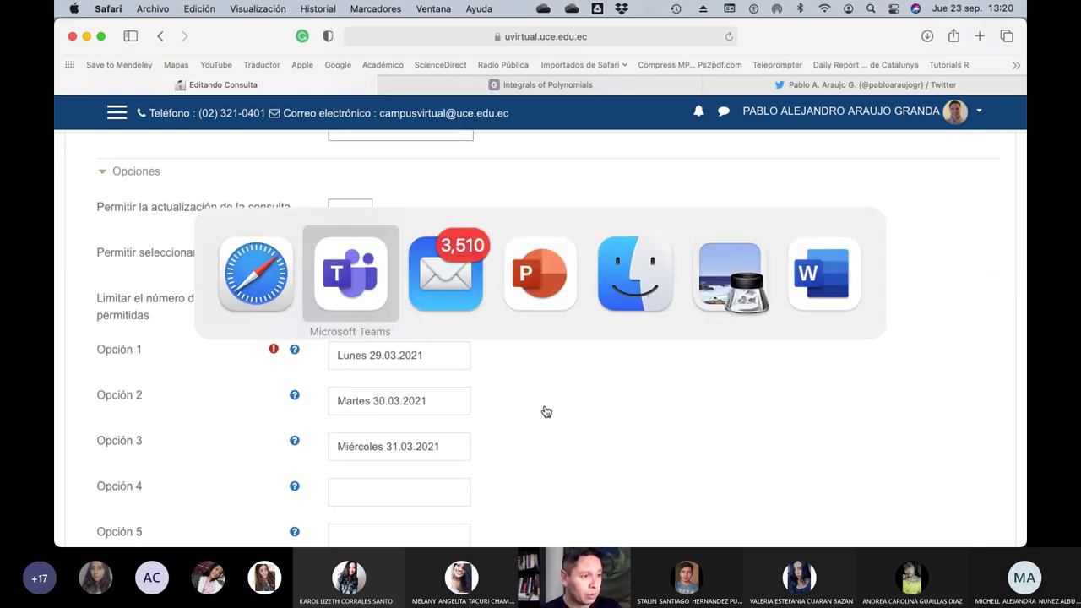
pyautogui.press('super+Tab')
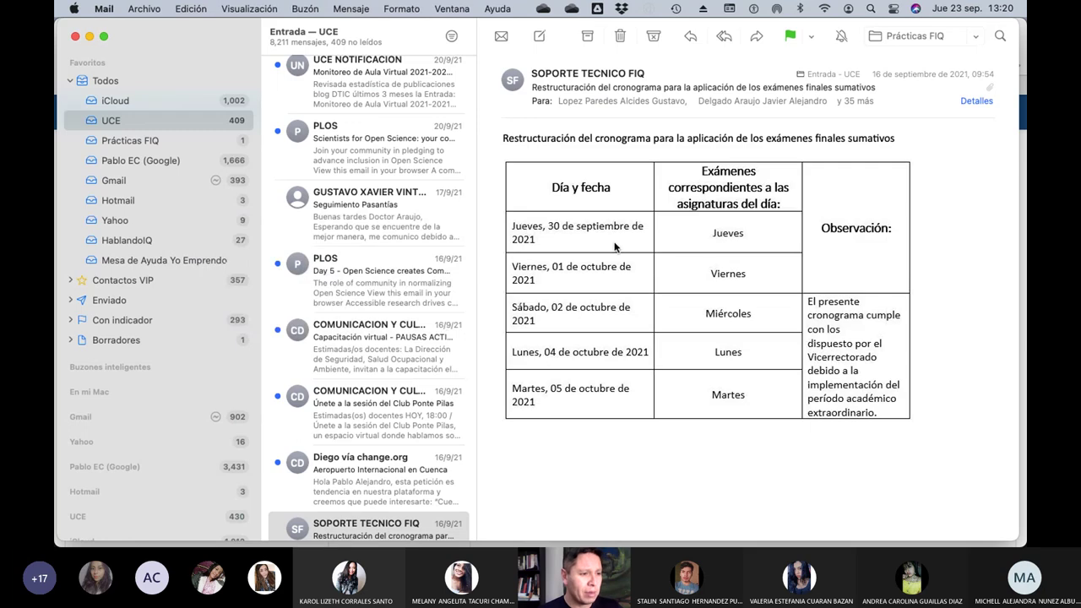
pyautogui.press('super+Tab')
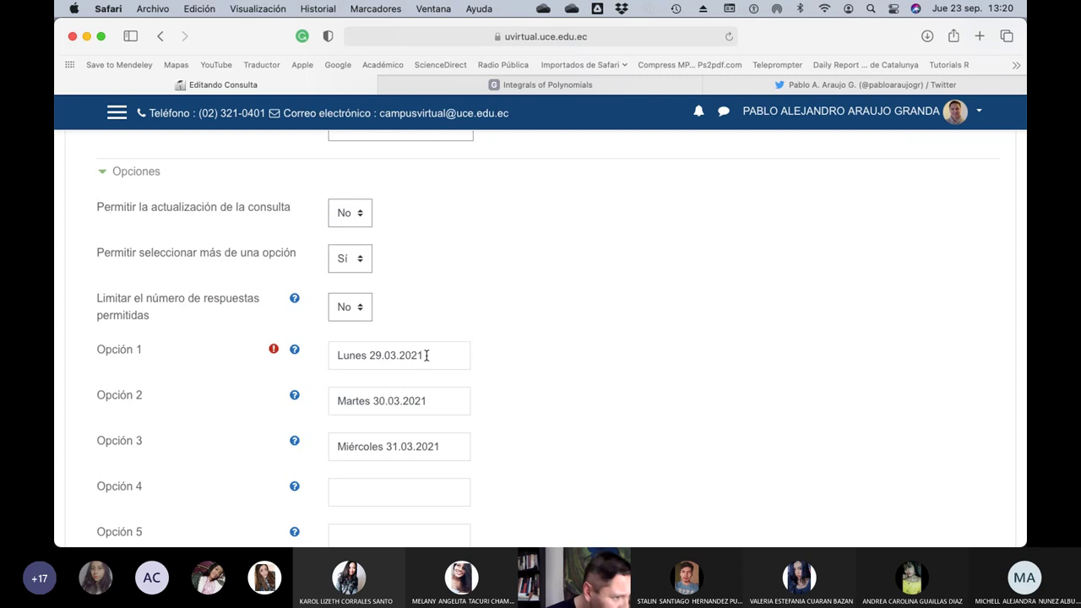
pyautogui.moveTo(426, 356); pyautogui.dragTo(321, 351)
pyautogui.write('Jueves')
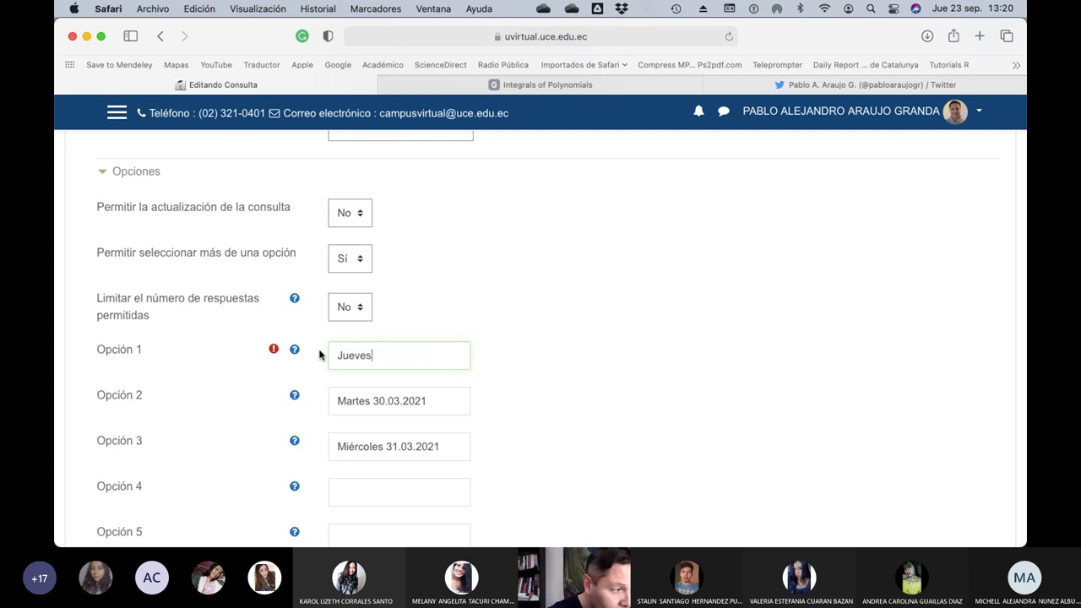
pyautogui.write(' 30.')
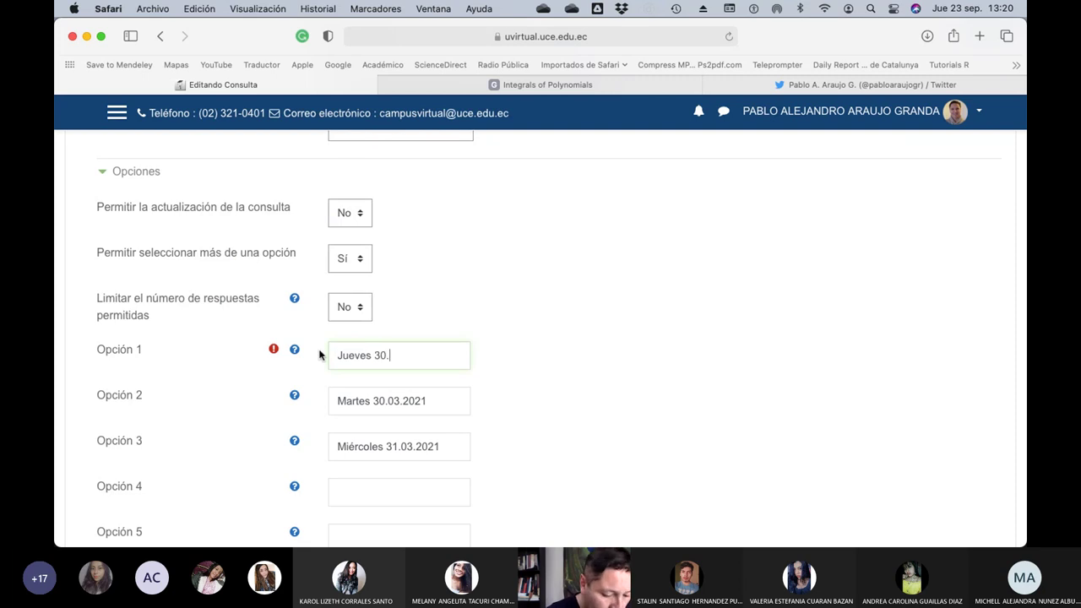
pyautogui.press('super+Tab')
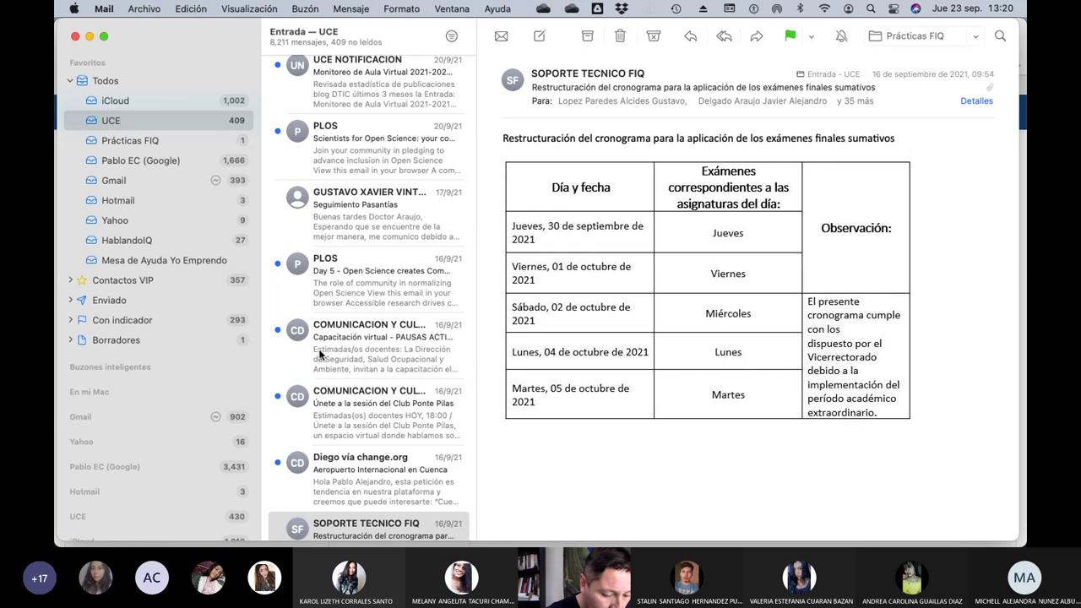
pyautogui.press('super+Tab')
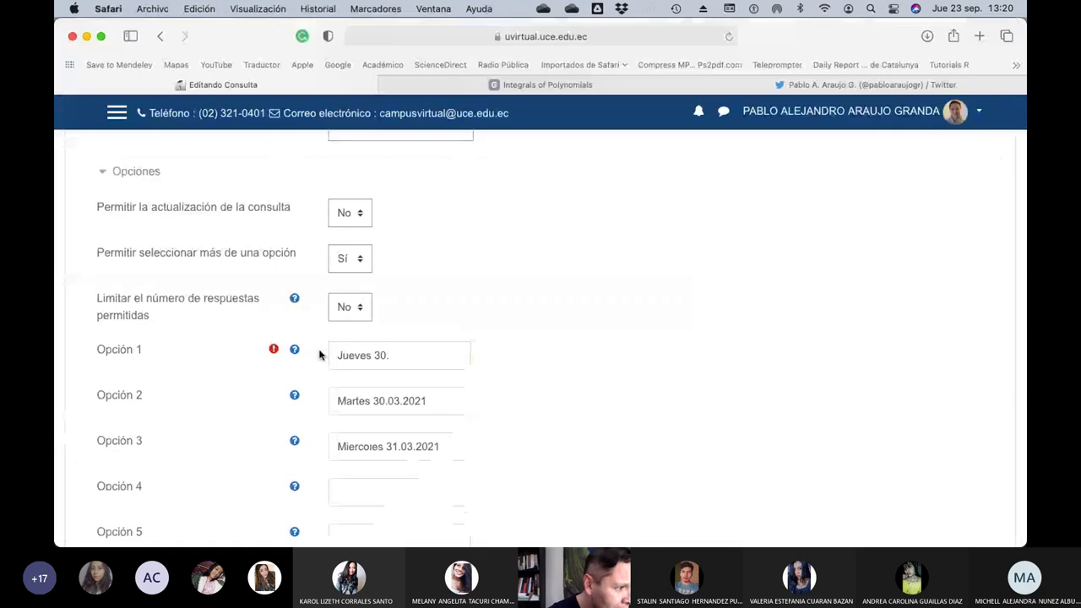
pyautogui.write('09.2')
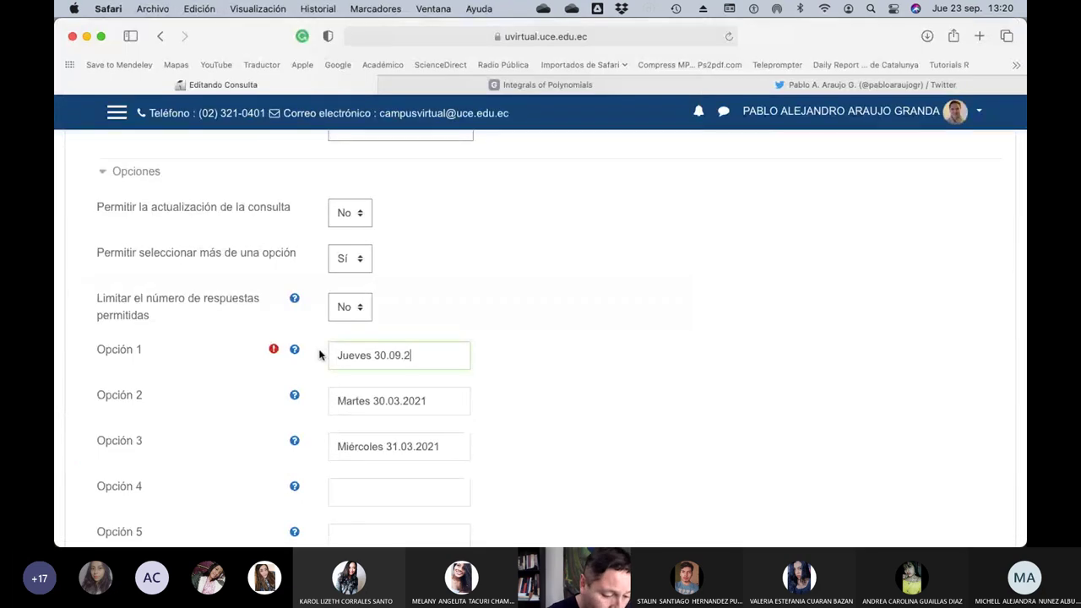
pyautogui.write('1 a ')
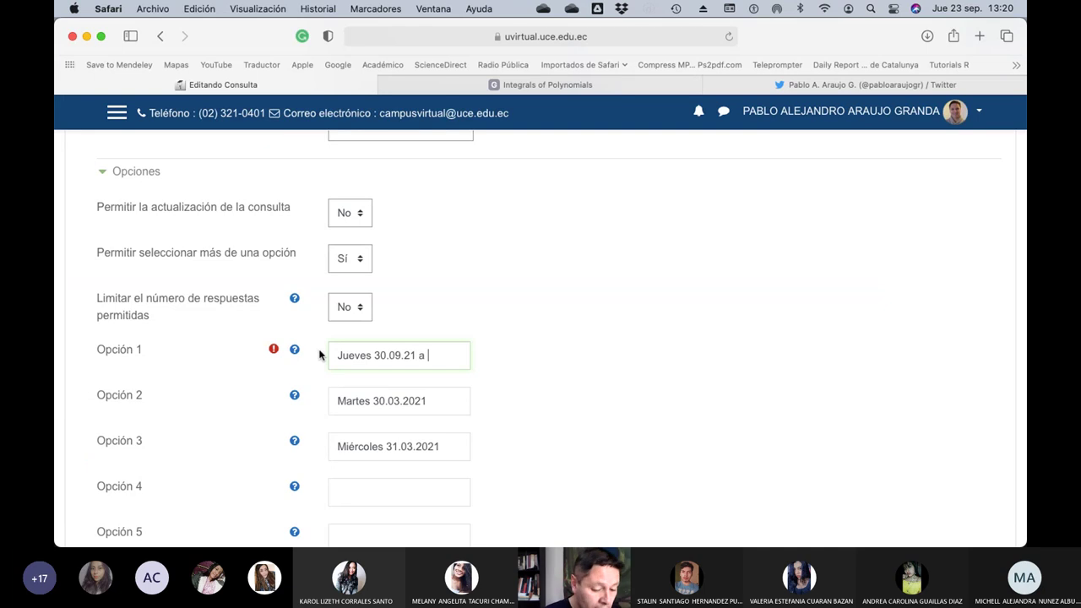
pyautogui.write('las 13h')
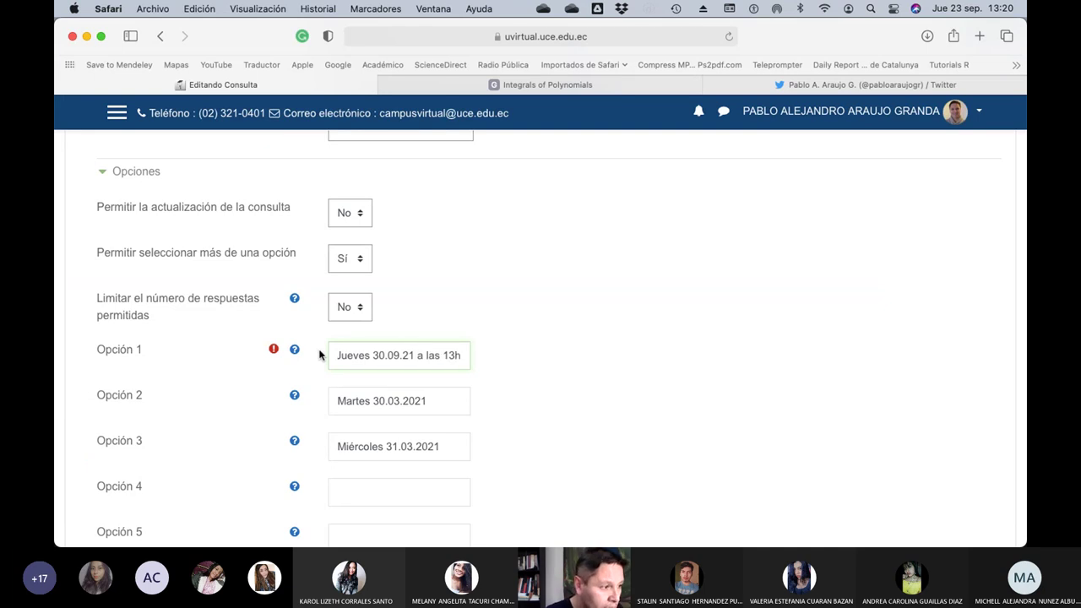
pyautogui.write('00')
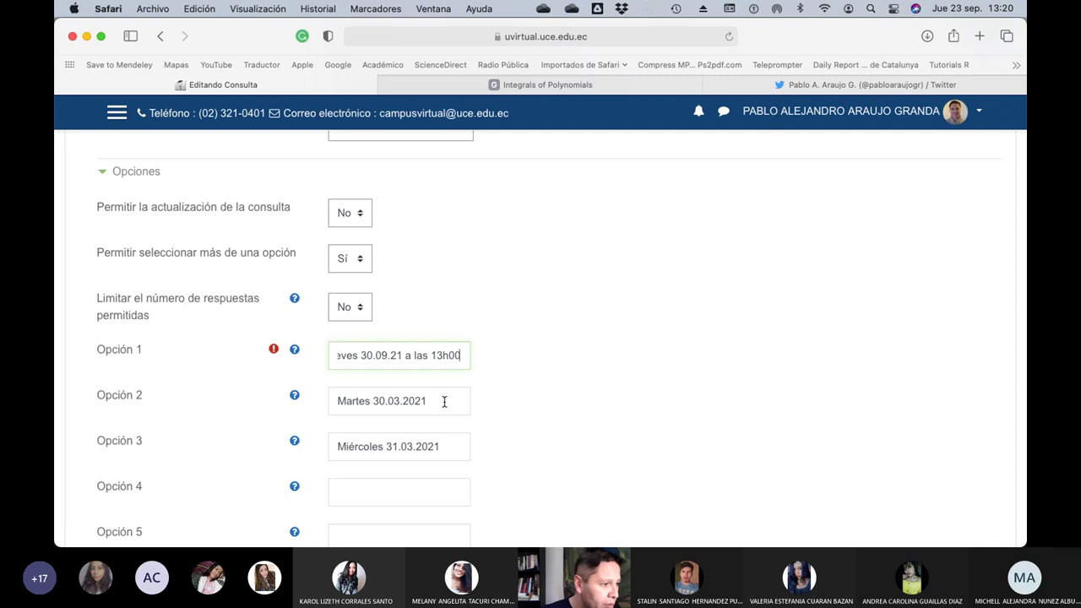
# Replace the text of Opción 2 with "Viernes 01.10.21 a las 13h00".
pyautogui.moveTo(444, 402); pyautogui.dragTo(299, 379)
pyautogui.write('Viernes ')
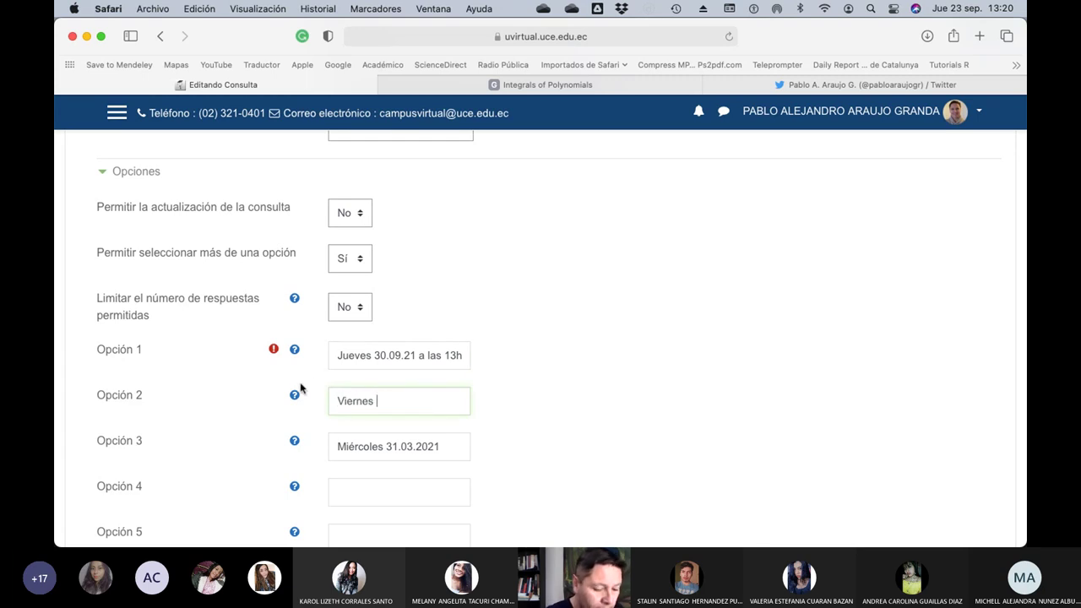
pyautogui.write('01.10.')
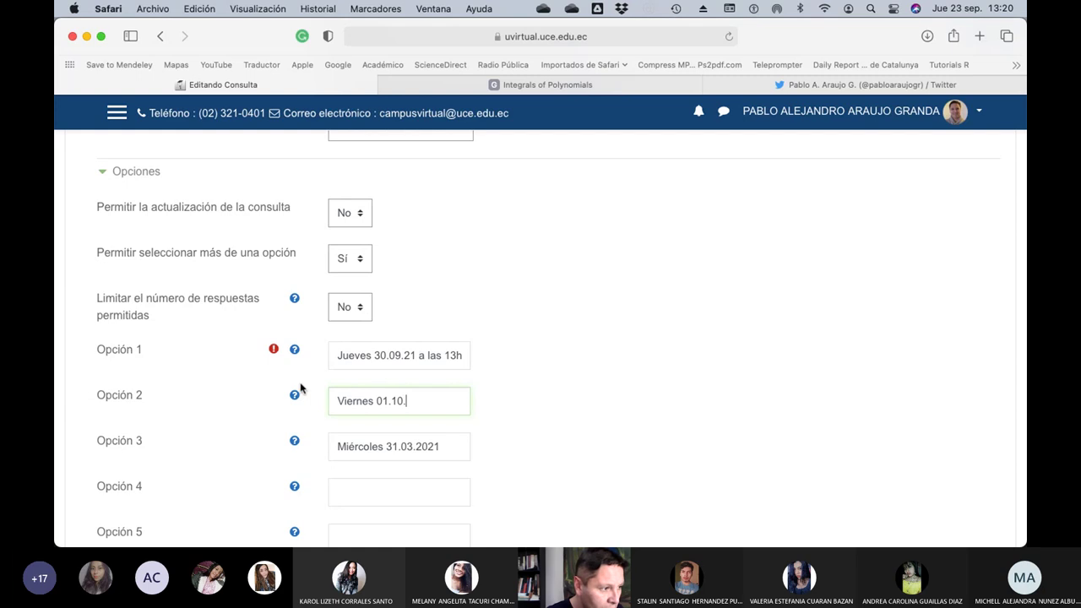
pyautogui.write('21 a las ')
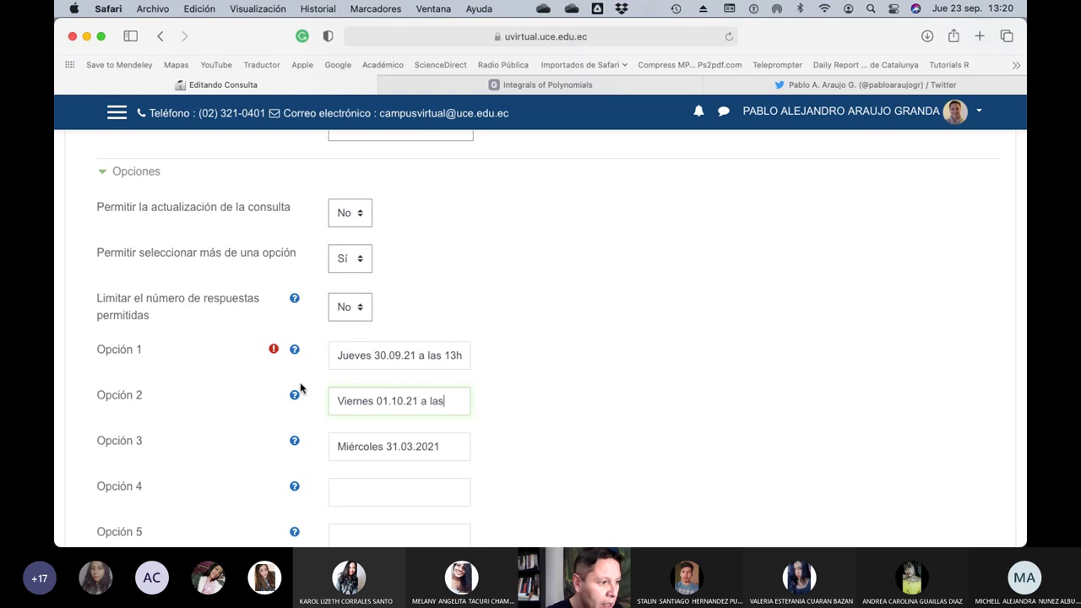
pyautogui.write('1')
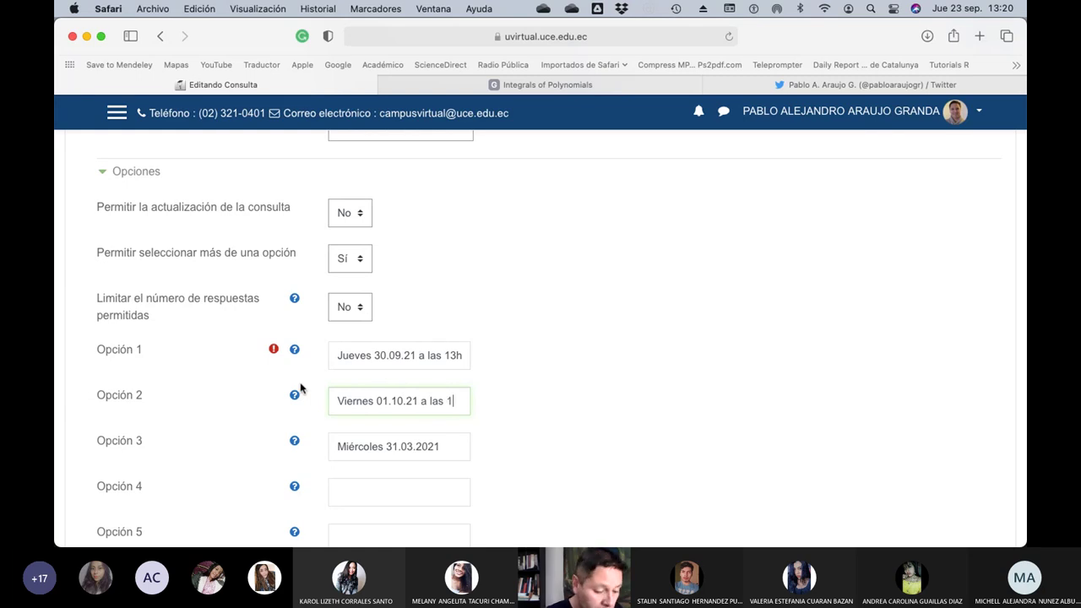
pyautogui.write('3h00')
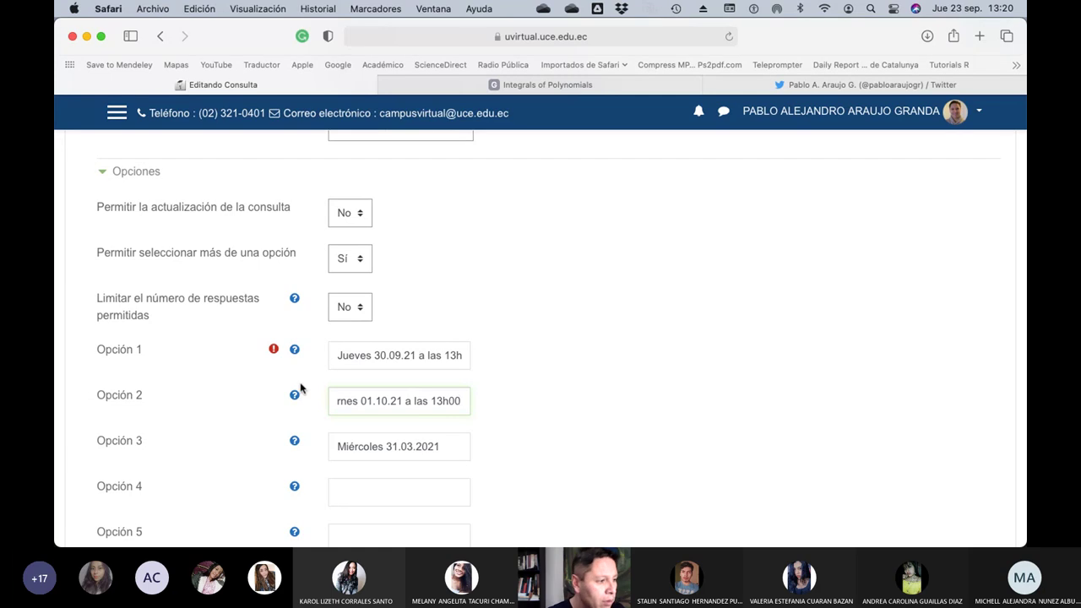
# Recheck the exam schedule in Mail and replace Opción 3 in the Safari poll form with "Lunes 04.10.21 a las 18h00".
pyautogui.press('super+Tab')
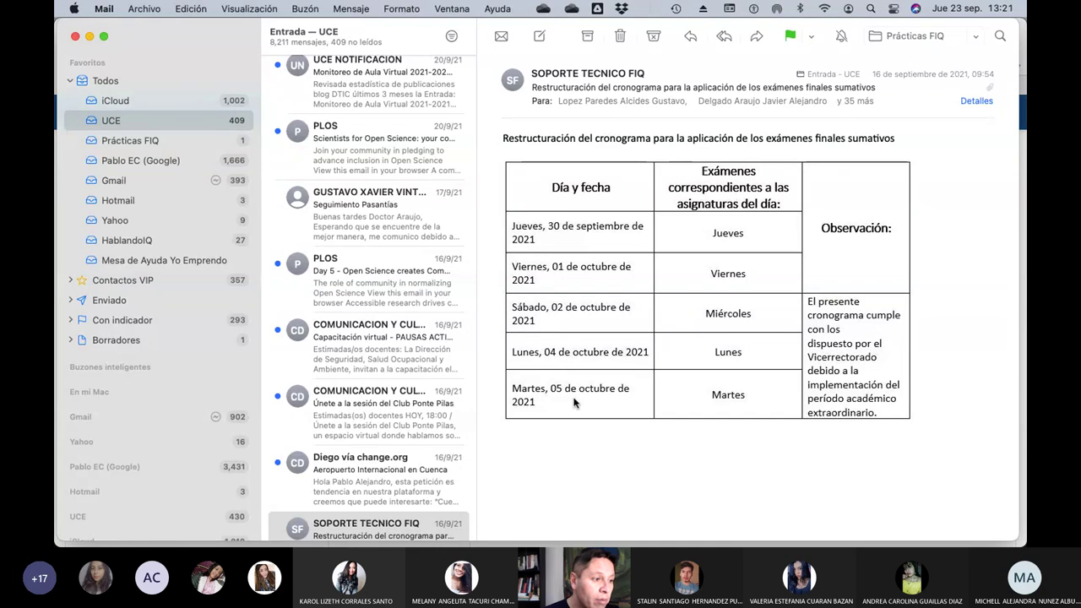
pyautogui.press('super+Tab')
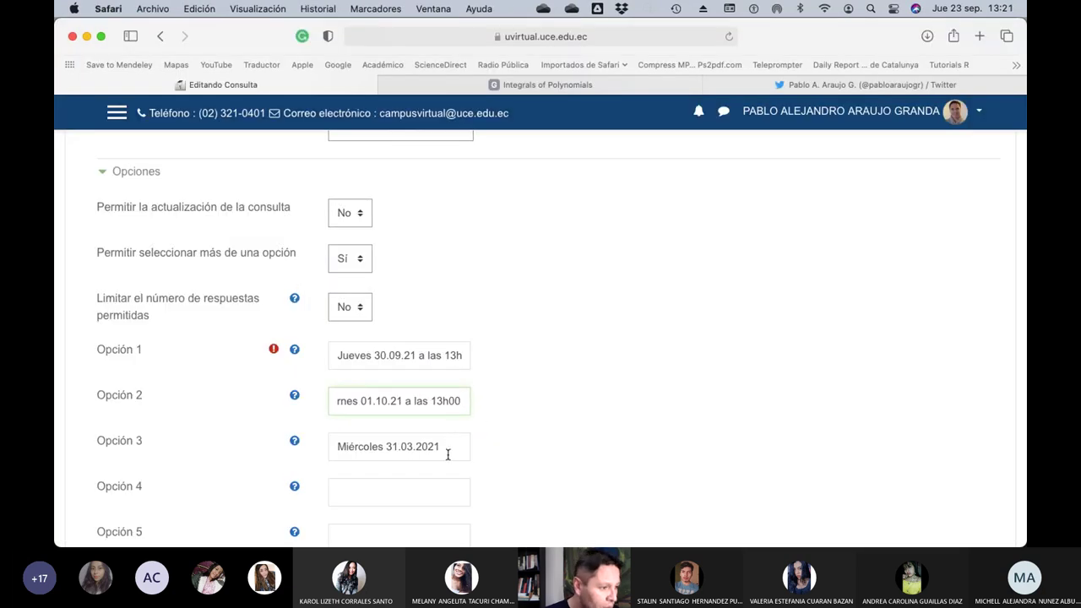
pyautogui.click(446, 449)
pyautogui.press('super+a')
pyautogui.write('Lune')
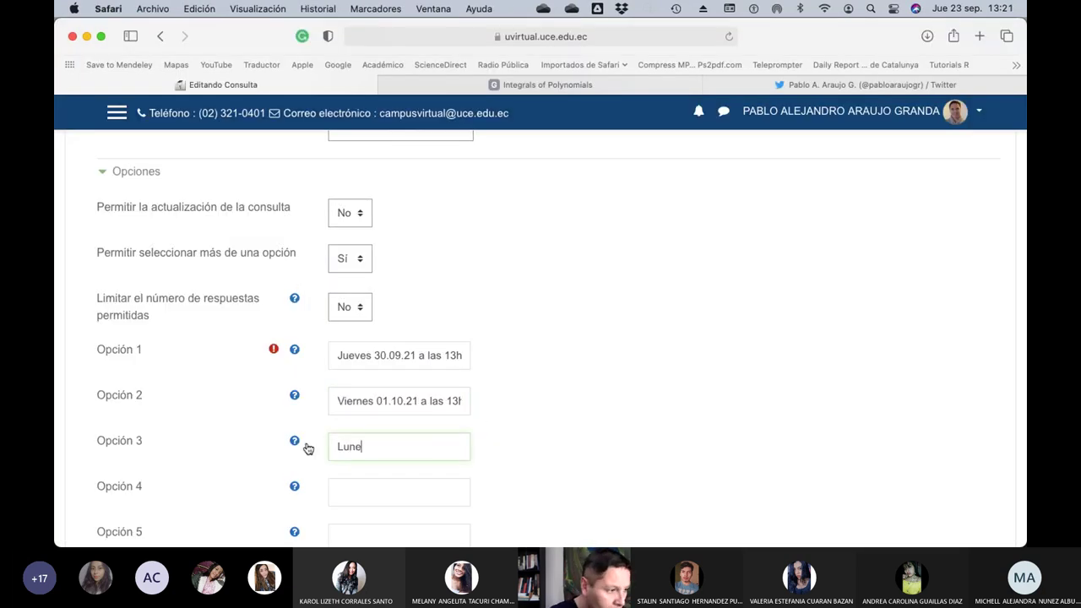
pyautogui.write('s 04.10')
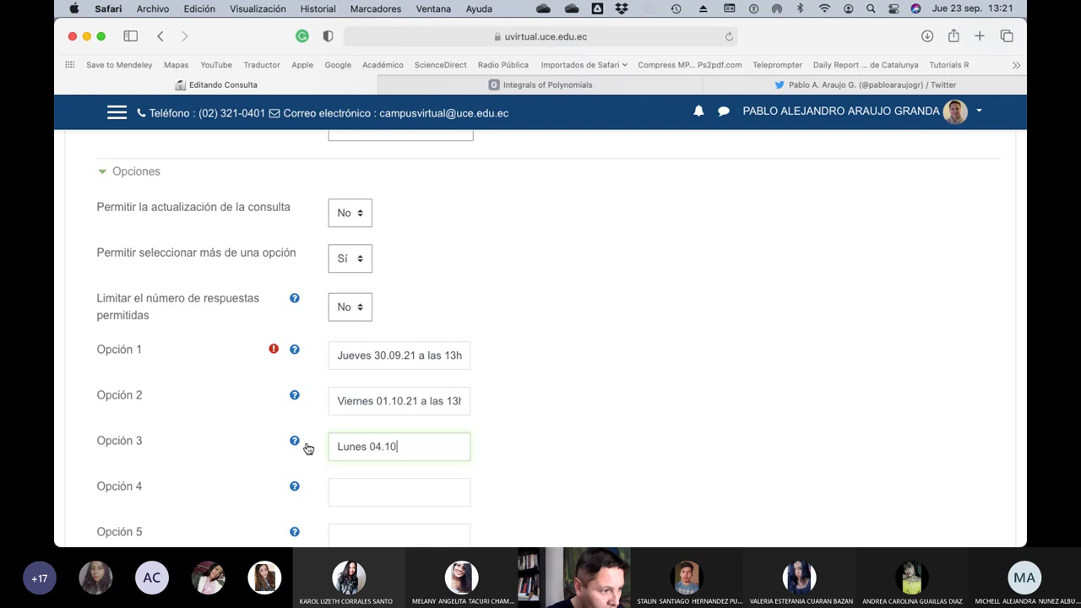
pyautogui.write('.21 a l')
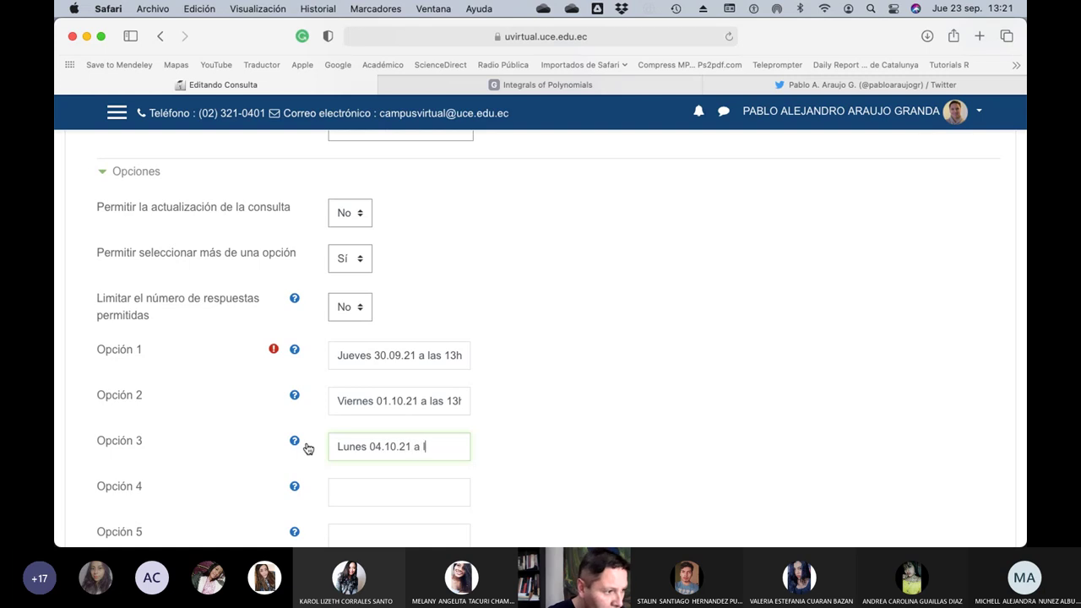
pyautogui.write('as 18h00')
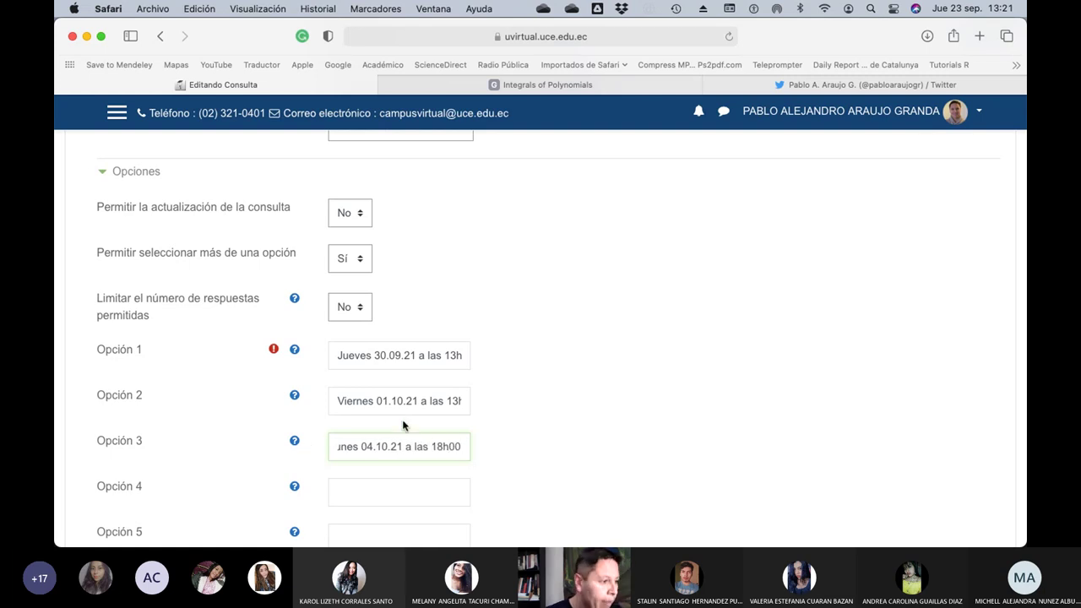
# Fill in the empty Opción 4 with "Martes 05.10.21 a las 14h00".
pyautogui.scroll(-3, 404, 422)
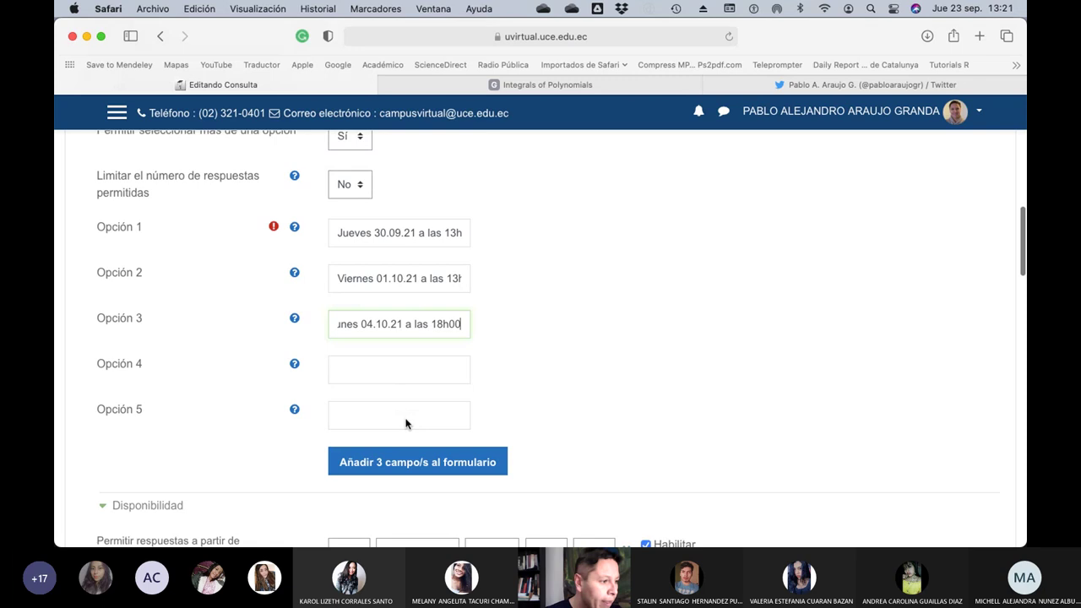
pyautogui.click(364, 365)
pyautogui.write('Ma')
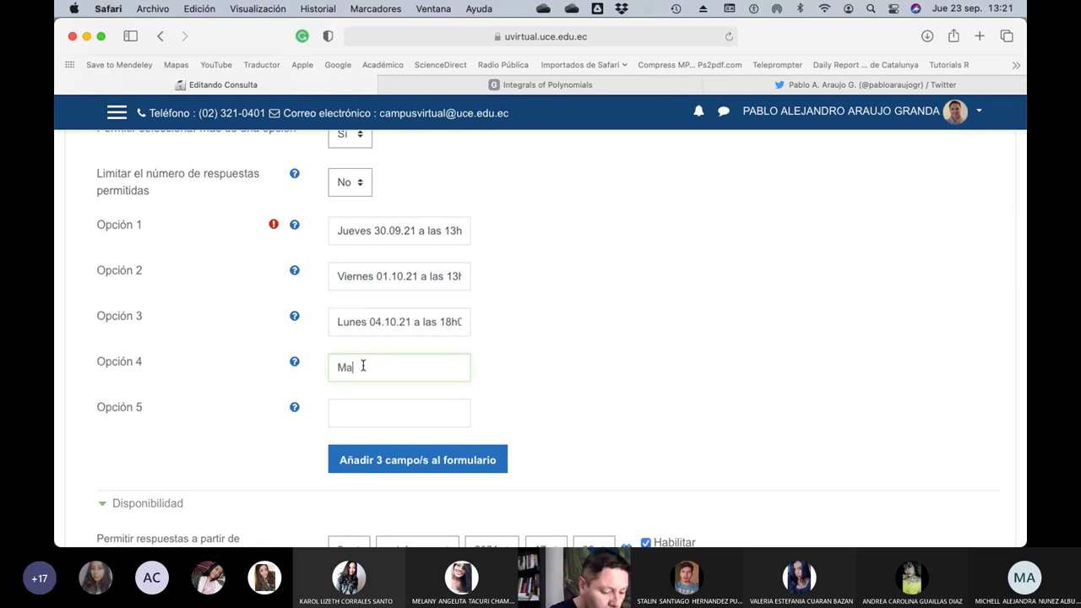
pyautogui.write('rtes 05.')
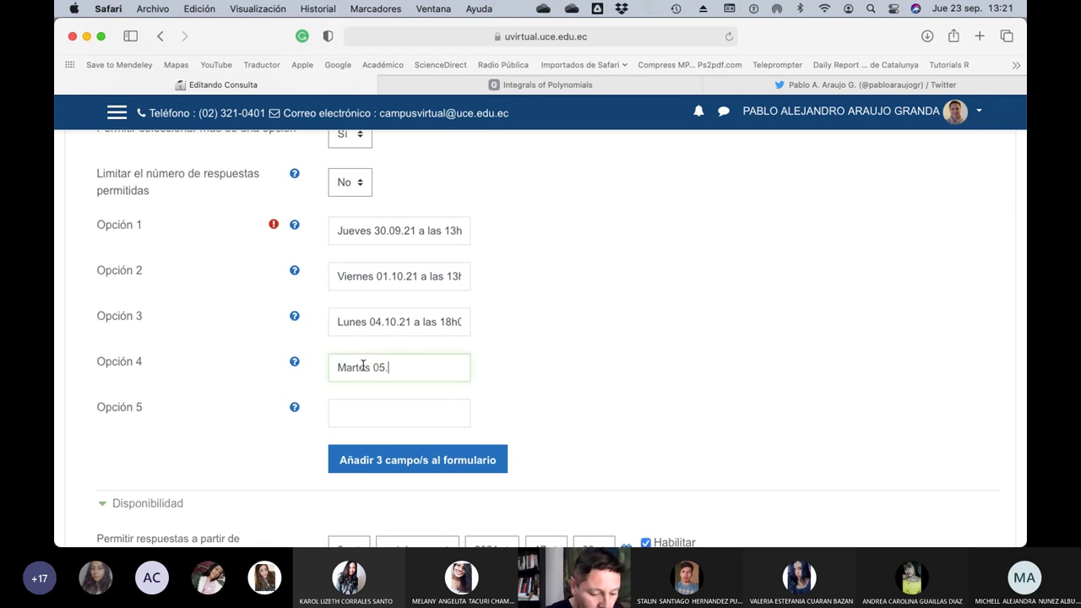
pyautogui.write('10.21 a las')
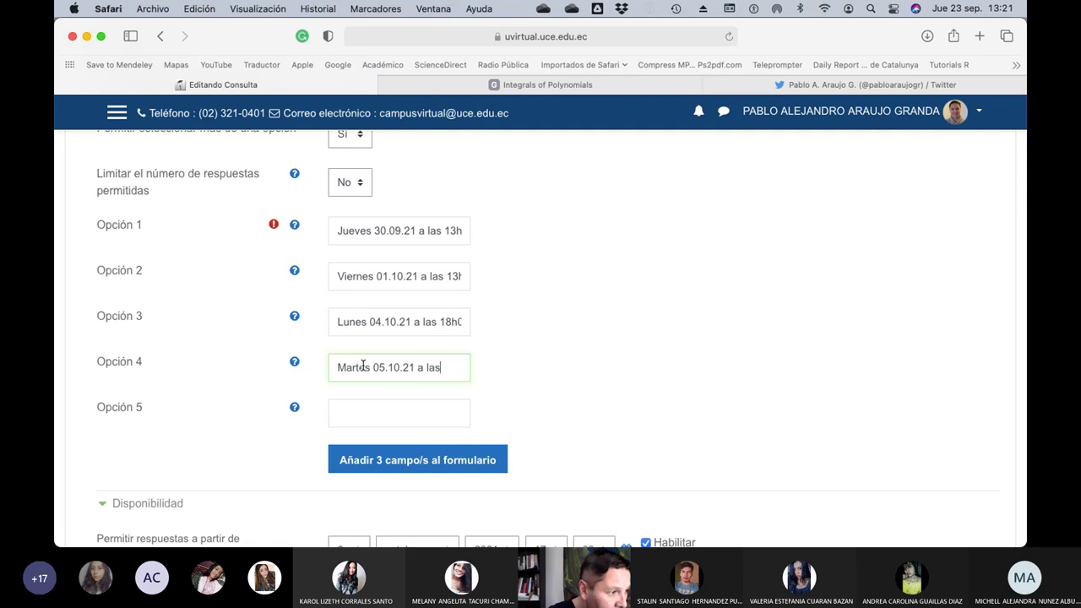
pyautogui.write(' 1')
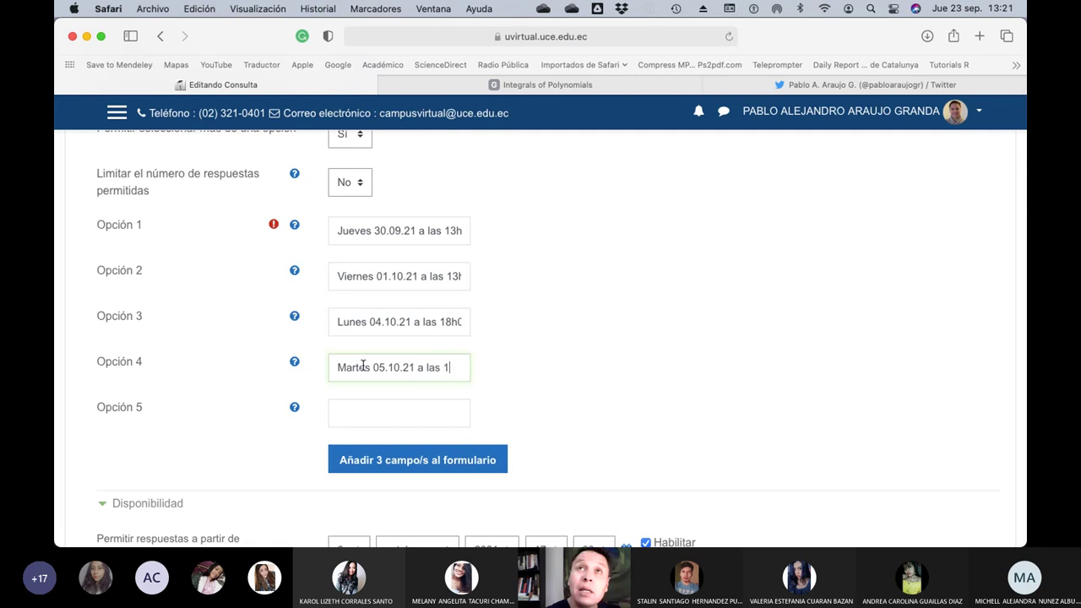
pyautogui.write('4h00')
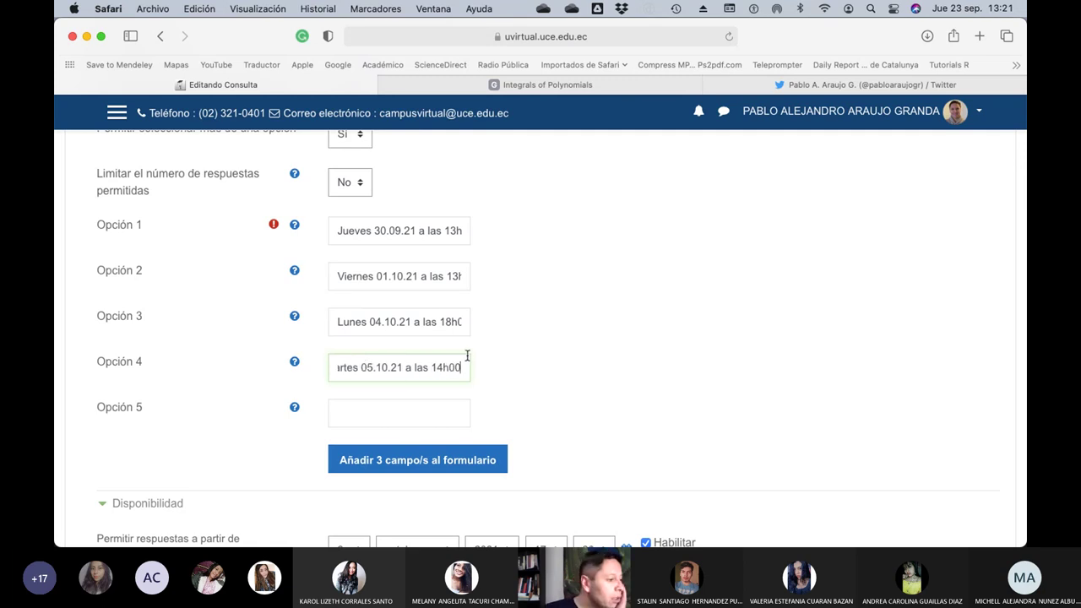
# Set the poll to allow responses from 23 septiembre 2021 at 13:30.
pyautogui.scroll(-6, 363, 365)
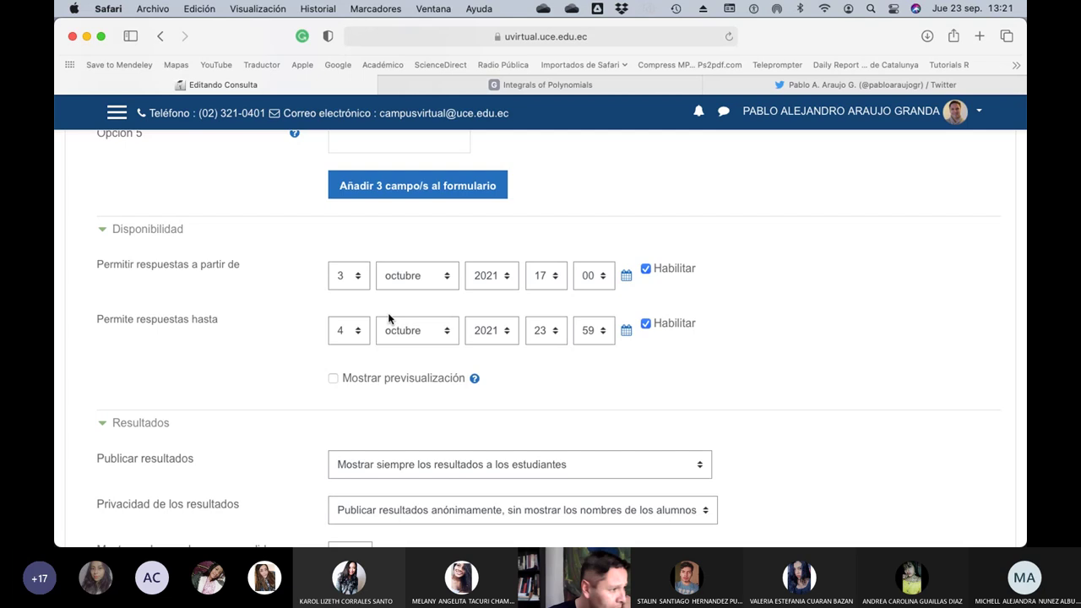
pyautogui.click(360, 284)
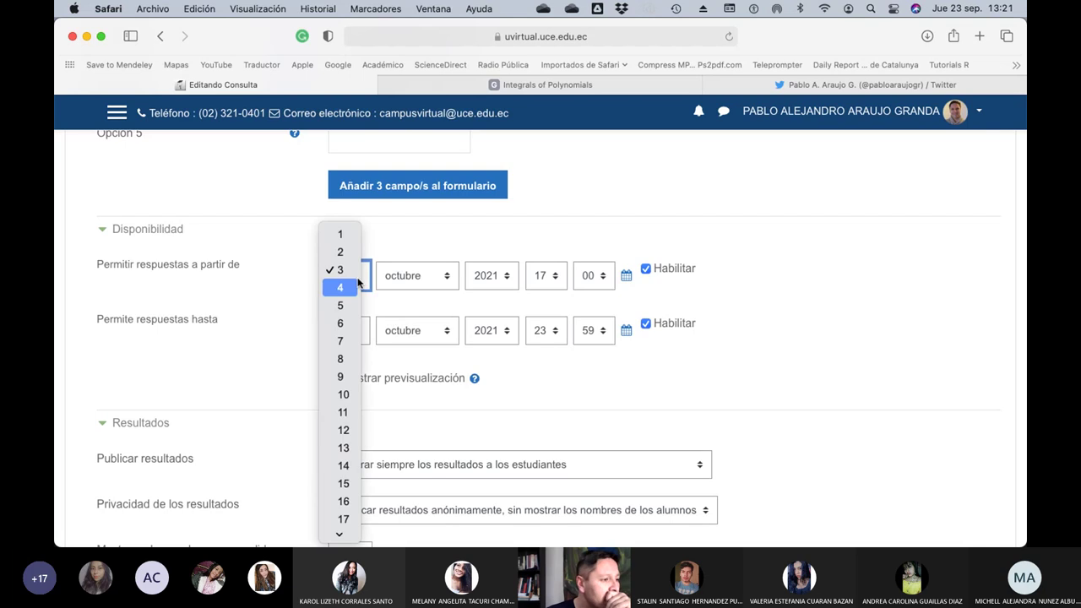
pyautogui.scroll(-5, 345, 485)
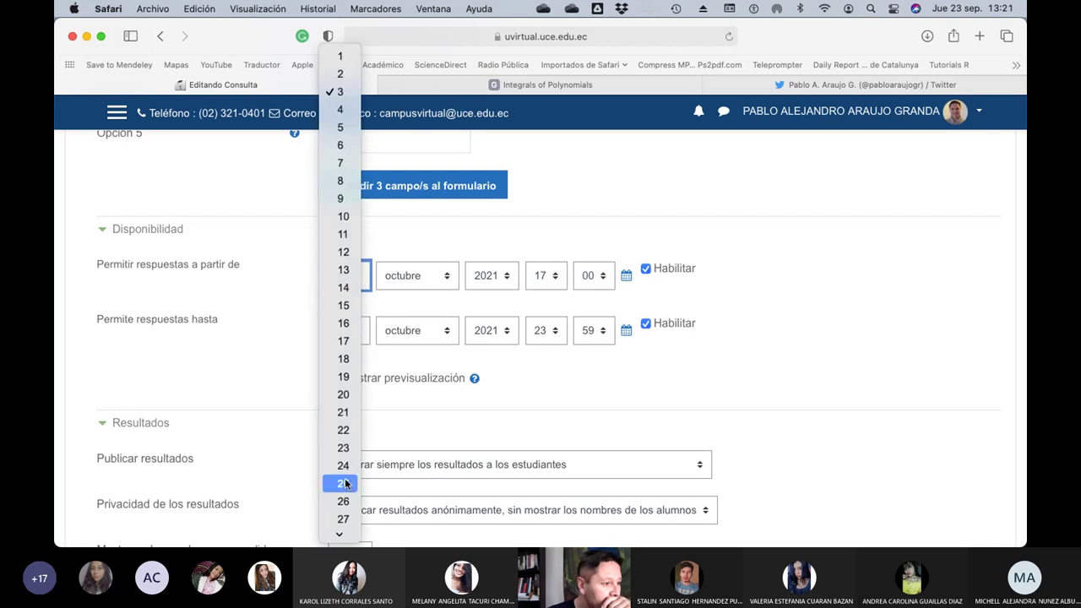
pyautogui.click(343, 394)
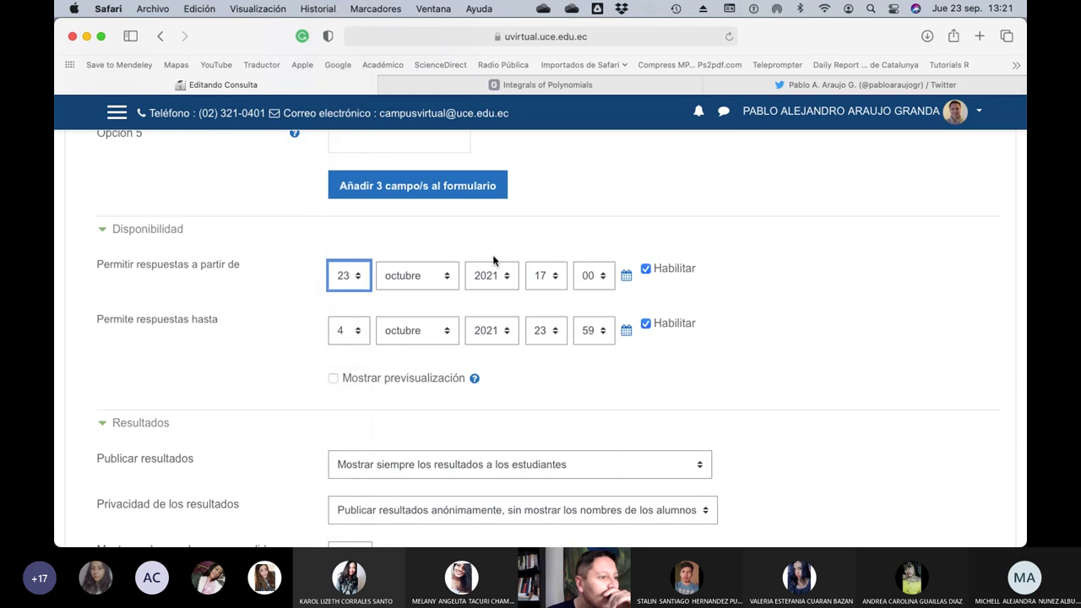
pyautogui.click(441, 277)
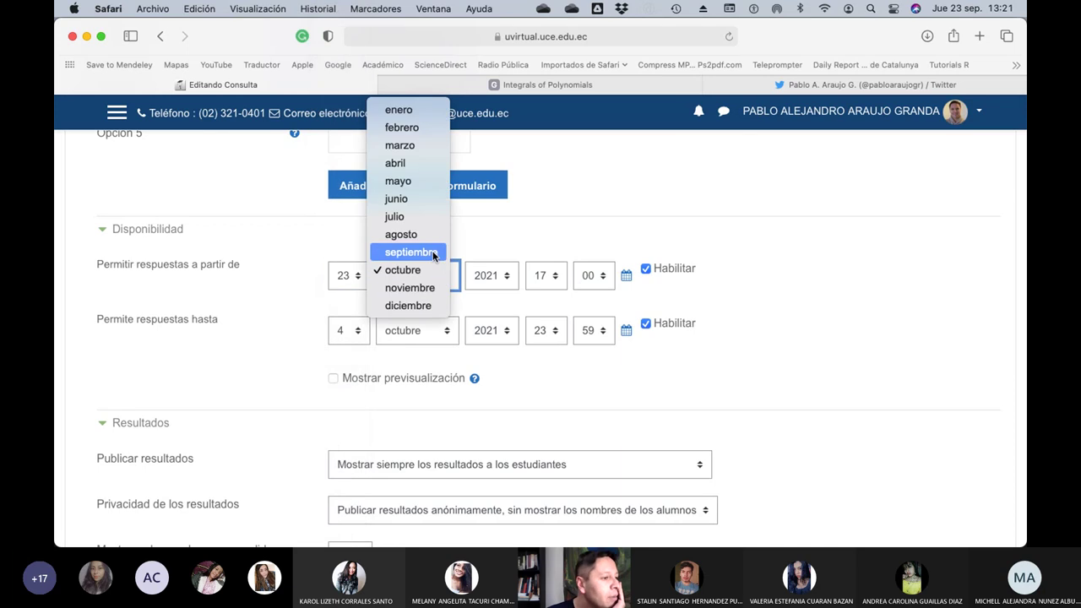
pyautogui.click(434, 252)
pyautogui.click(549, 277)
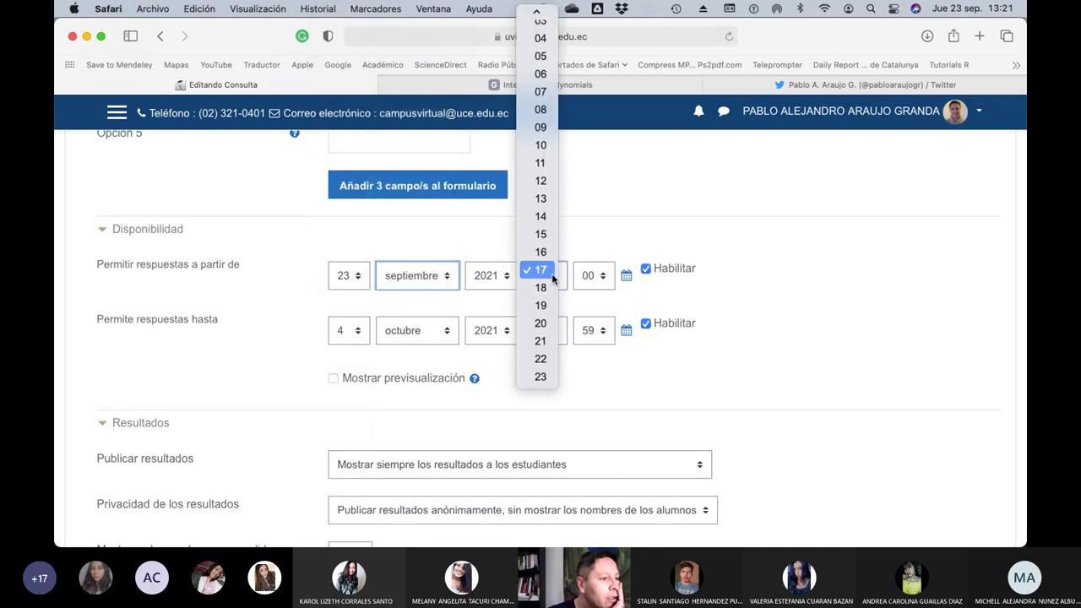
pyautogui.click(540, 200)
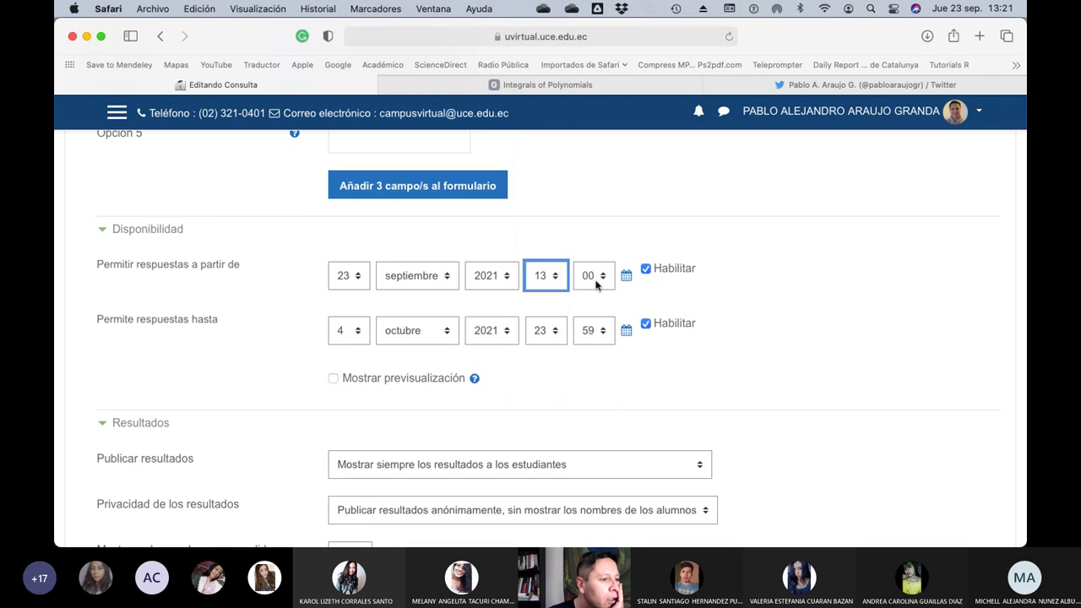
pyautogui.click(596, 279)
pyautogui.scroll(-10, 598, 370)
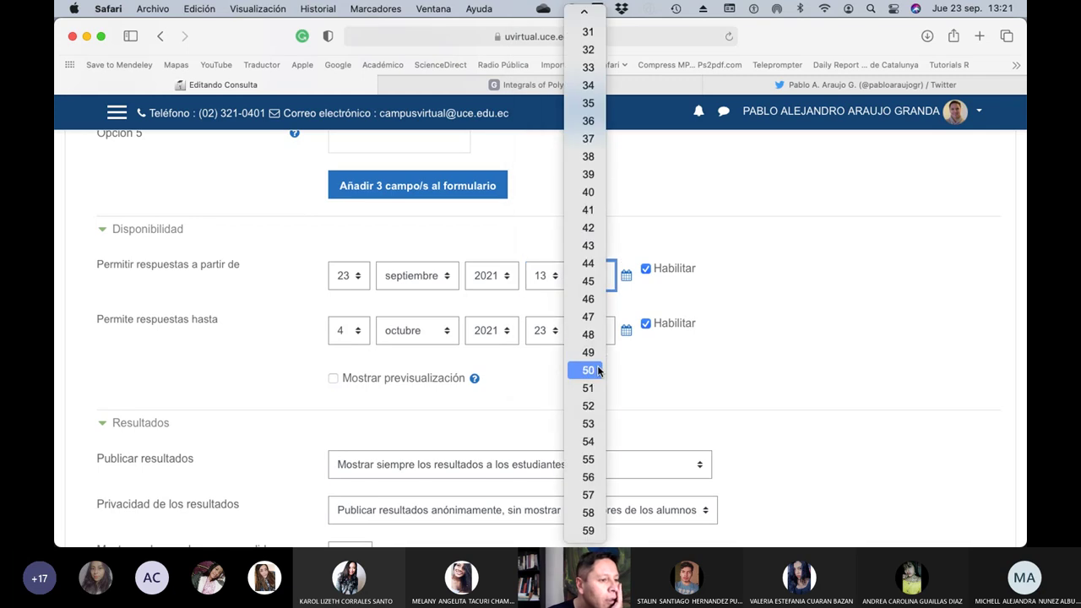
pyautogui.scroll(3, 595, 124)
pyautogui.click(589, 138)
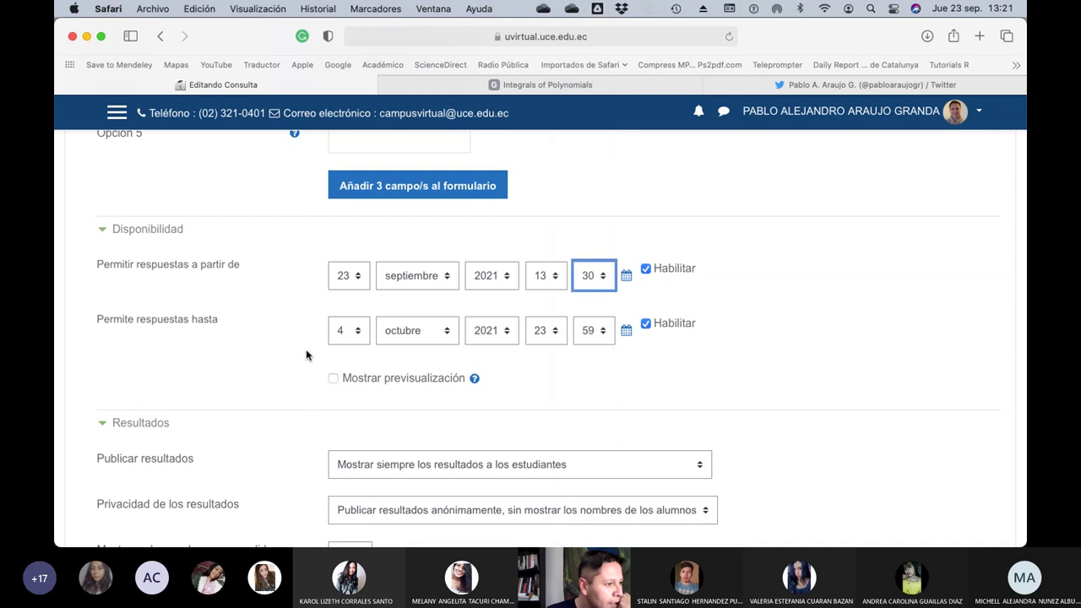
# Set the poll to allow responses until 24 septiembre 2021 at 13:00.
pyautogui.click(354, 331)
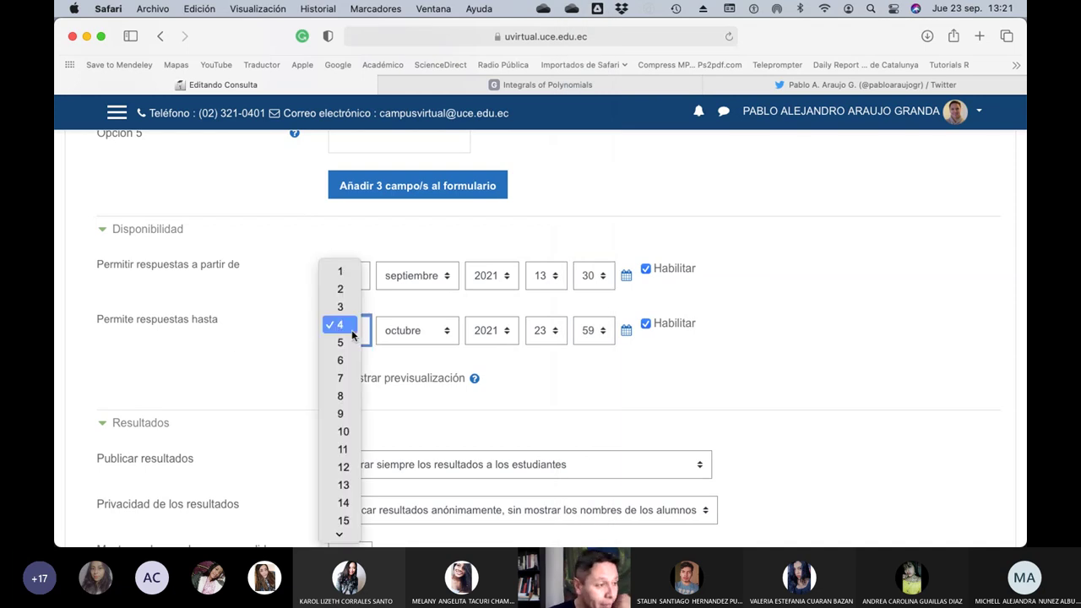
pyautogui.scroll(-4, 342, 363)
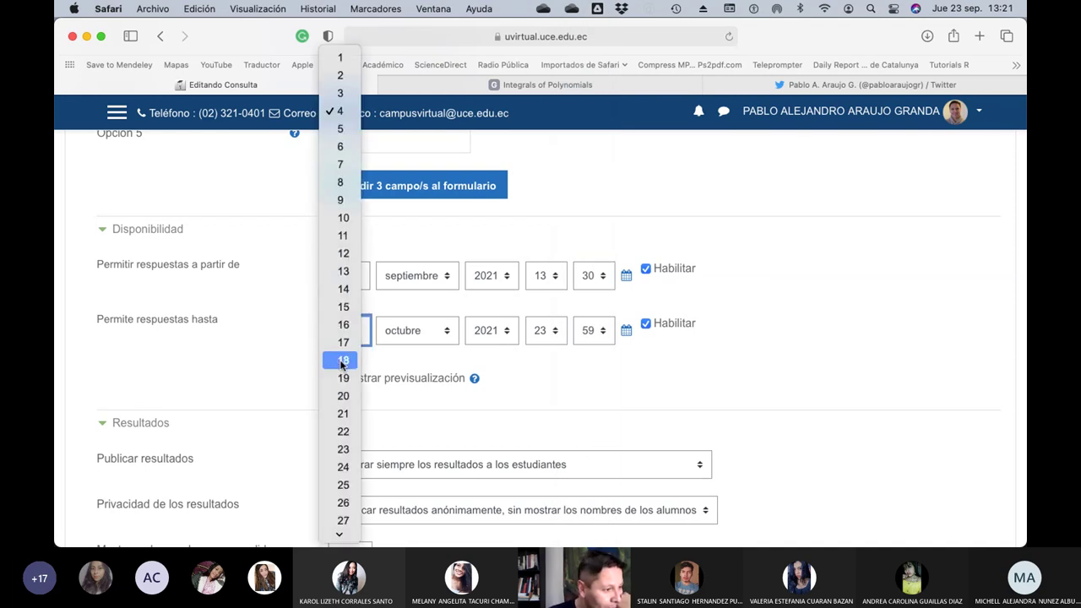
pyautogui.click(343, 467)
pyautogui.click(441, 334)
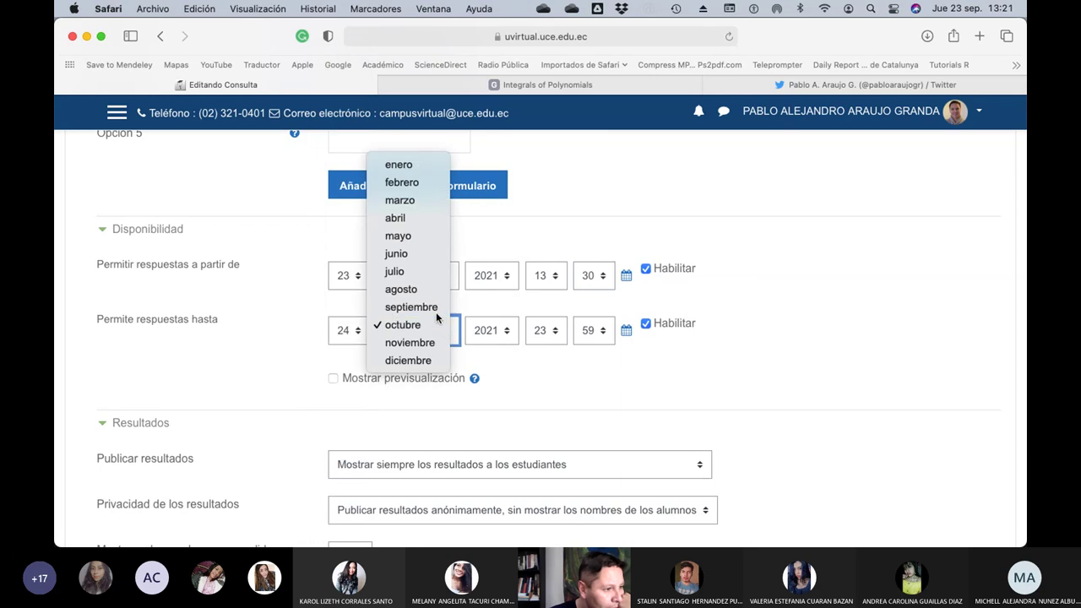
pyautogui.click(422, 308)
pyautogui.click(549, 337)
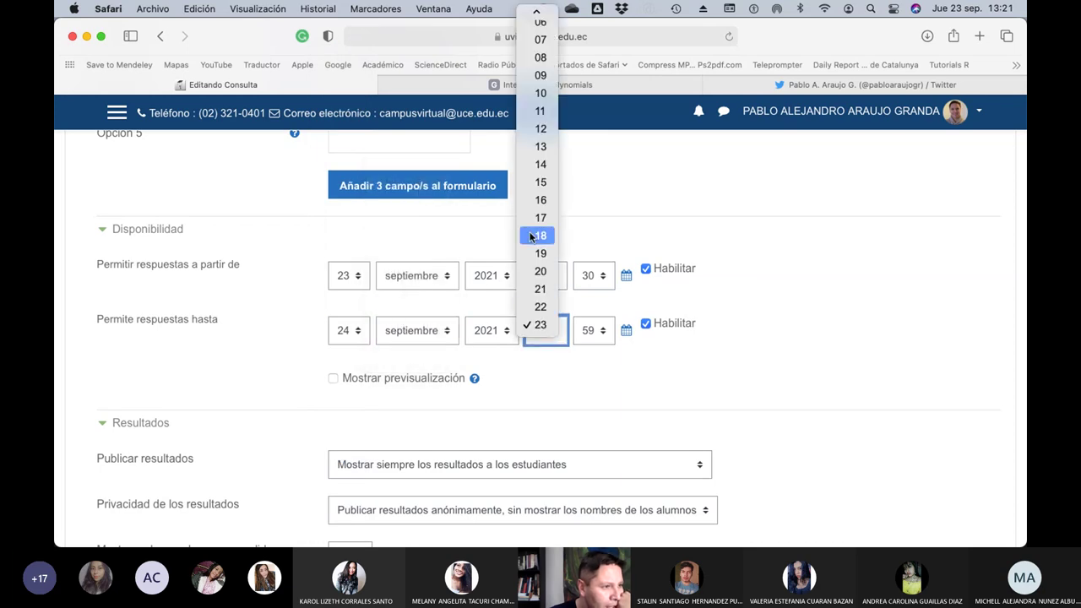
pyautogui.click(542, 149)
pyautogui.click(596, 336)
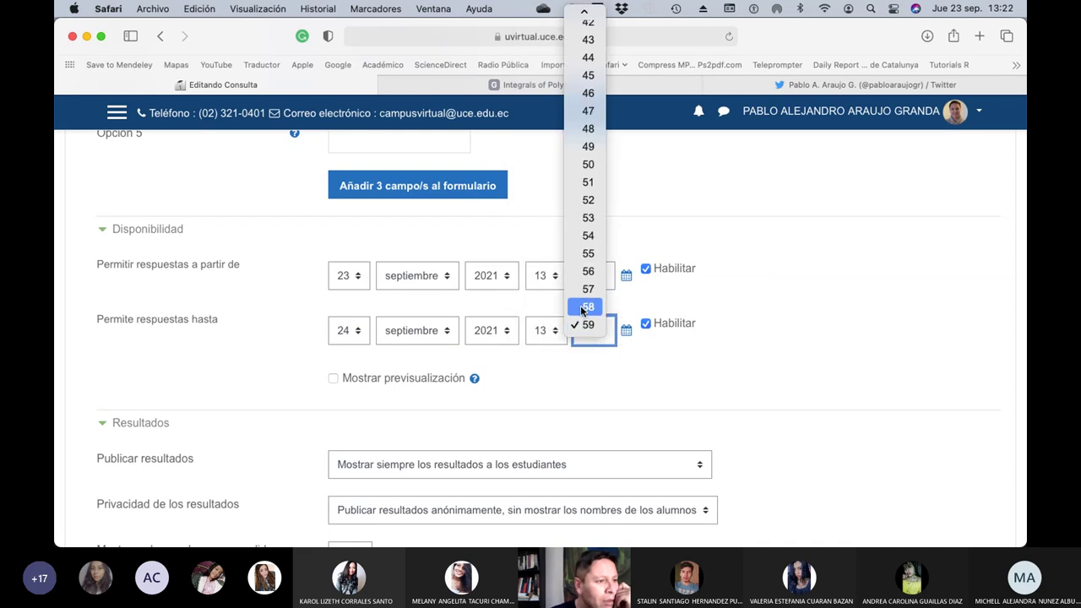
pyautogui.scroll(10, 589, 304)
pyautogui.click(588, 17)
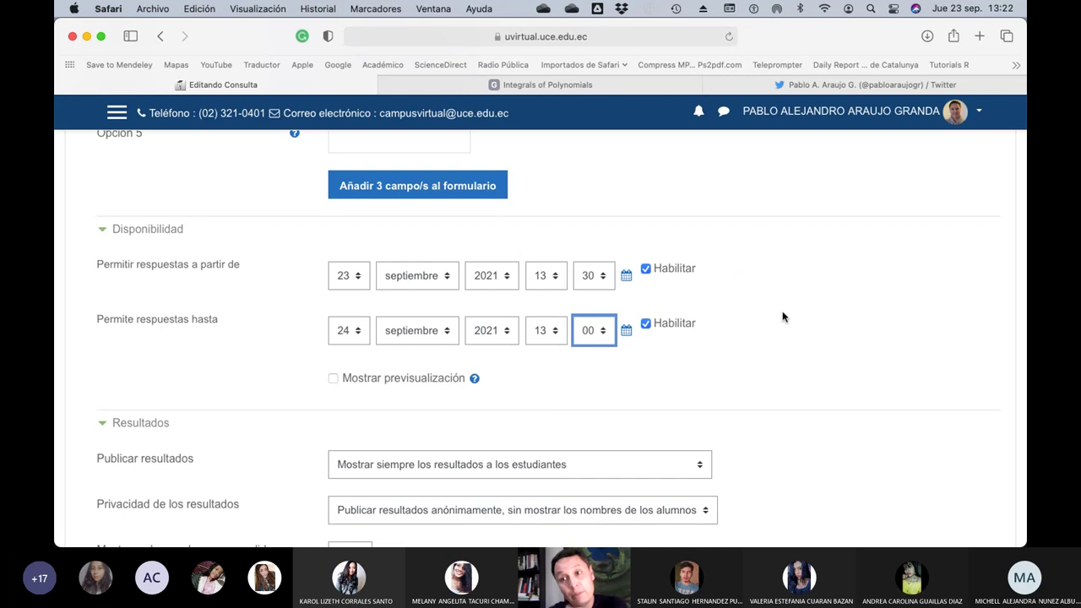
# Read the help for Mostrar previsualización and enable that option so students can preview the choices before the poll opens.
pyautogui.scroll(-2, 534, 418)
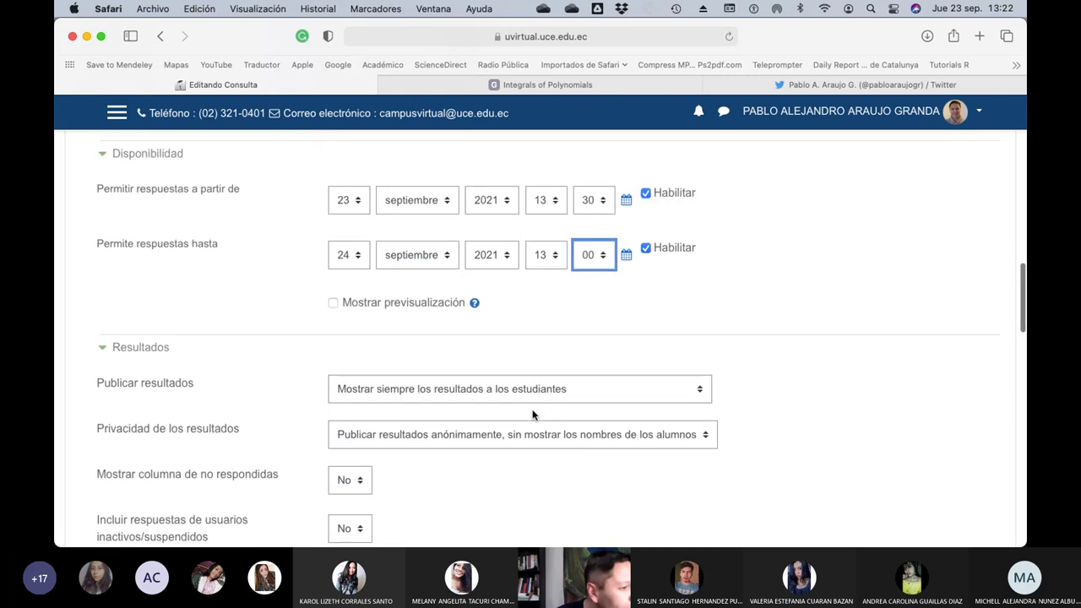
pyautogui.scroll(1, 405, 303)
pyautogui.click(475, 335)
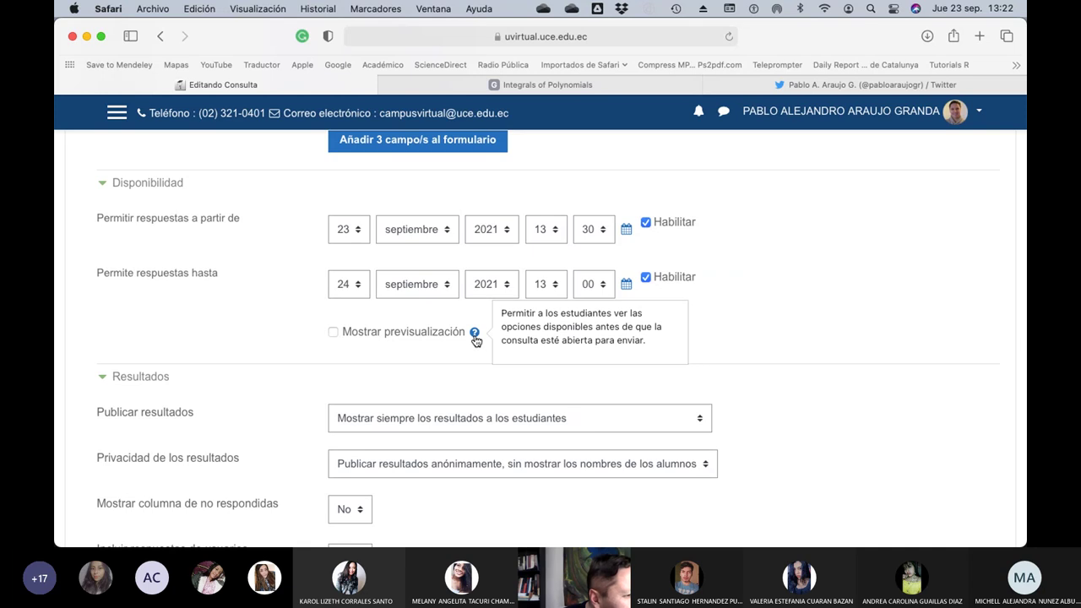
pyautogui.click(333, 333)
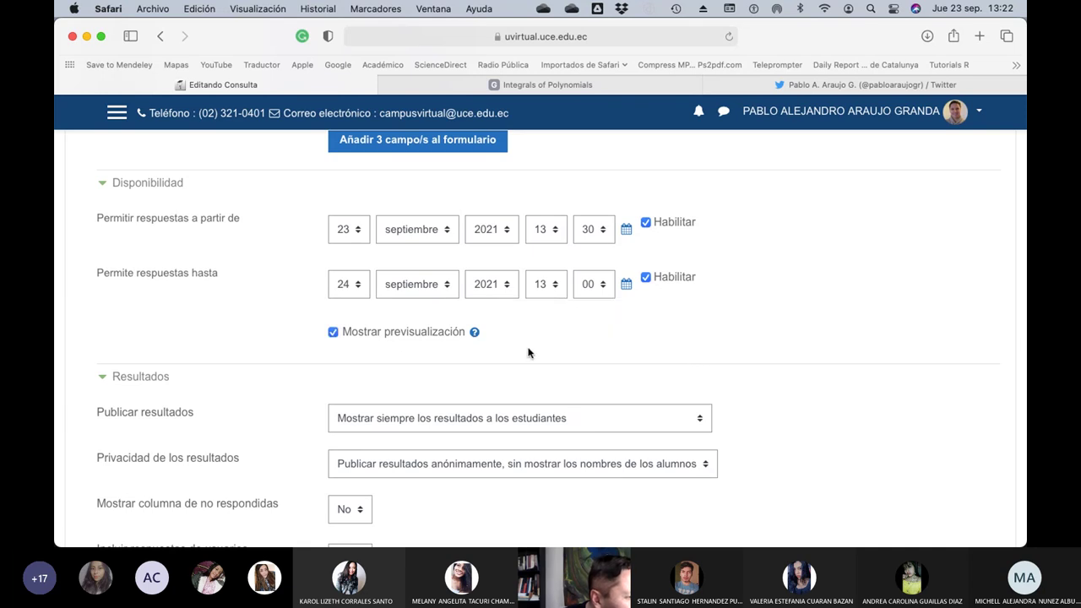
# Check the choices for showing the unanswered column and including inactive users' responses, keeping both at No.
pyautogui.scroll(-5, 529, 353)
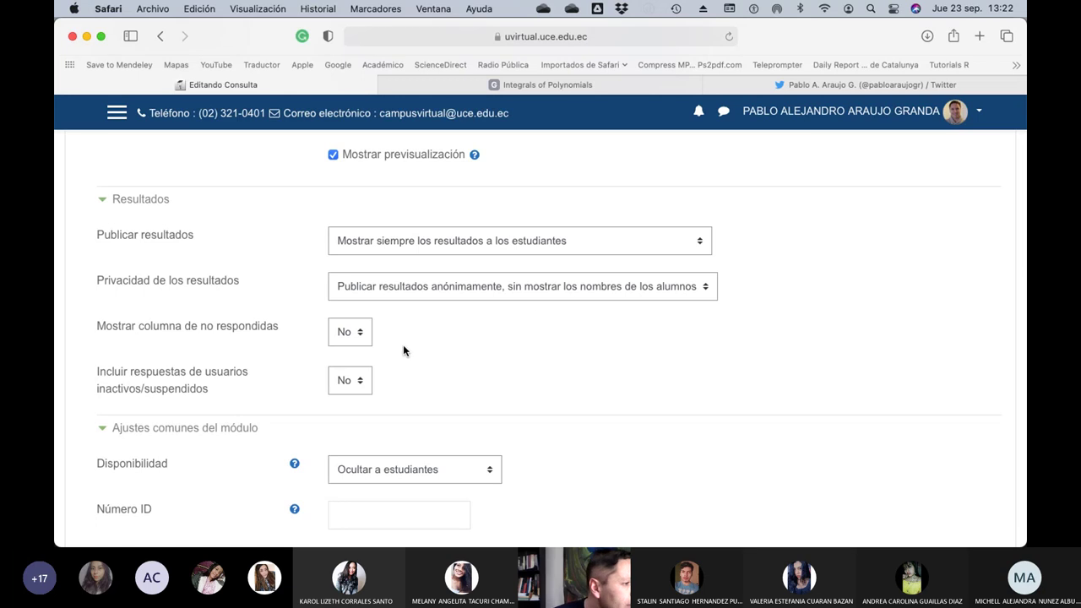
pyautogui.click(359, 335)
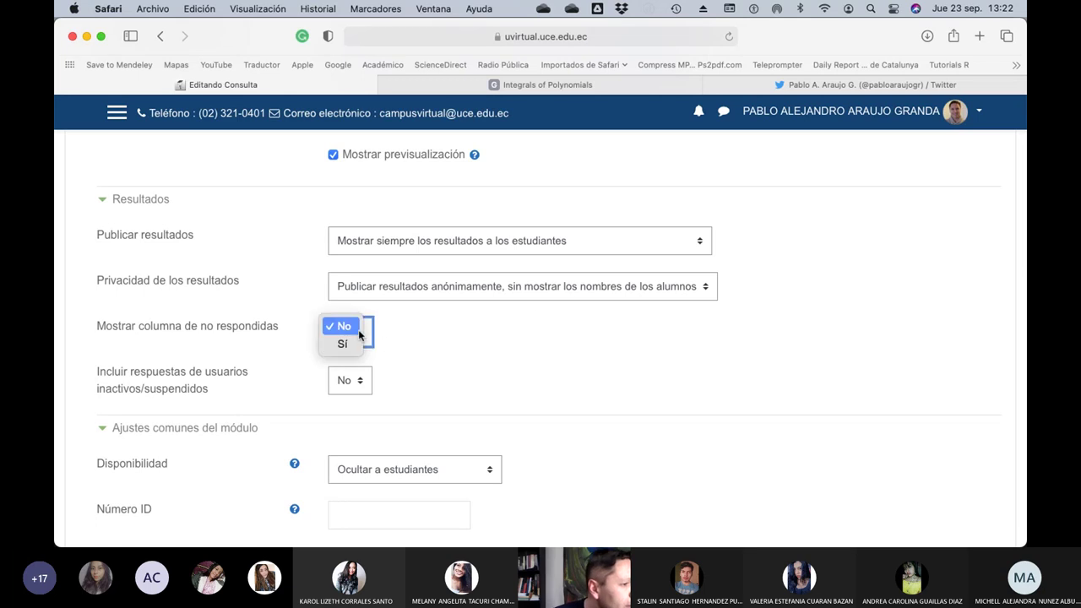
pyautogui.click(358, 331)
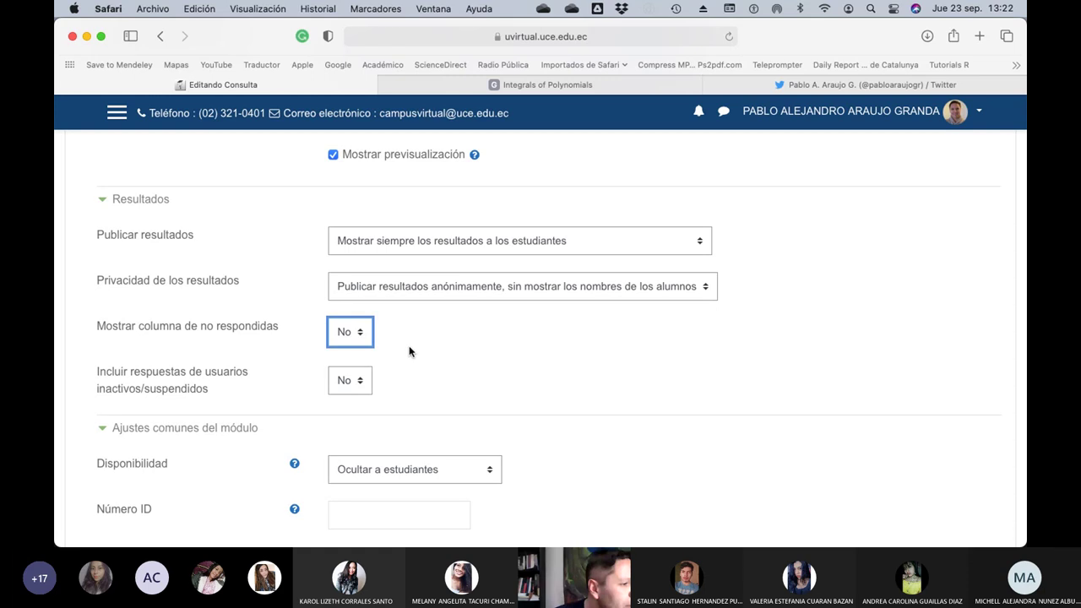
pyautogui.scroll(-3, 408, 352)
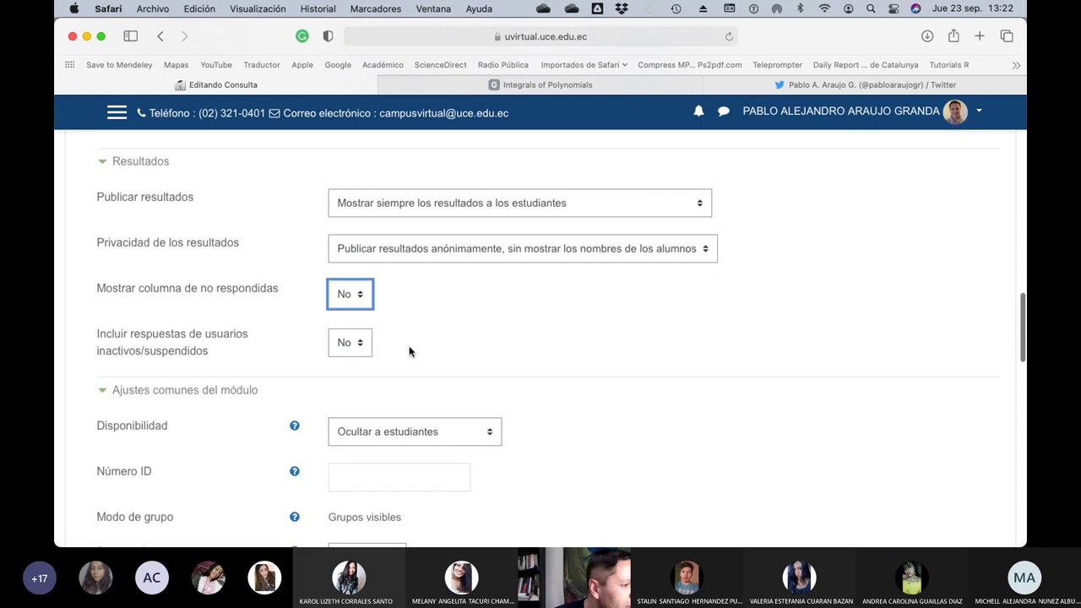
pyautogui.click(353, 327)
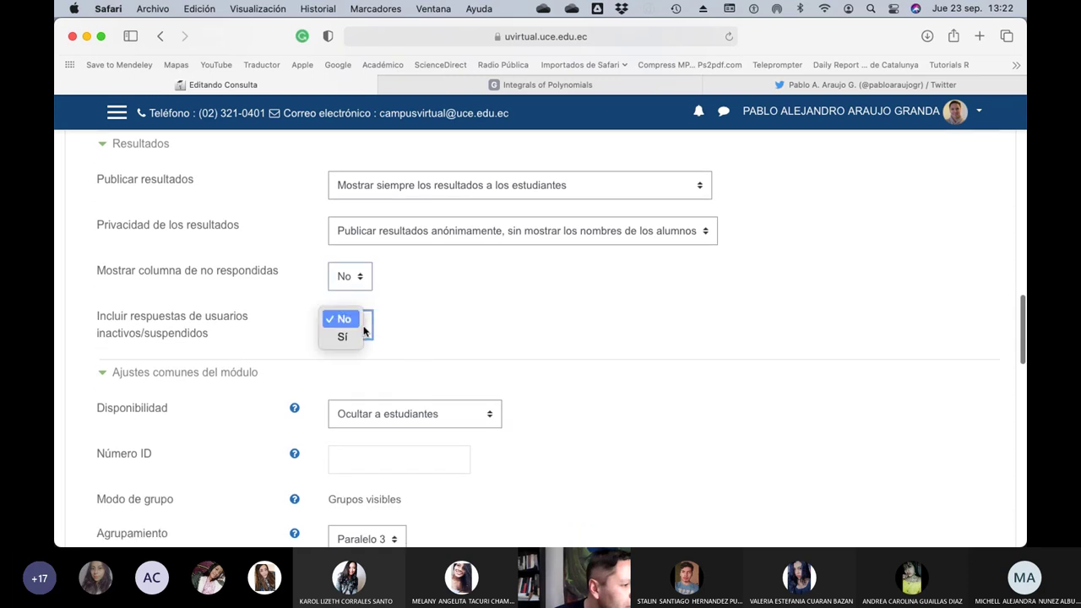
pyautogui.click(495, 300)
# Set the poll's Disponibilidad to "Mostrar en la página del curso" and save the changes, returning to the course.
pyautogui.scroll(-3, 484, 335)
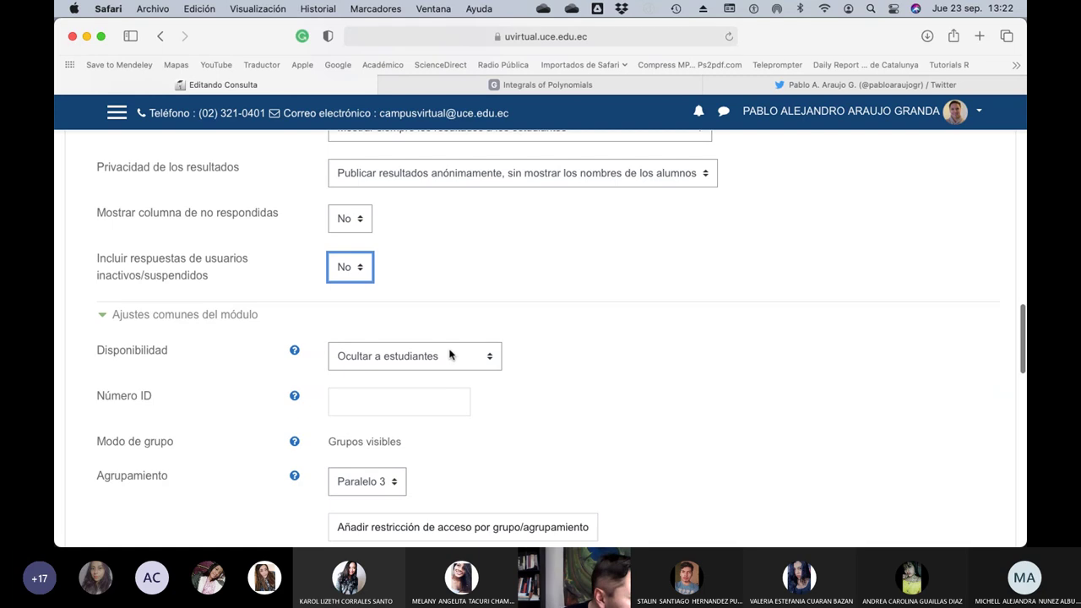
pyautogui.click(449, 353)
pyautogui.click(433, 332)
pyautogui.scroll(-20, 533, 390)
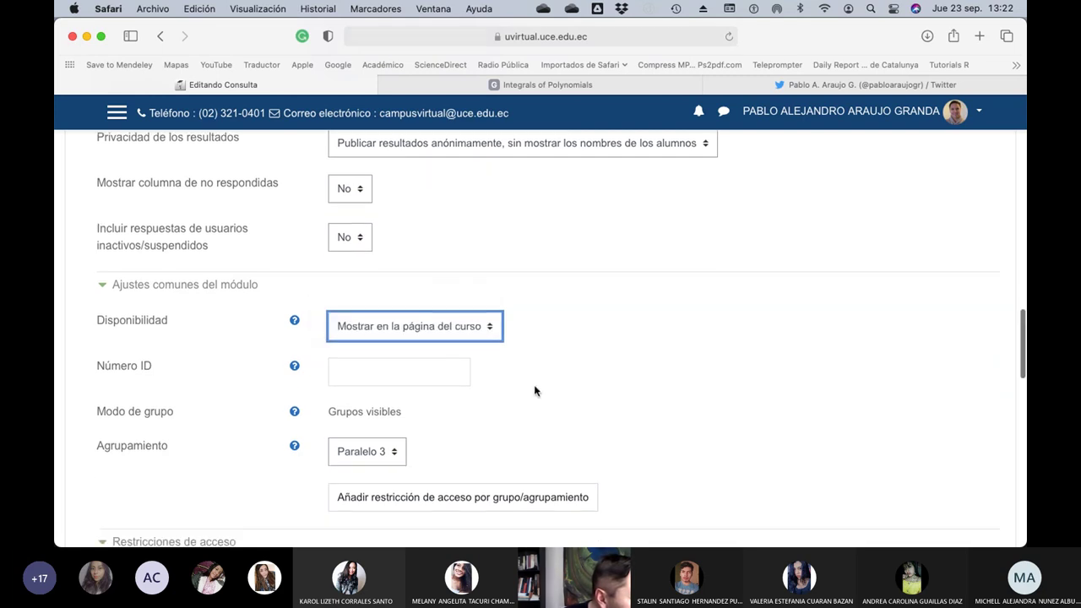
pyautogui.scroll(-10, 534, 384)
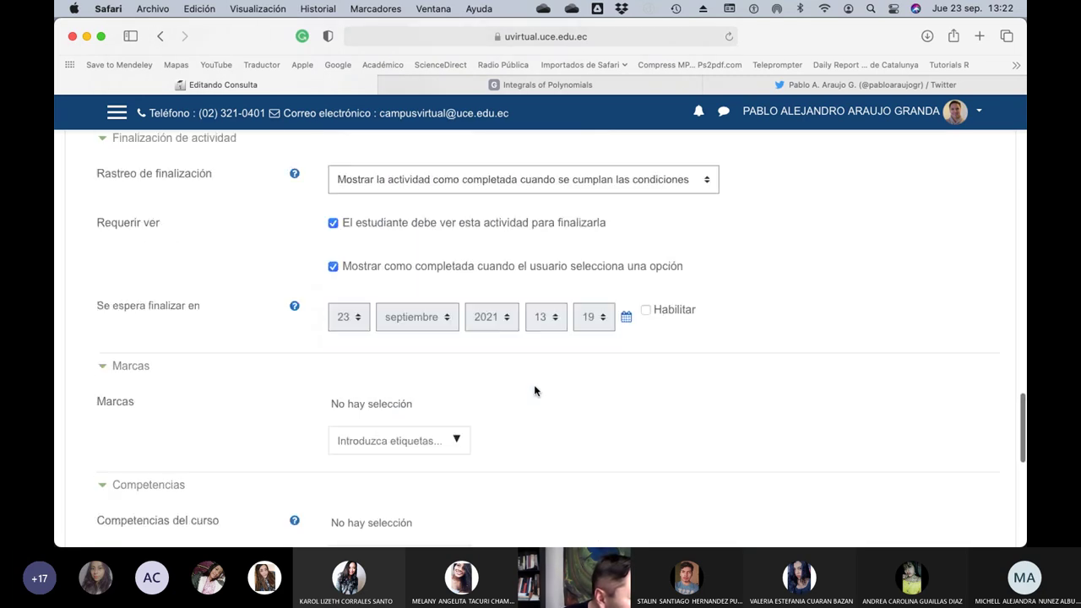
pyautogui.click(491, 373)
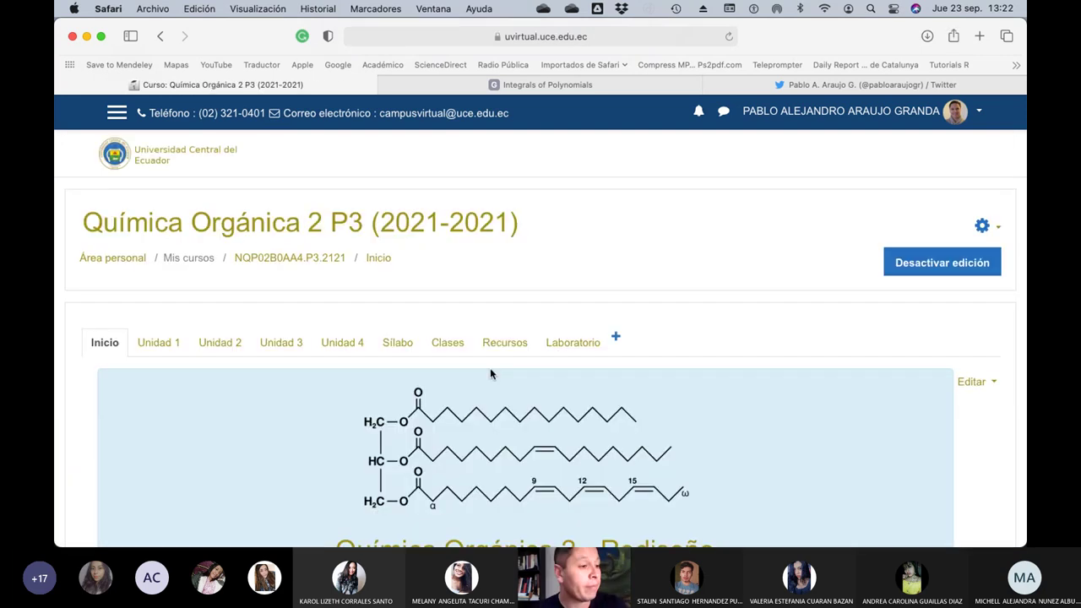
# Move the final exam poll directly below "Preparación de clases Química Orgánica II - (2021-2021)" in the course's Inicio section.
pyautogui.scroll(-15, 491, 373)
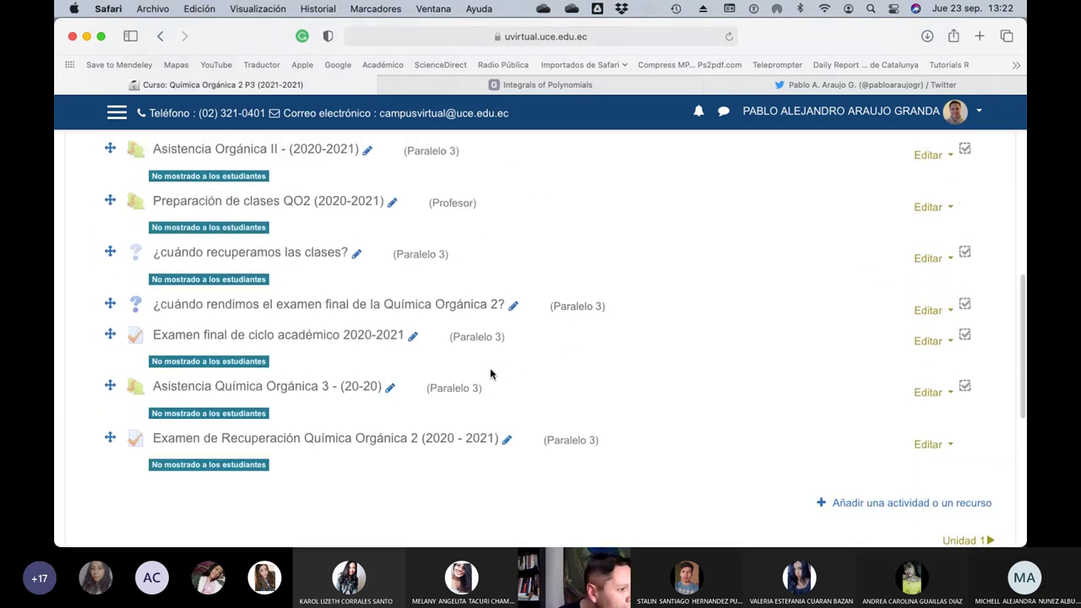
pyautogui.scroll(3, 352, 338)
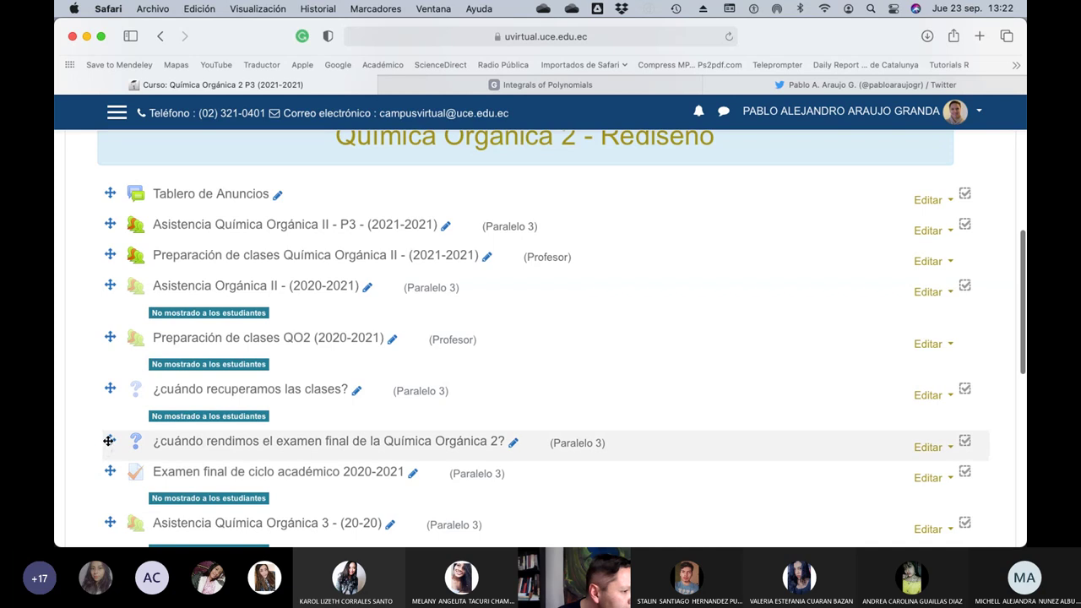
pyautogui.moveTo(109, 440); pyautogui.dragTo(109, 294)
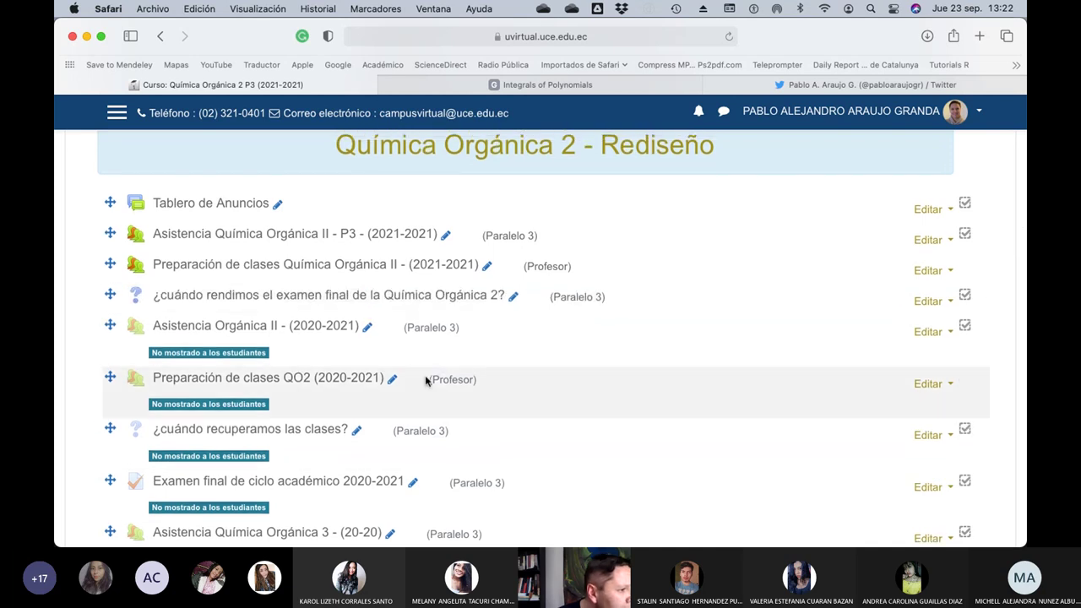
# Open the final exam poll and examine its preview of date options and the responses chart.
pyautogui.scroll(-2, 518, 377)
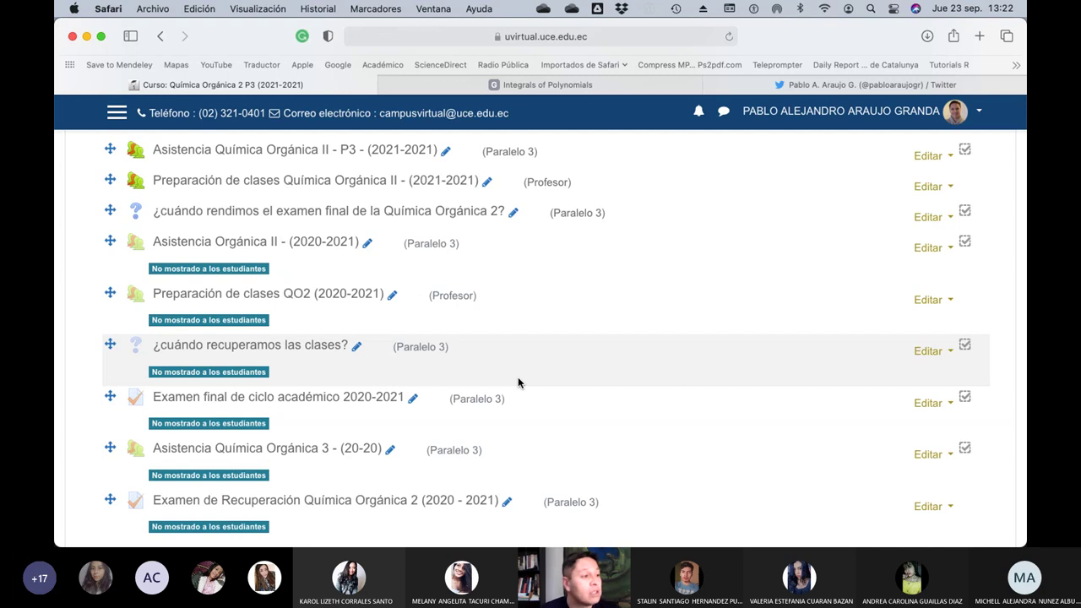
pyautogui.click(342, 211)
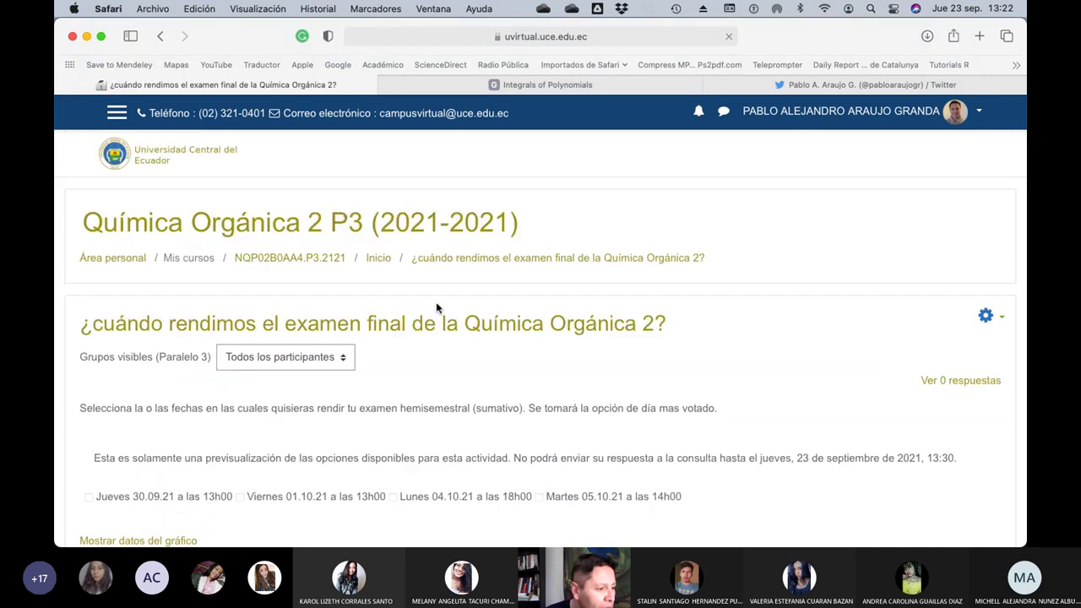
pyautogui.scroll(-10, 550, 454)
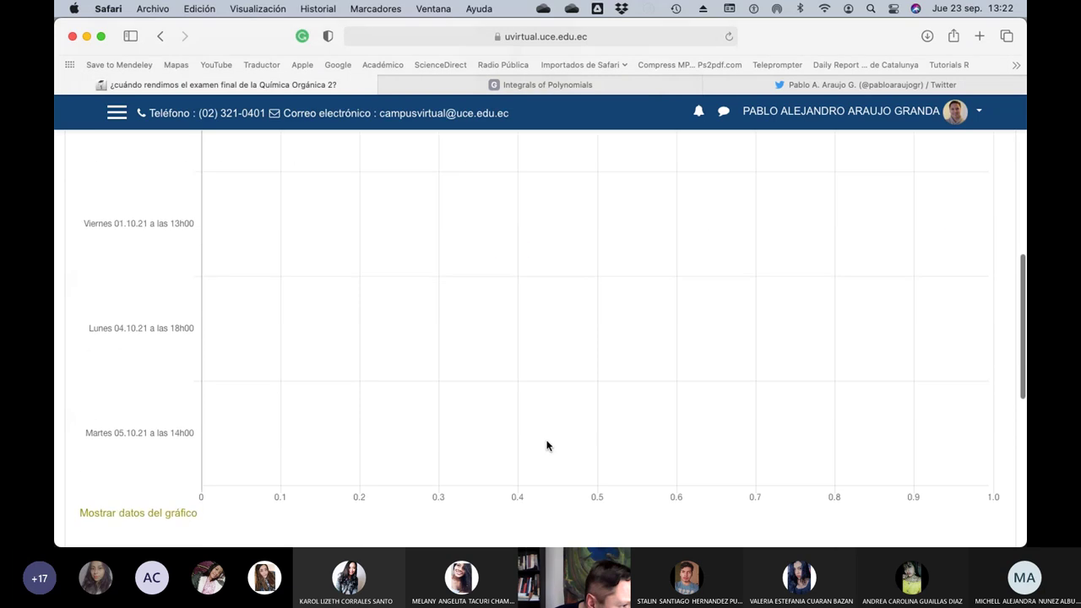
pyautogui.scroll(-2, 546, 445)
pyautogui.scroll(4, 547, 445)
pyautogui.scroll(-3, 546, 443)
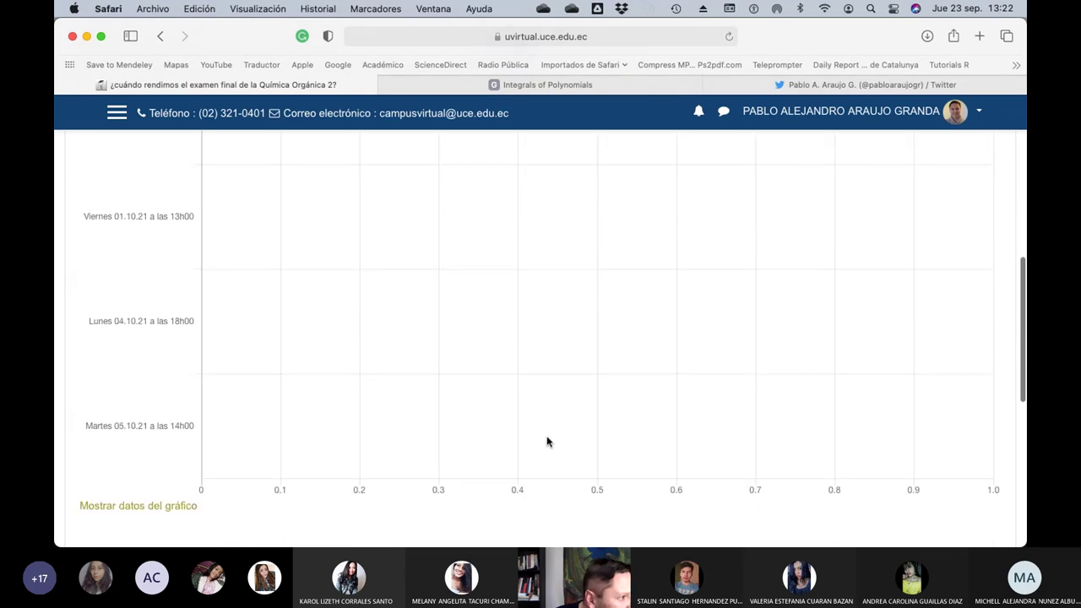
pyautogui.scroll(-4, 547, 442)
pyautogui.scroll(7, 546, 442)
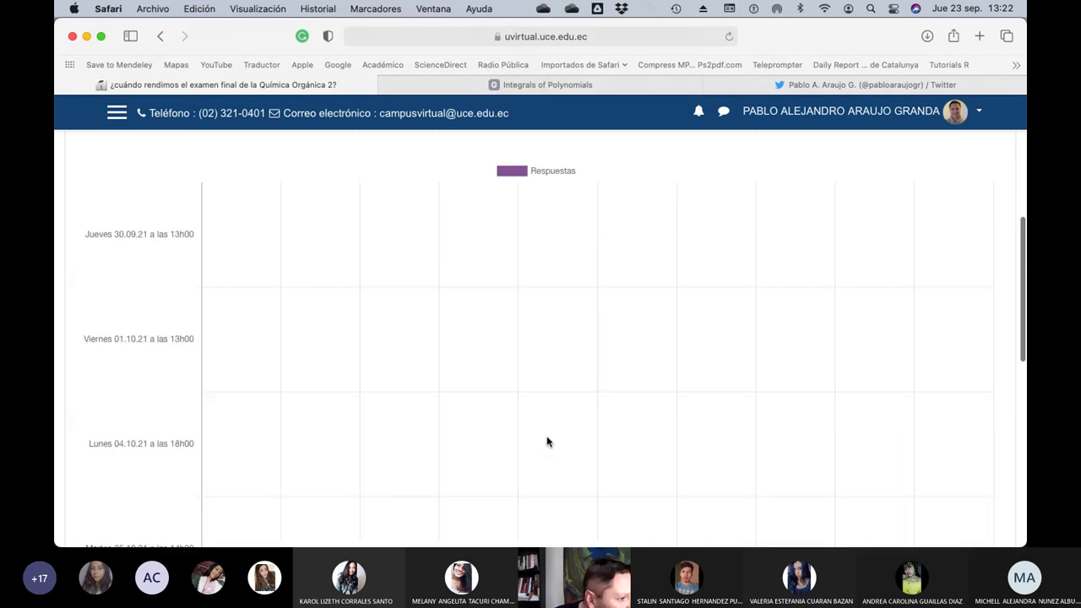
# Review the final exam poll's instructions, opening-date notice, exam date options and responses chart.
pyautogui.scroll(3, 547, 442)
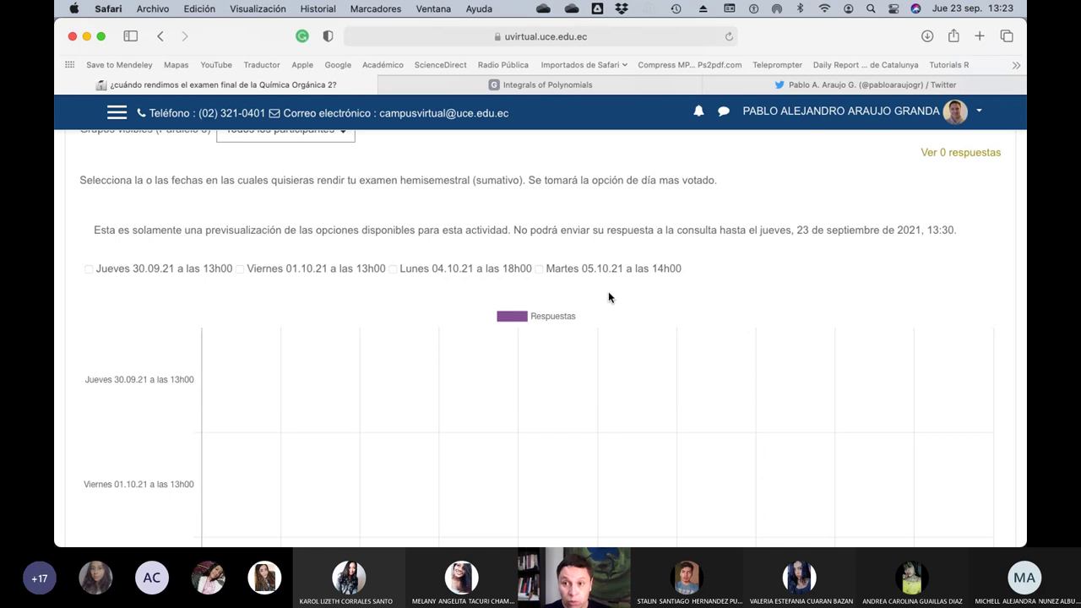
pyautogui.scroll(-10, 464, 370)
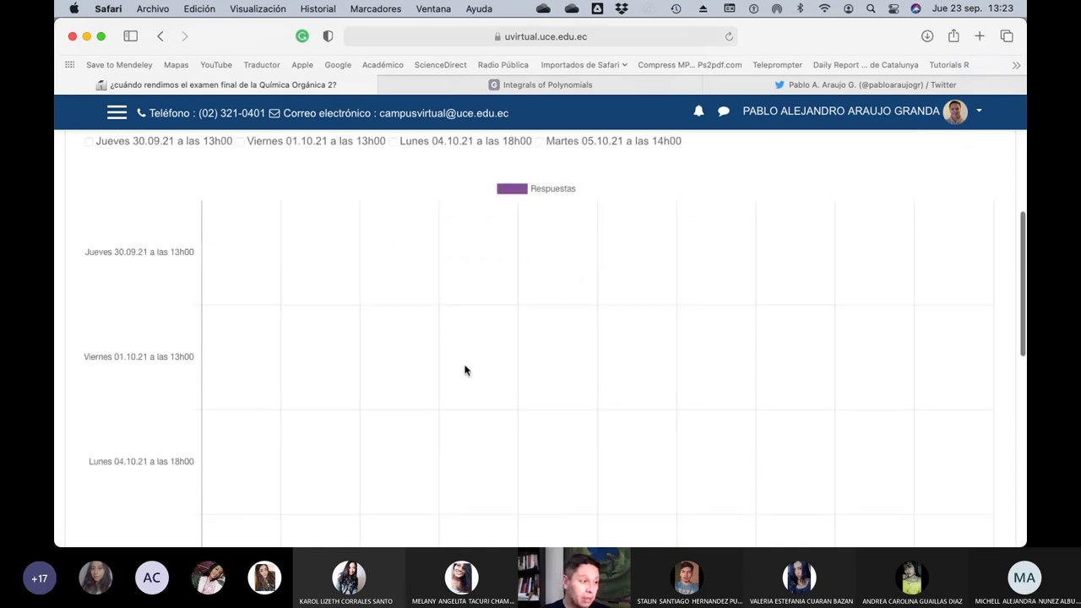
pyautogui.scroll(10, 465, 370)
pyautogui.scroll(-5, 465, 370)
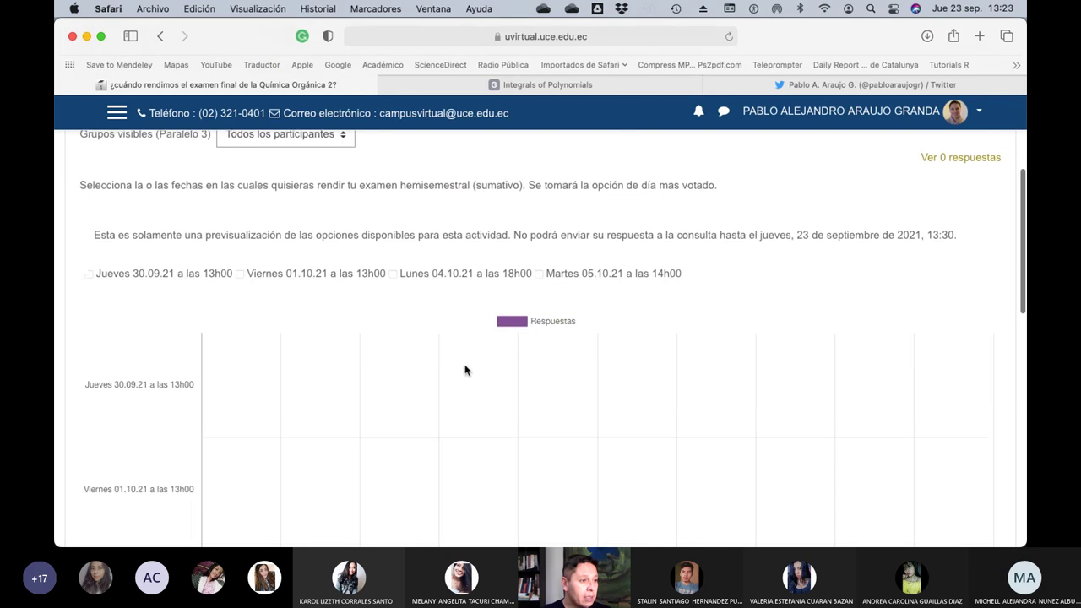
pyautogui.scroll(-1, 465, 370)
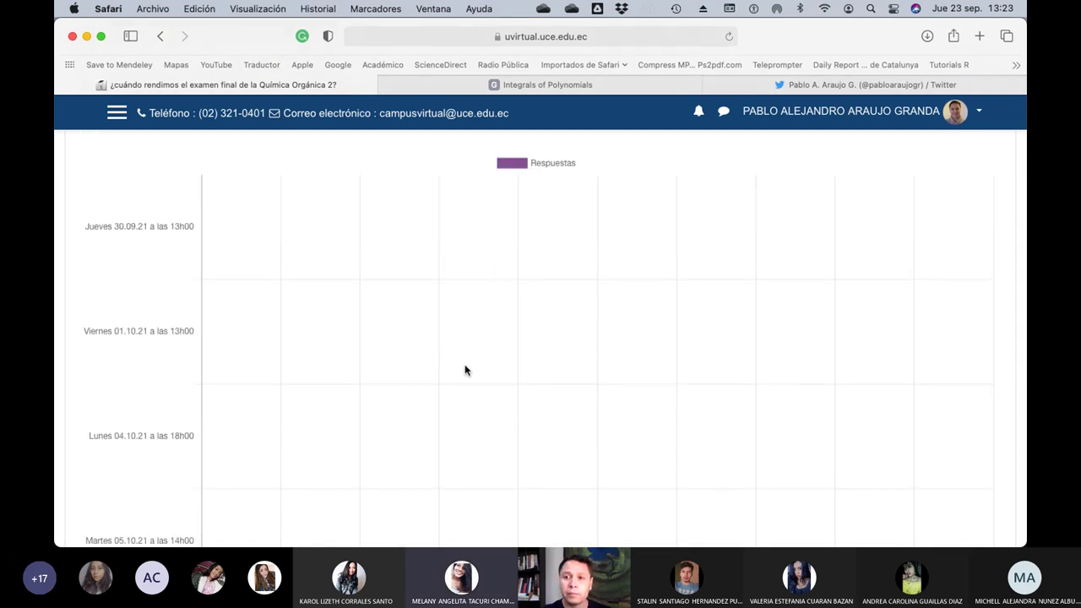
# Return to the Química Orgánica 2 P3 course page and check the final exam poll's placement in the Inicio section.
pyautogui.scroll(8, 465, 370)
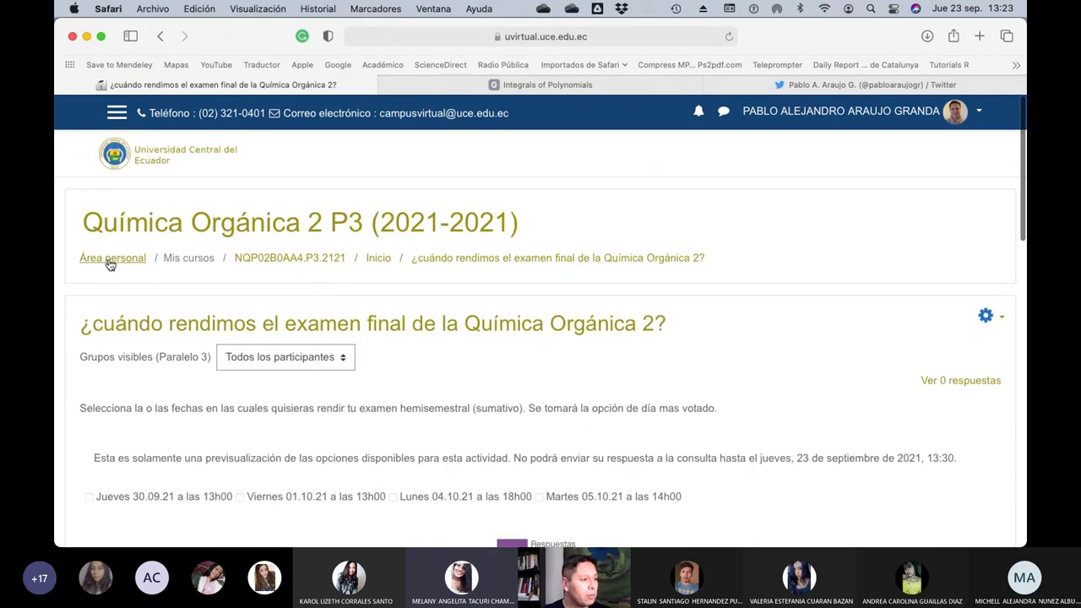
pyautogui.click(304, 263)
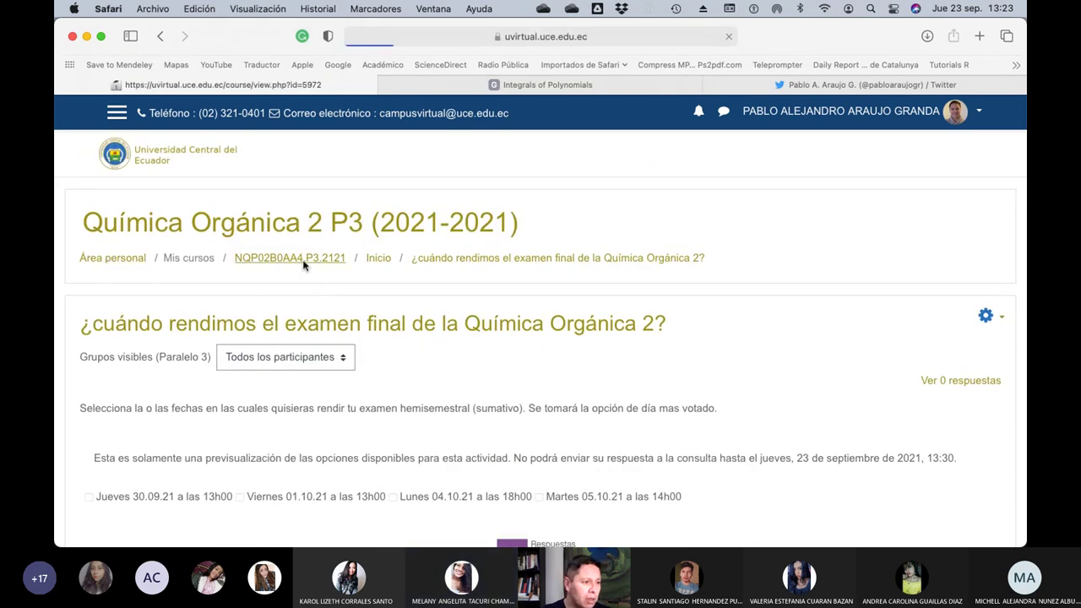
pyautogui.scroll(-2, 349, 311)
pyautogui.scroll(-8, 348, 311)
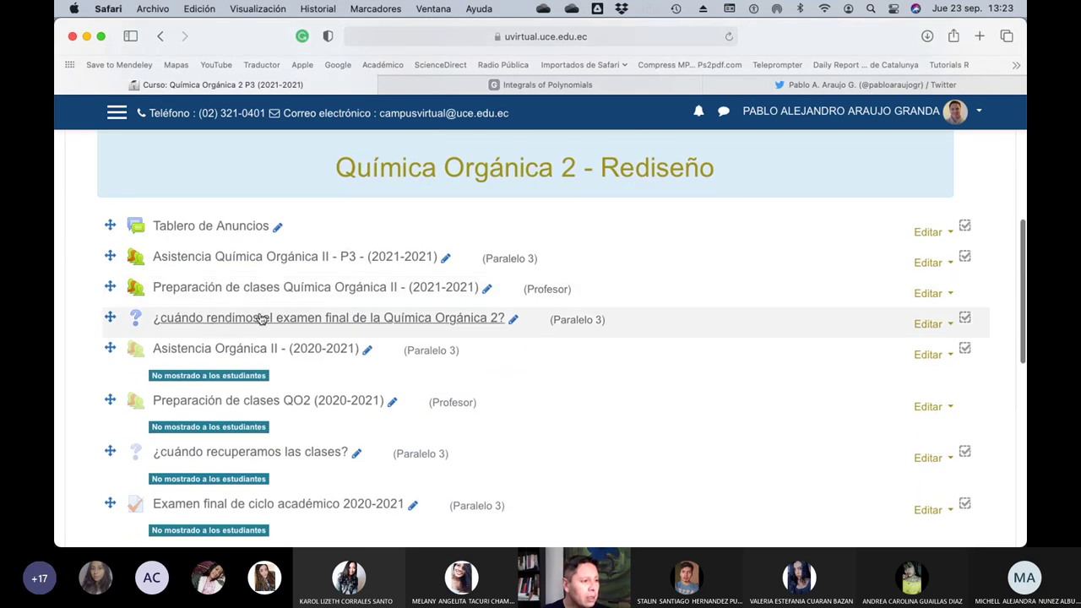
pyautogui.scroll(10, 259, 316)
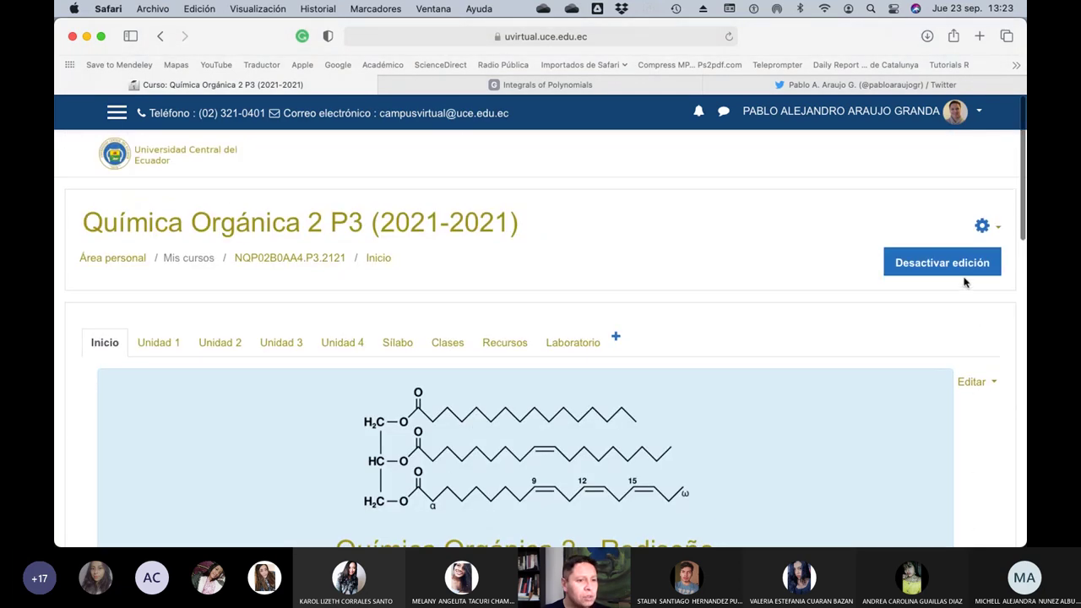